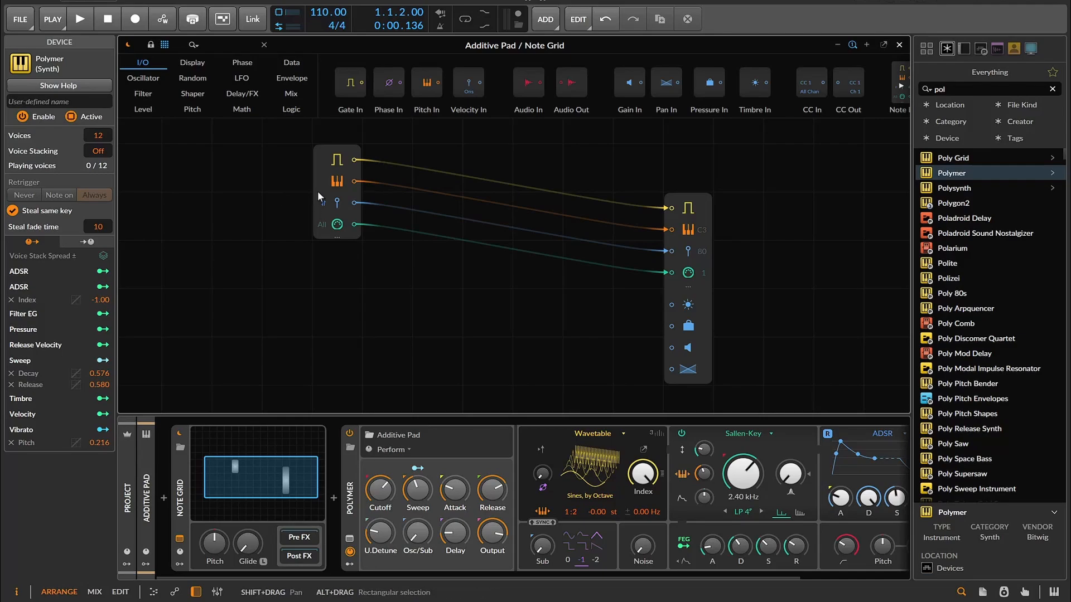
# Step: Align the Note In module level with the Note Out module and space it farther away from it
pyautogui.moveTo(324, 199); pyautogui.dragTo(322, 227)
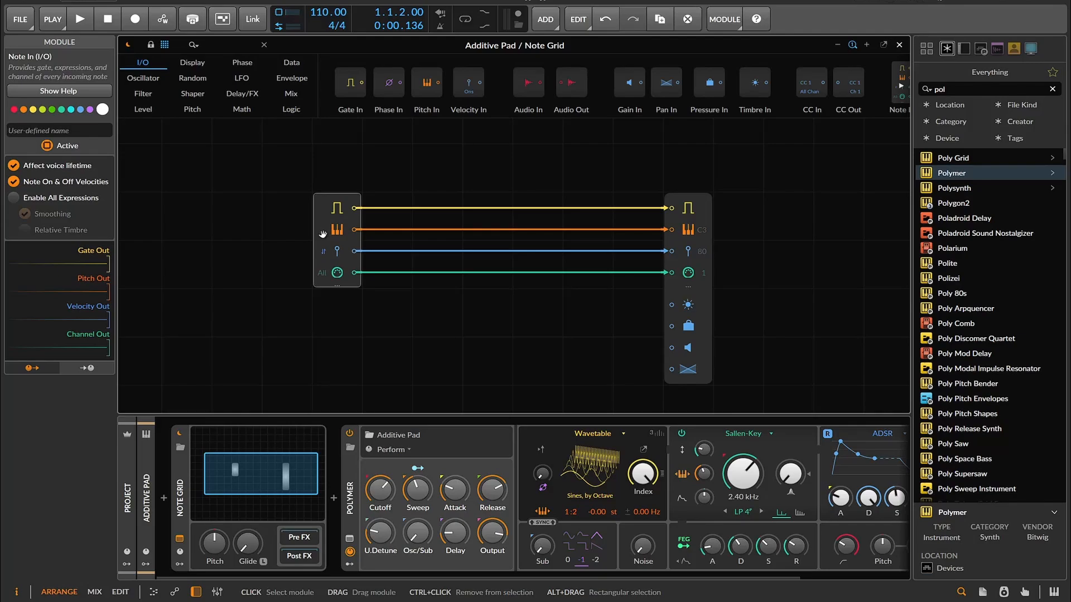
pyautogui.moveTo(322, 233); pyautogui.dragTo(290, 234)
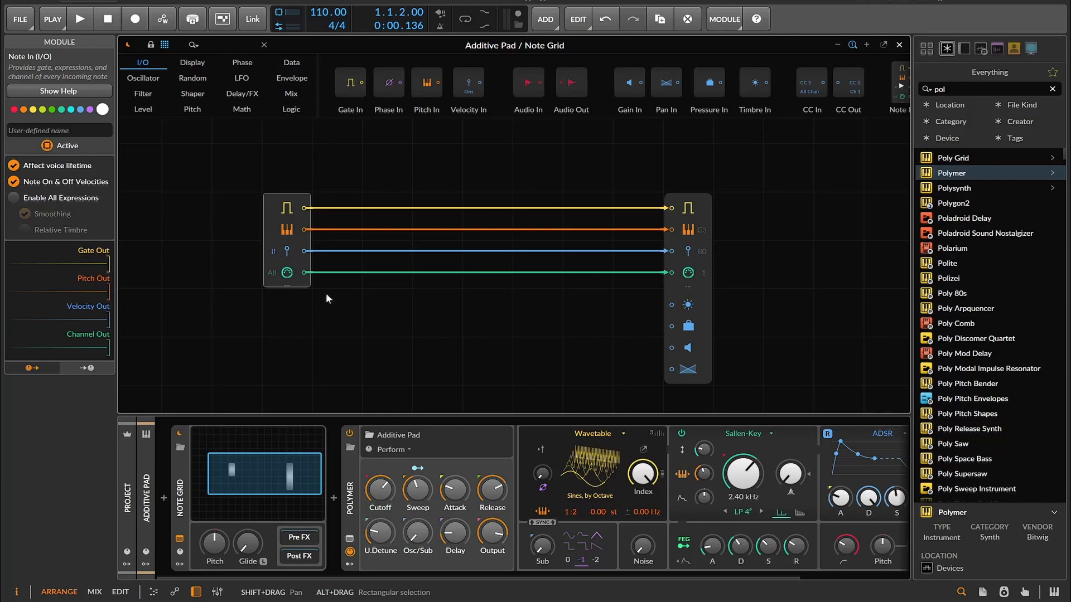
pyautogui.moveTo(299, 224); pyautogui.dragTo(249, 224)
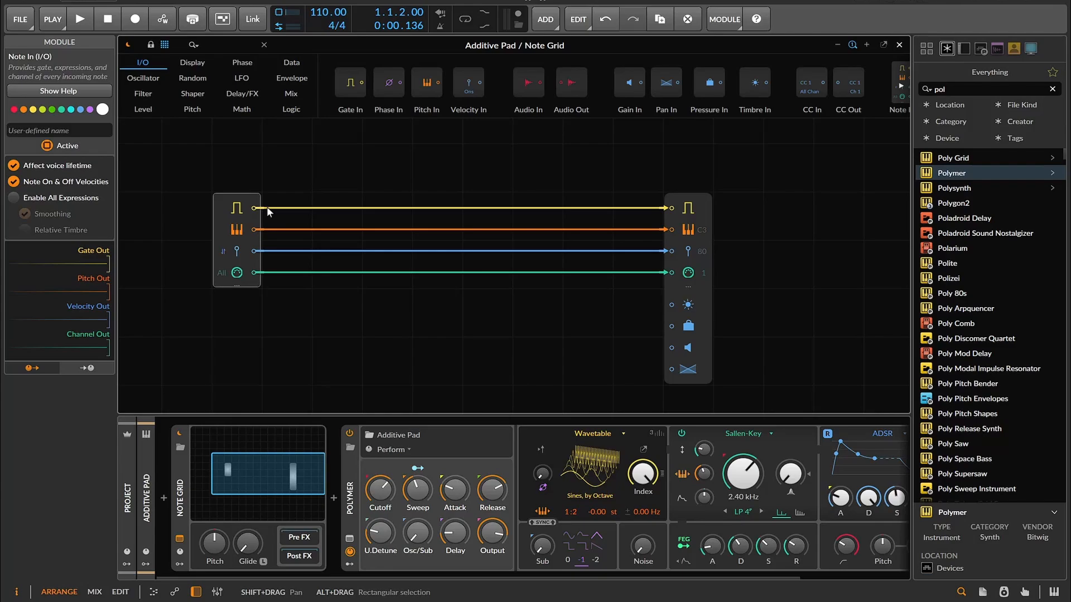
# Step: Add a Gates module from the Data category directly above the Note In module
pyautogui.click(290, 62)
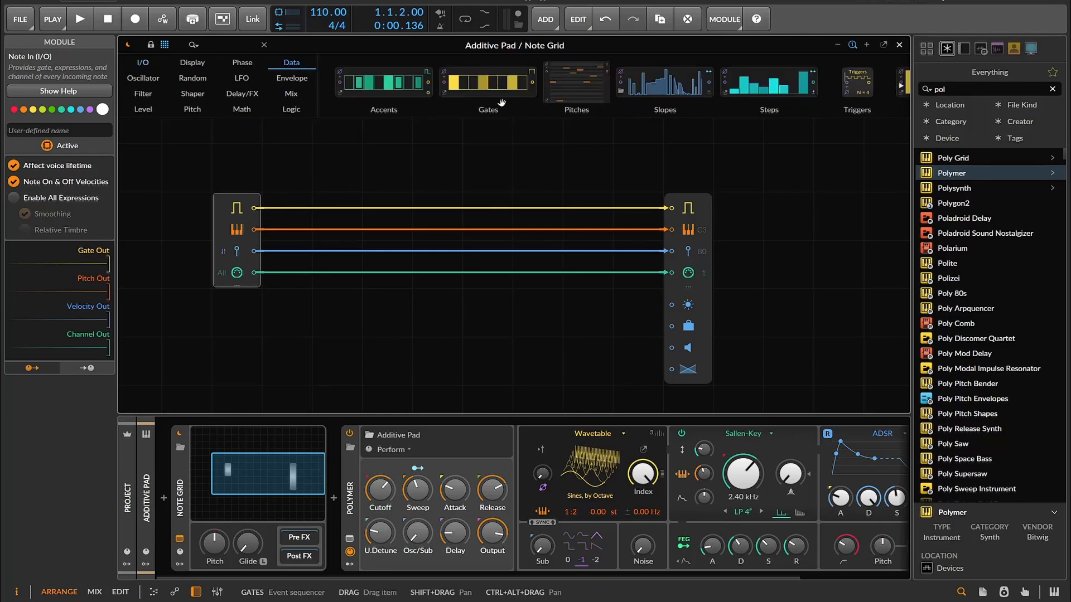
pyautogui.moveTo(490, 97); pyautogui.dragTo(240, 165)
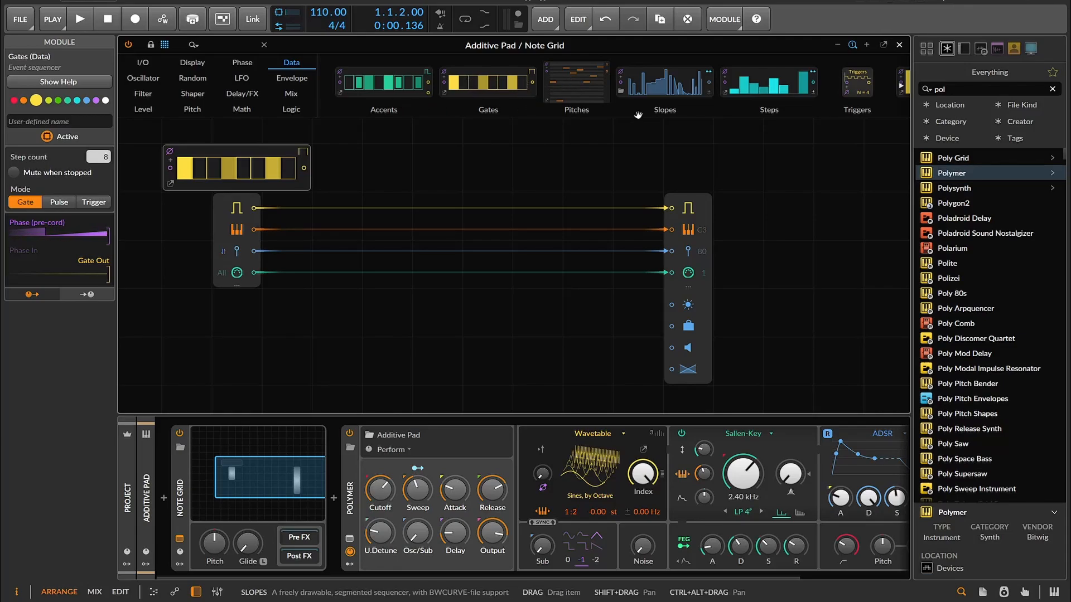
pyautogui.scroll(-3, 775, 90)
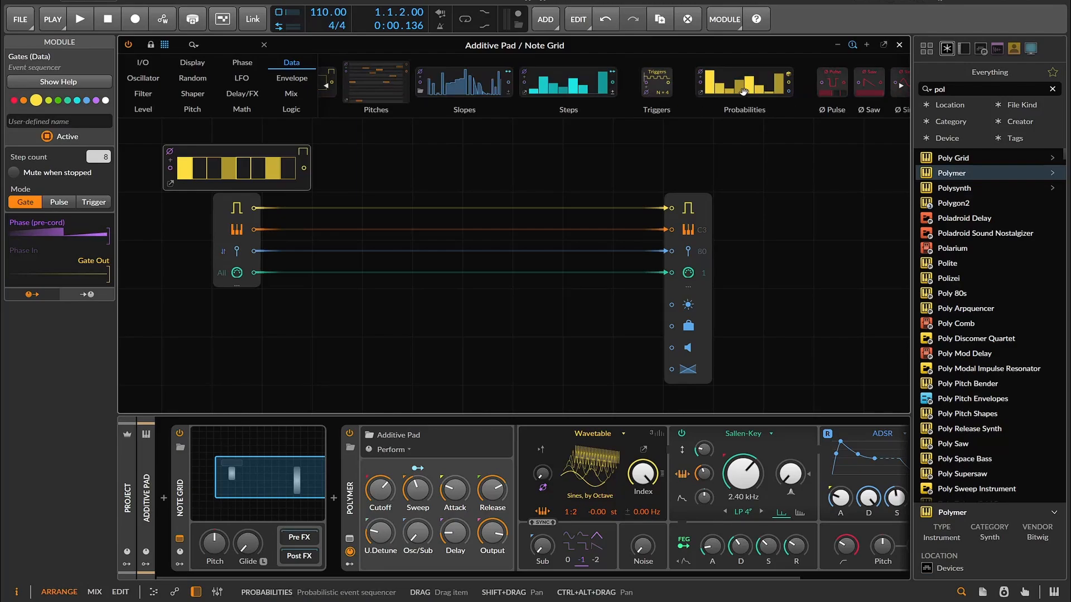
pyautogui.scroll(-3, 742, 91)
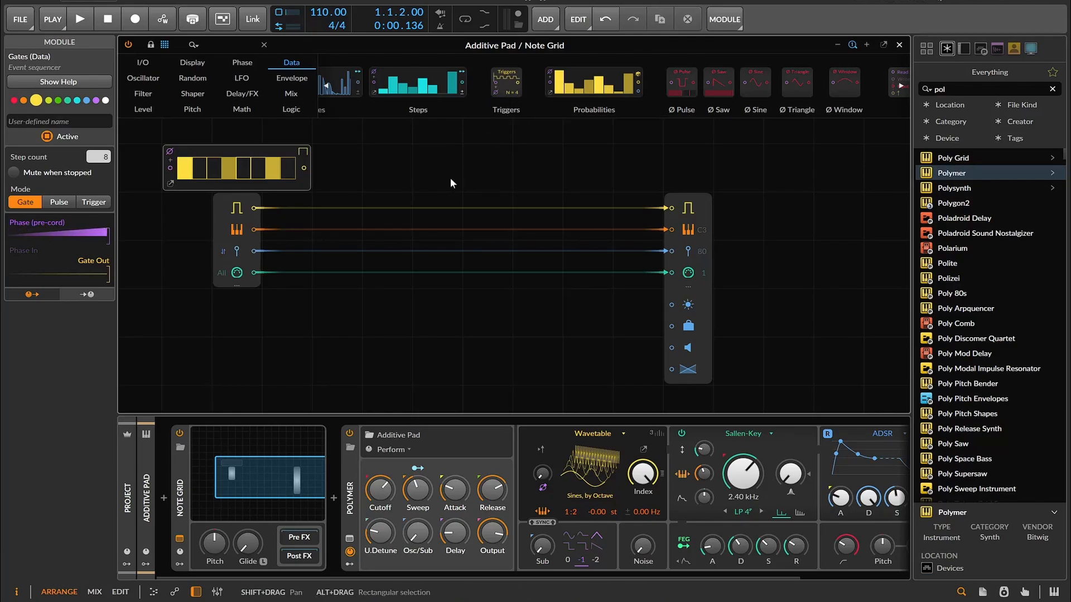
pyautogui.scroll(3, 450, 177)
pyautogui.scroll(-2, 450, 177)
# Step: Switch off the fourth and seventh steps in the Gates module, keeping only the first step active
pyautogui.moveTo(379, 216); pyautogui.dragTo(476, 156)
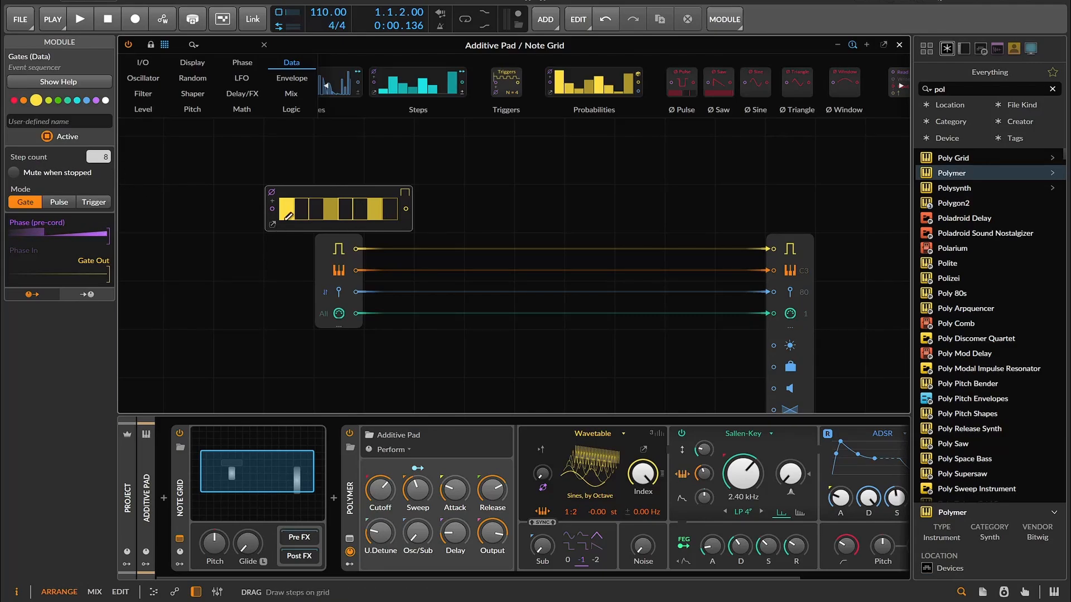
pyautogui.click(324, 217)
pyautogui.click(375, 212)
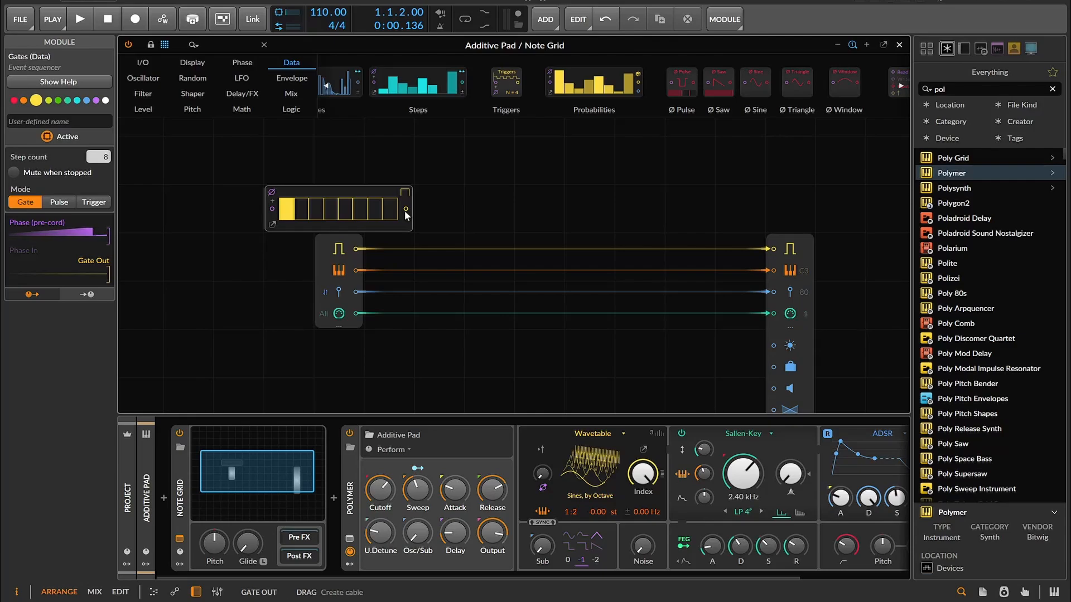
# Step: Replace the cable feeding Note Out's gate input with one from the Gates output, and briefly play the project
pyautogui.doubleClick(773, 249)
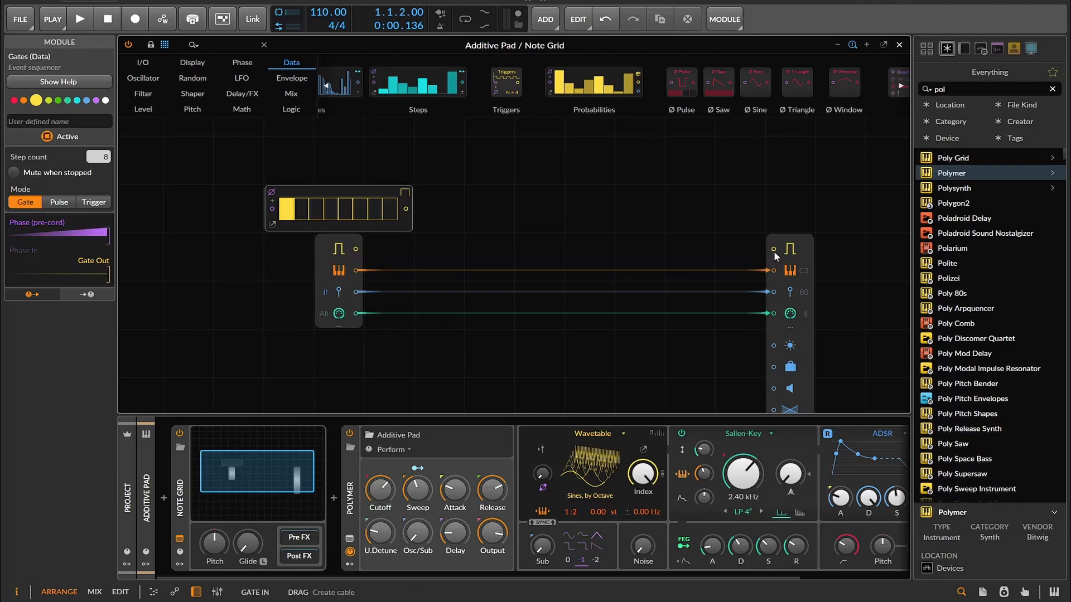
pyautogui.moveTo(405, 209); pyautogui.dragTo(773, 249)
pyautogui.click(79, 18)
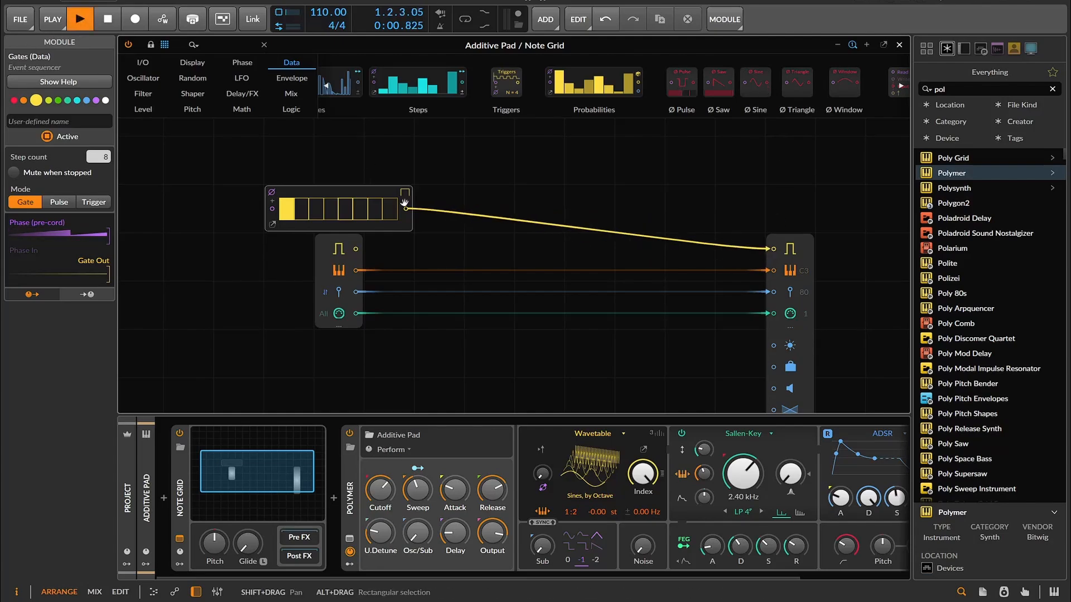
pyautogui.click(106, 25)
# Step: Set the Note Grid's voices to Mono and turn off Free-run when stopped
pyautogui.click(157, 196)
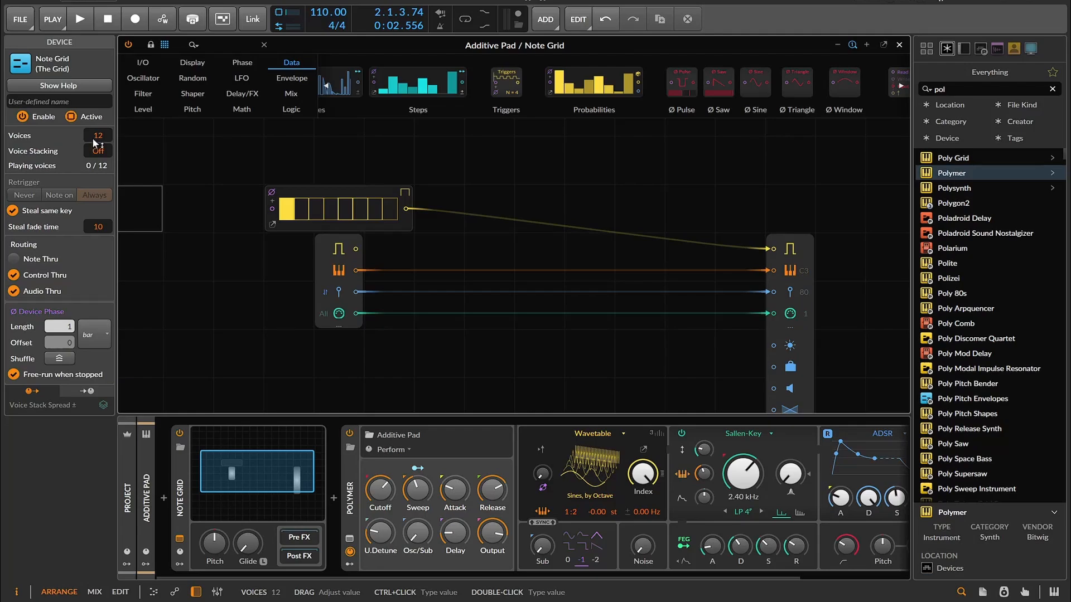
pyautogui.moveTo(93, 139); pyautogui.dragTo(94, 210)
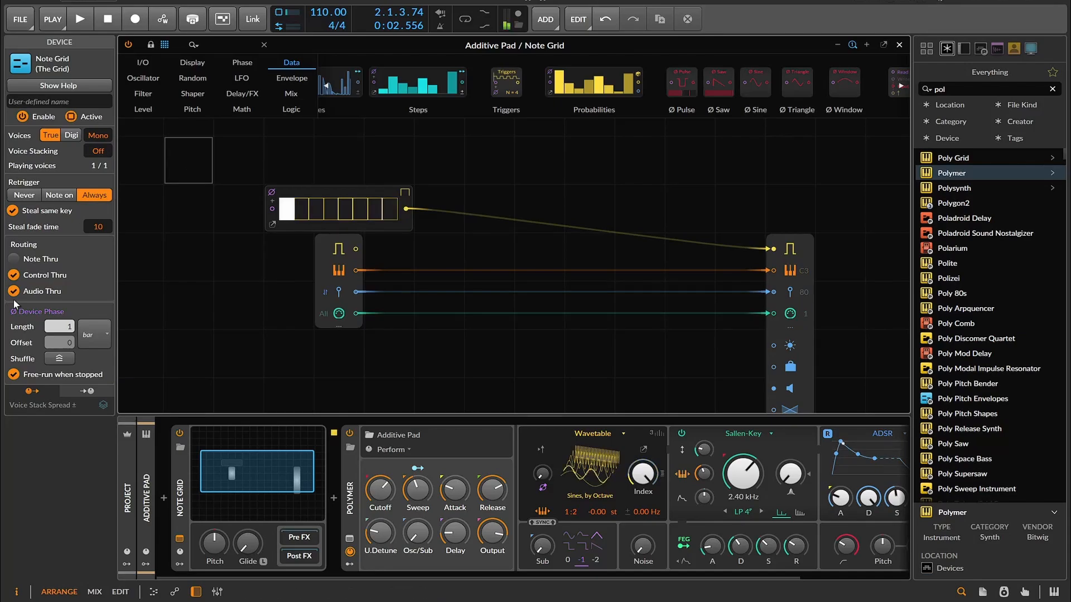
pyautogui.click(39, 373)
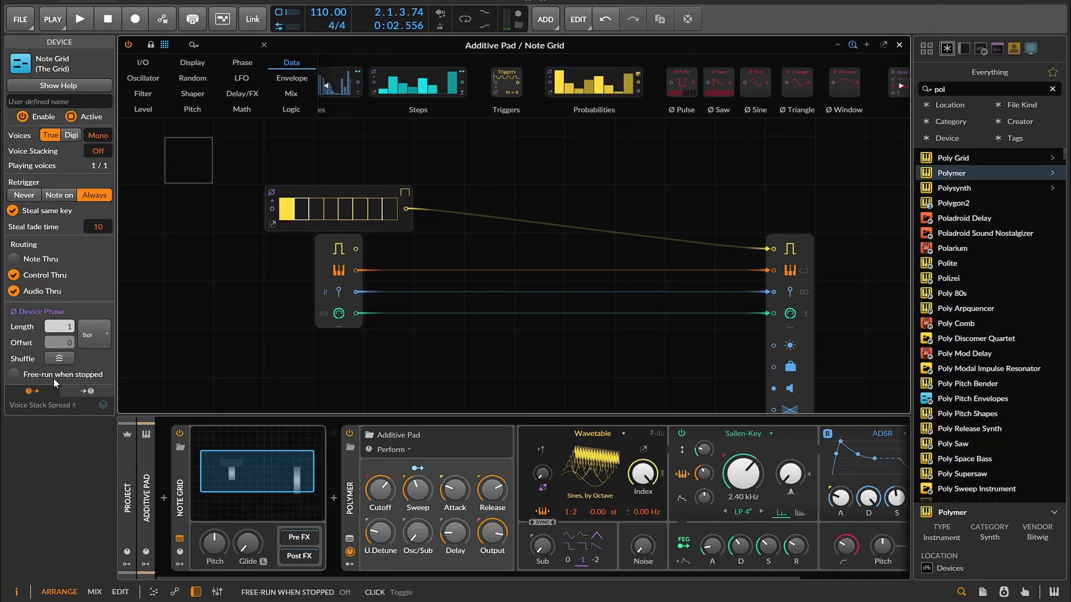
# Step: Play and stop the project twice to check how the single gate step triggers notes
pyautogui.click(85, 21)
pyautogui.click(108, 22)
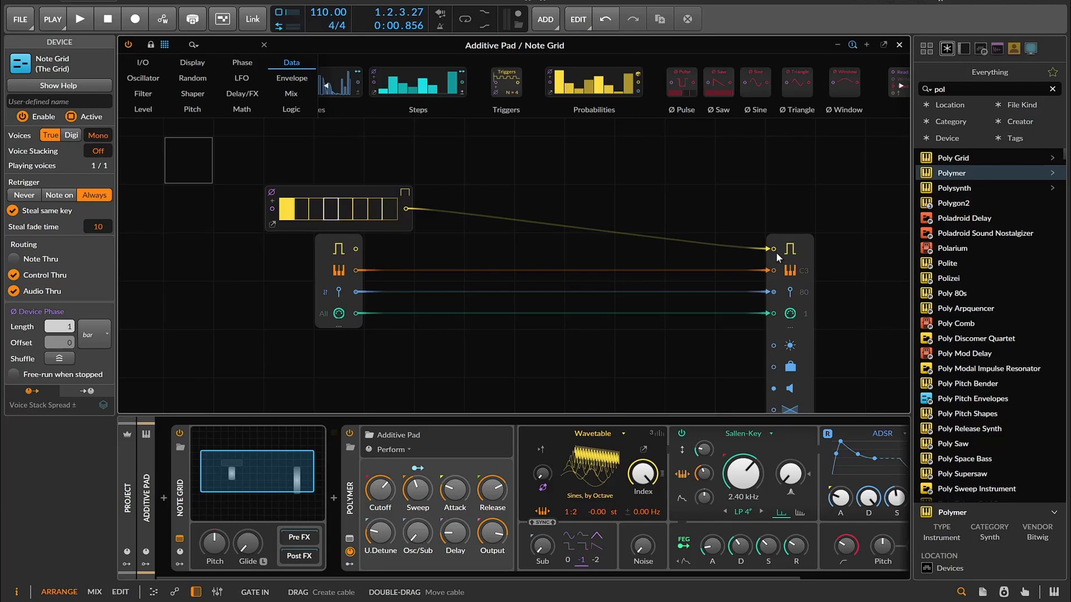
pyautogui.click(88, 22)
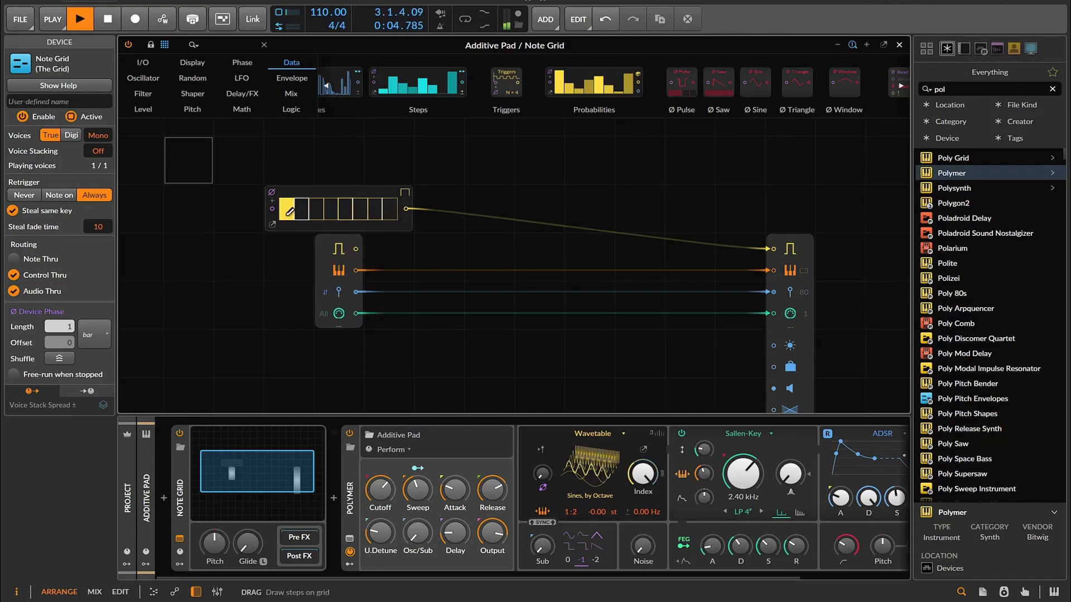
pyautogui.click(108, 26)
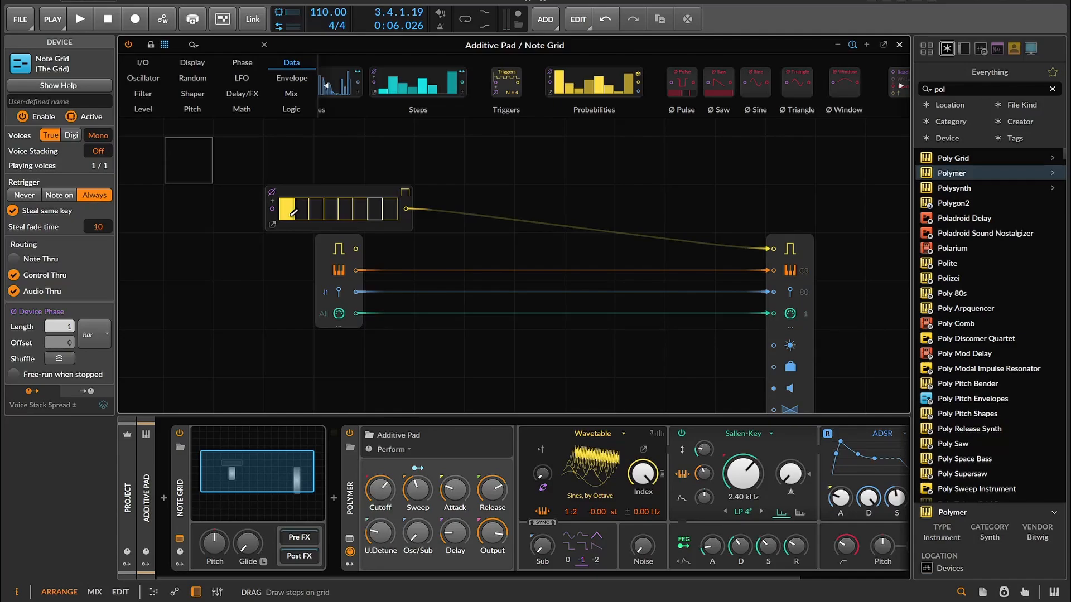
# Step: Reduce the Gates module's step count to 4 and play the project to test the pattern
pyautogui.click(329, 199)
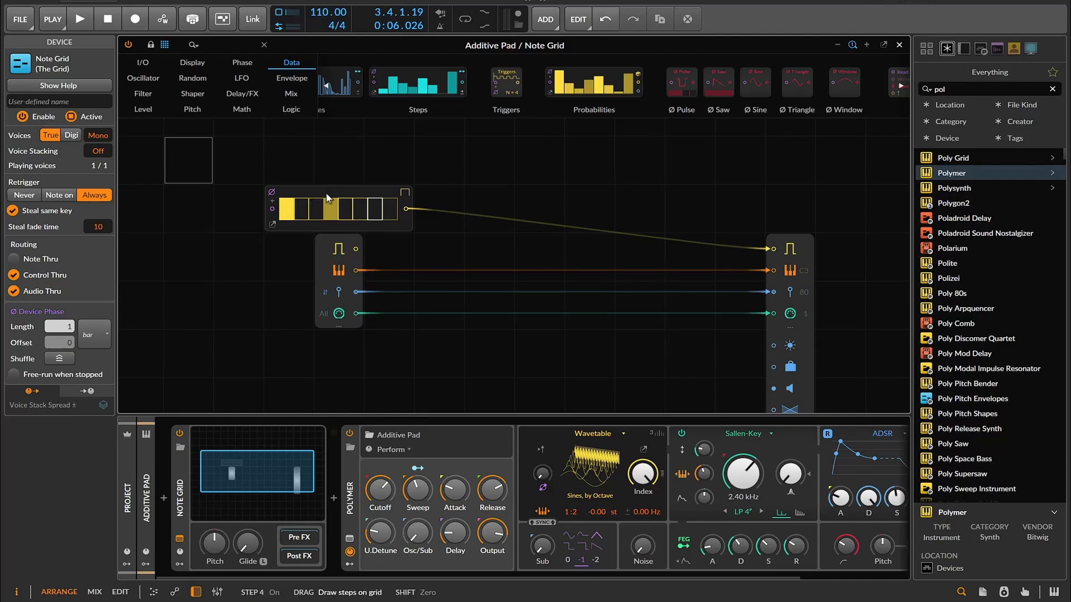
pyautogui.click(334, 202)
pyautogui.click(334, 192)
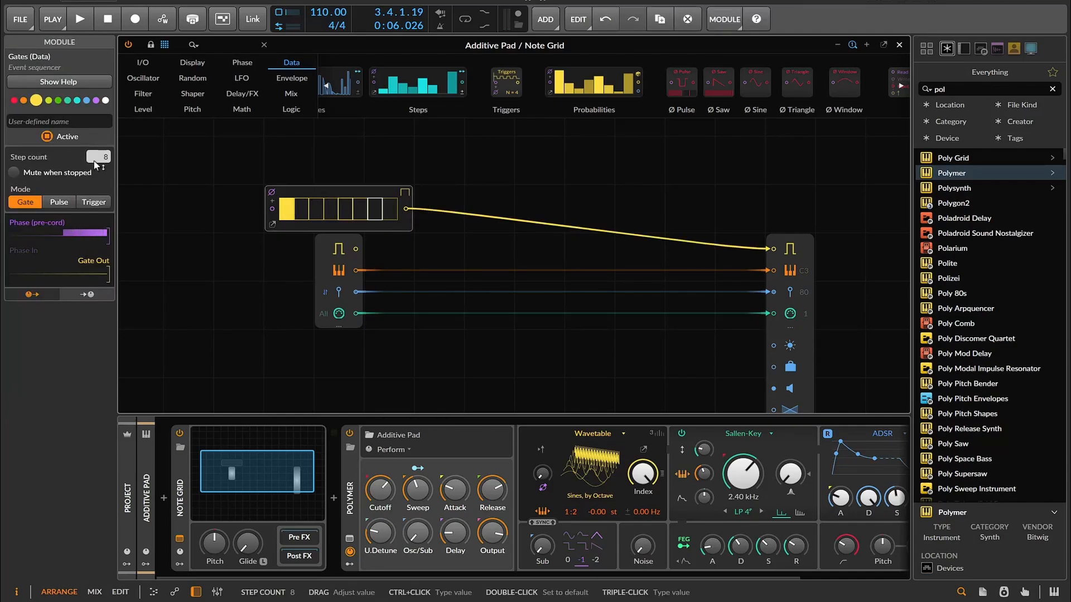
pyautogui.moveTo(95, 163); pyautogui.dragTo(96, 181)
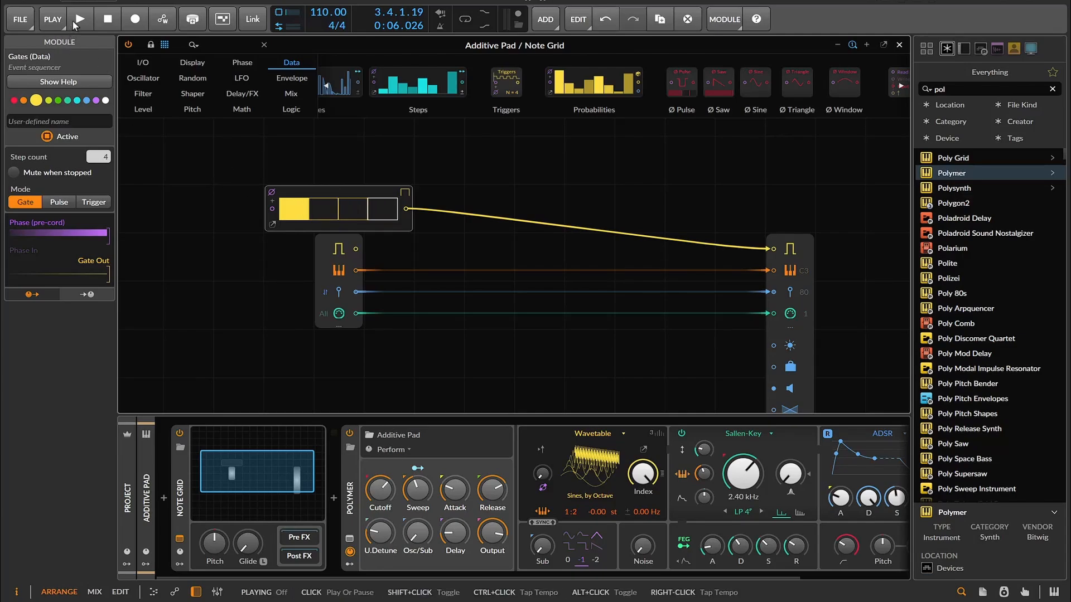
pyautogui.click(79, 20)
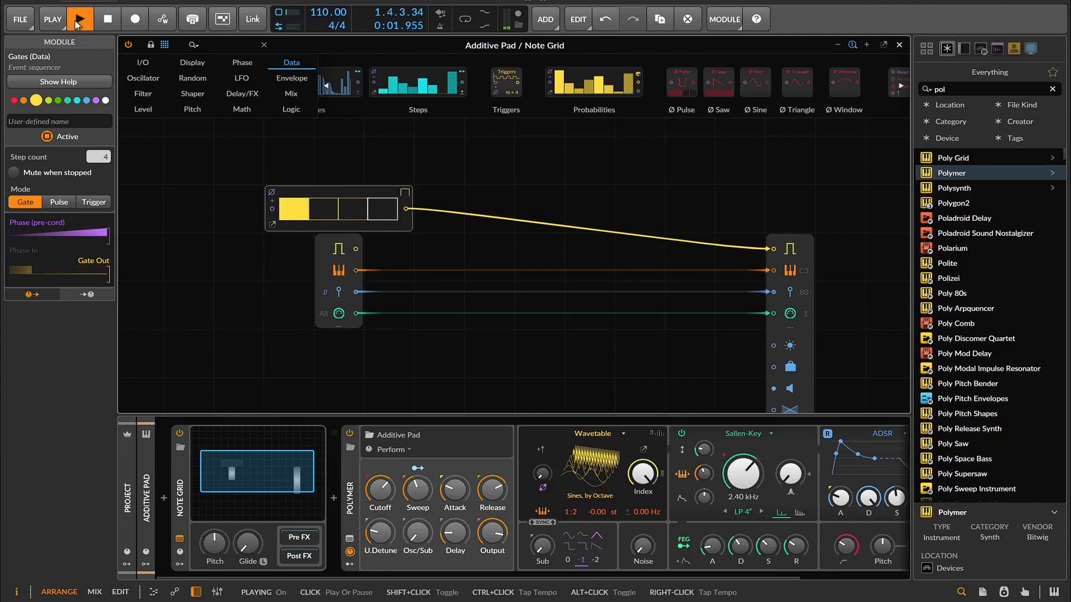
pyautogui.click(110, 19)
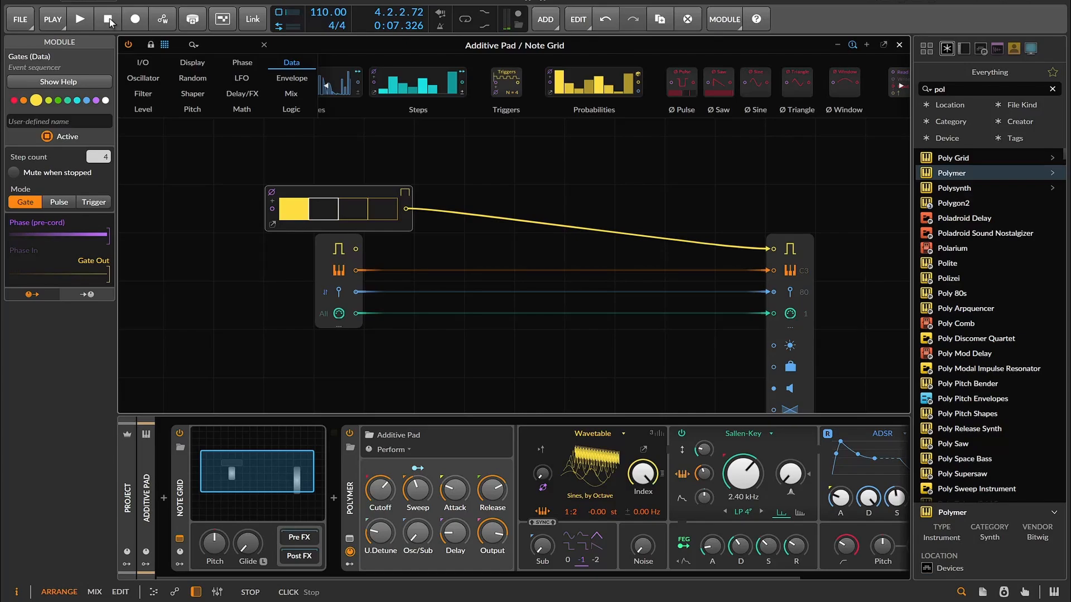
# Step: Insert a NOT logic module into the cable between Gates and Note Out, and play the project to test it
pyautogui.click(286, 111)
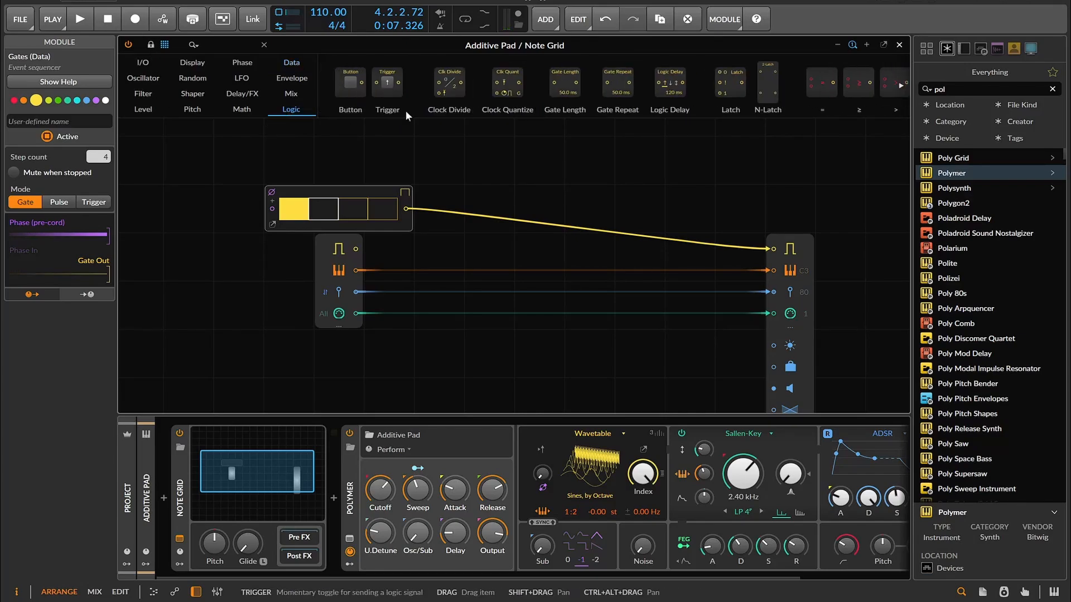
pyautogui.scroll(-5, 407, 111)
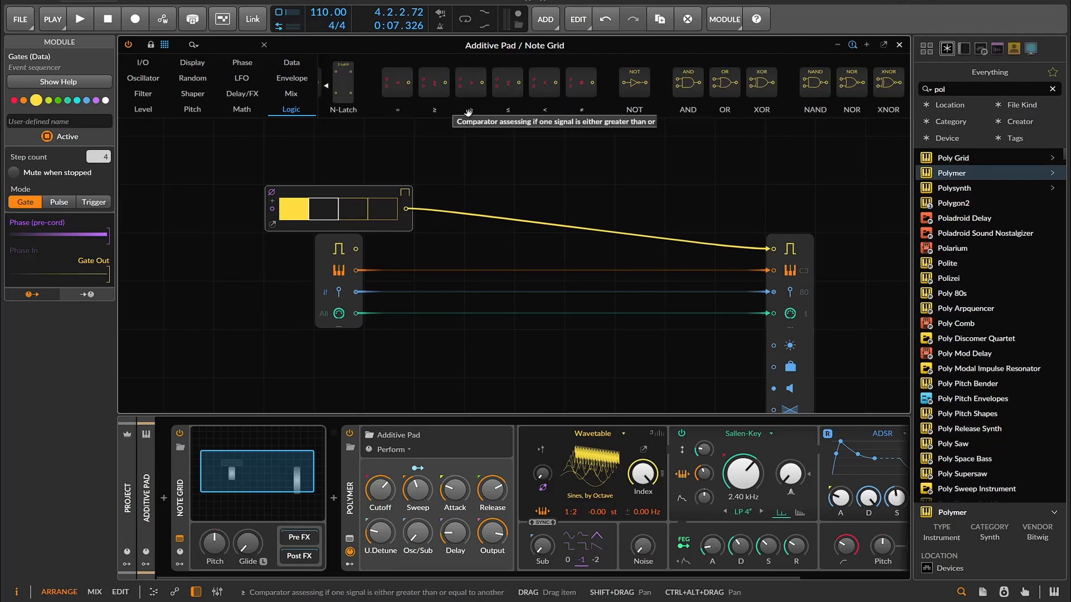
pyautogui.scroll(2, 587, 103)
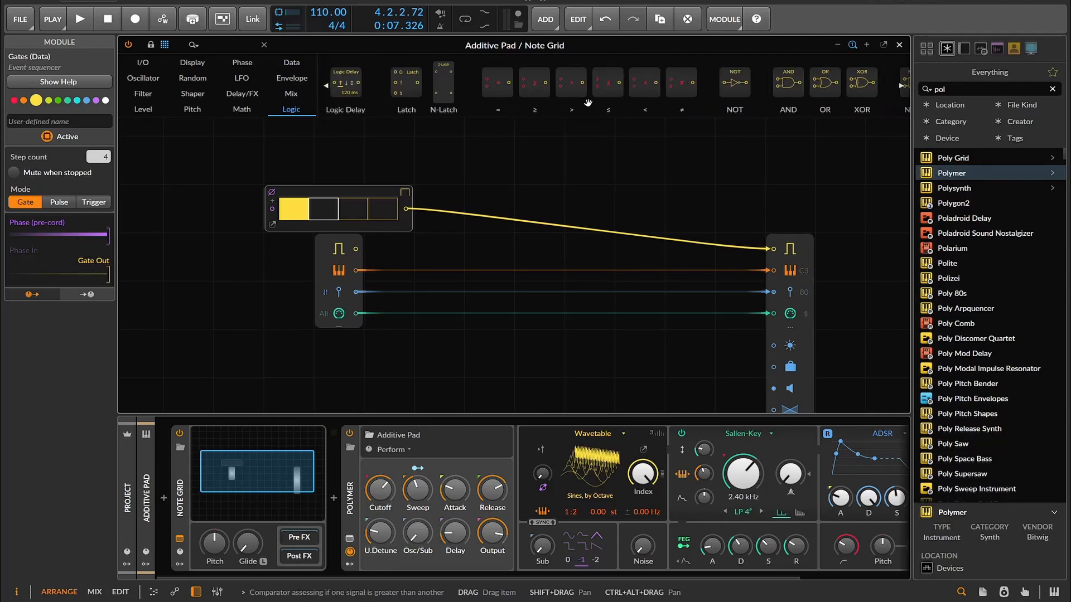
pyautogui.scroll(3, 588, 103)
pyautogui.scroll(-5, 586, 98)
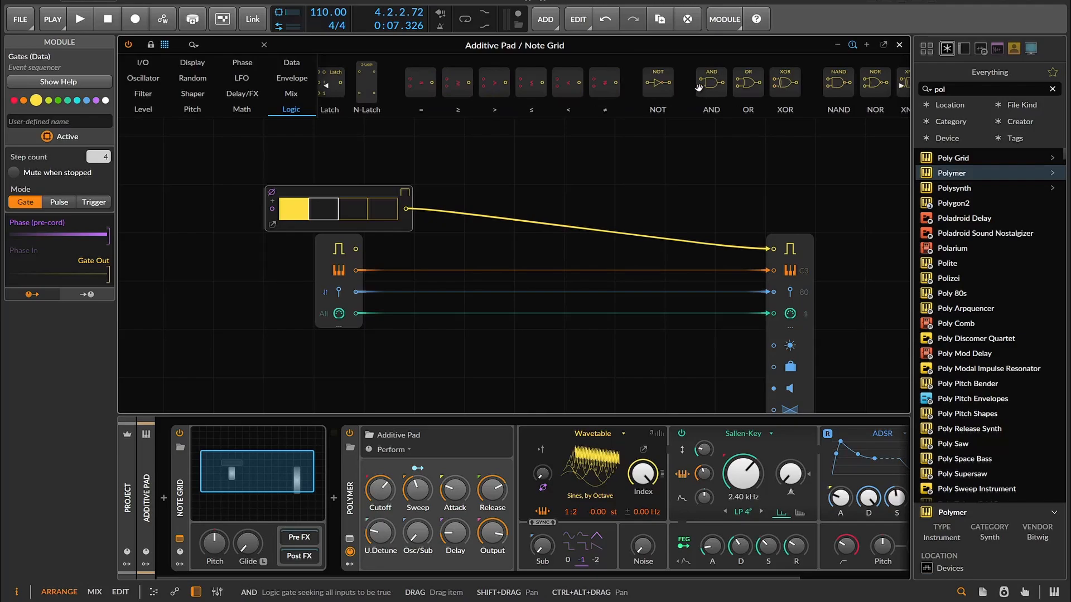
pyautogui.moveTo(699, 87); pyautogui.dragTo(411, 211)
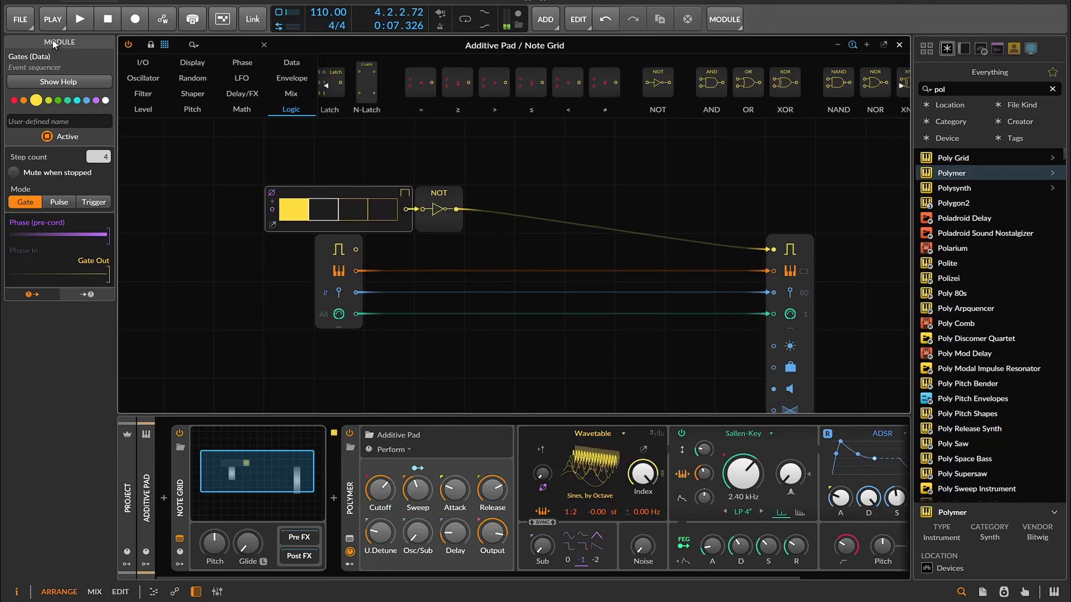
pyautogui.click(79, 24)
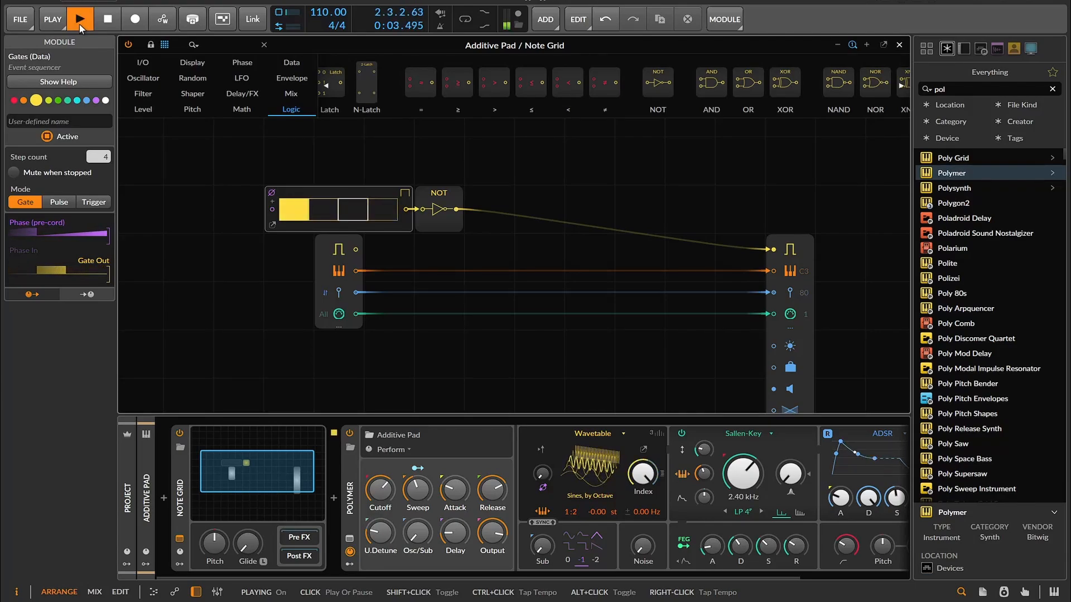
pyautogui.click(79, 24)
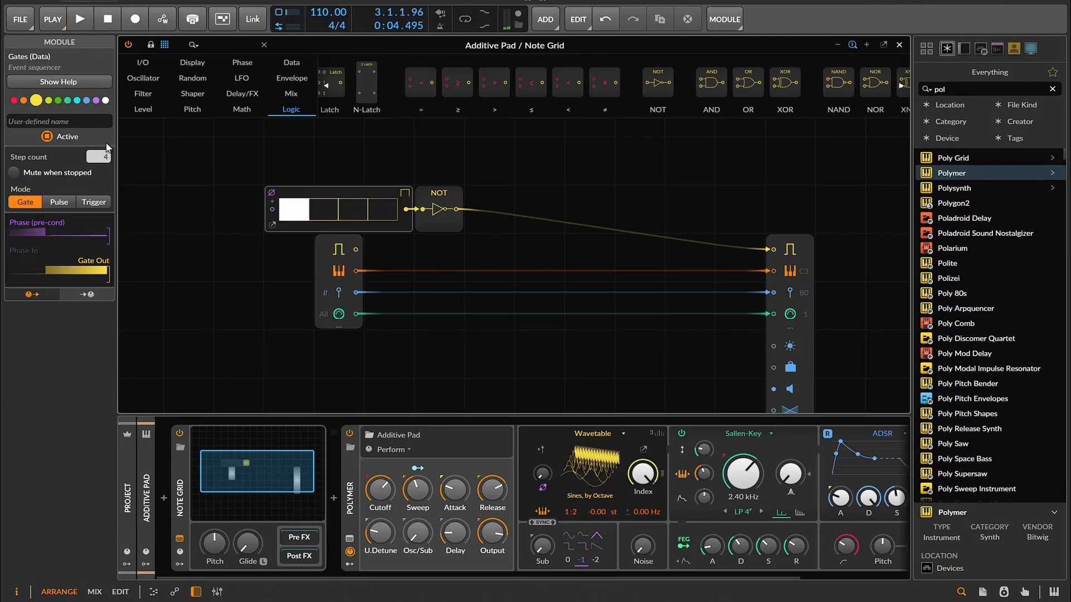
# Step: Set the Gates module's step count to 8, play the project, and return the playhead to the start
pyautogui.moveTo(98, 156); pyautogui.dragTo(98, 140)
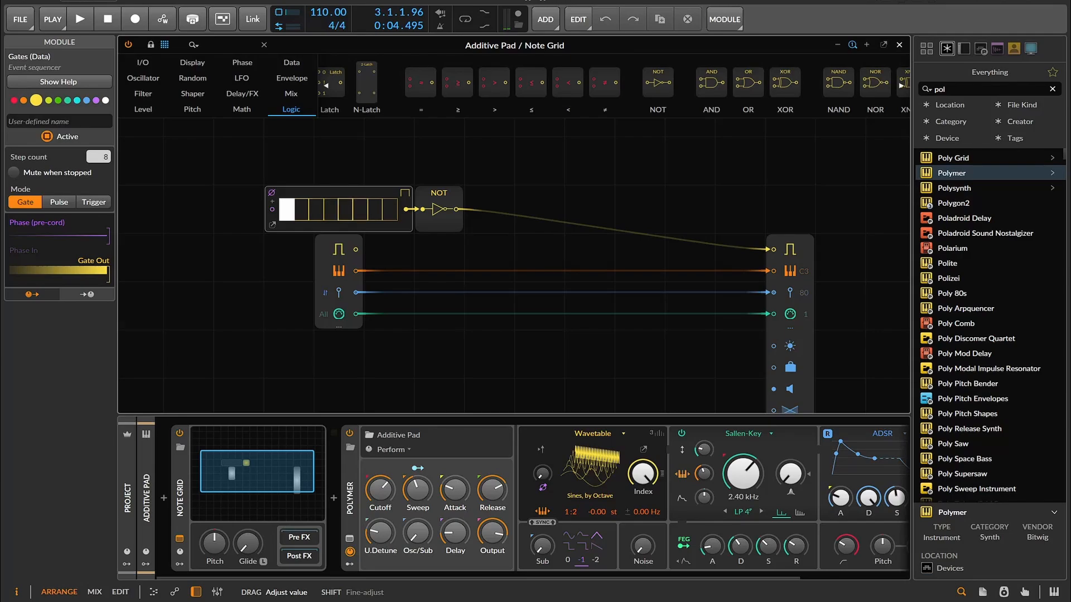
pyautogui.click(87, 29)
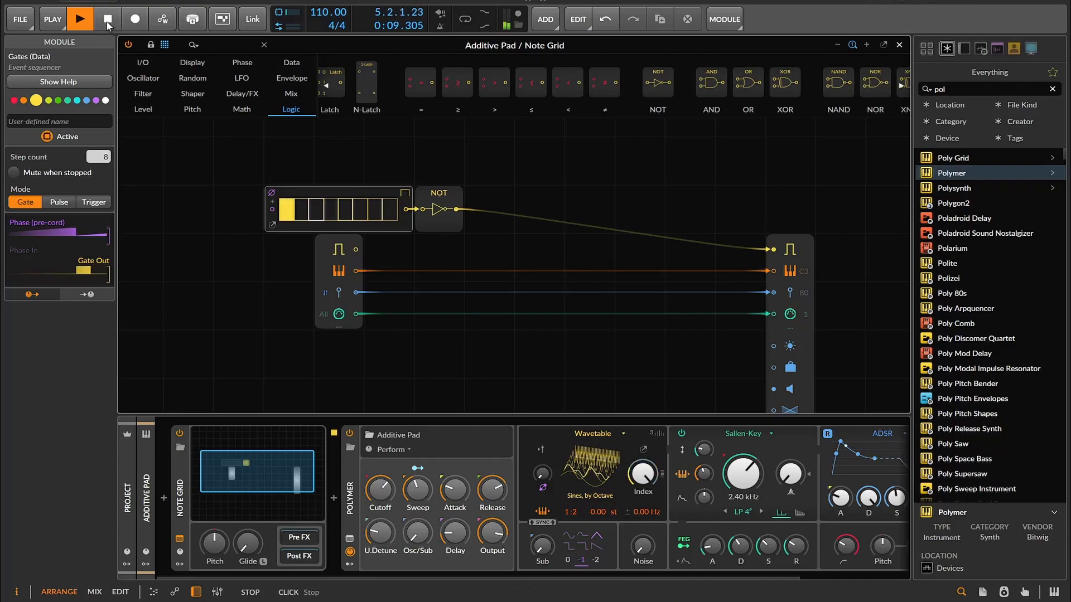
pyautogui.click(106, 21)
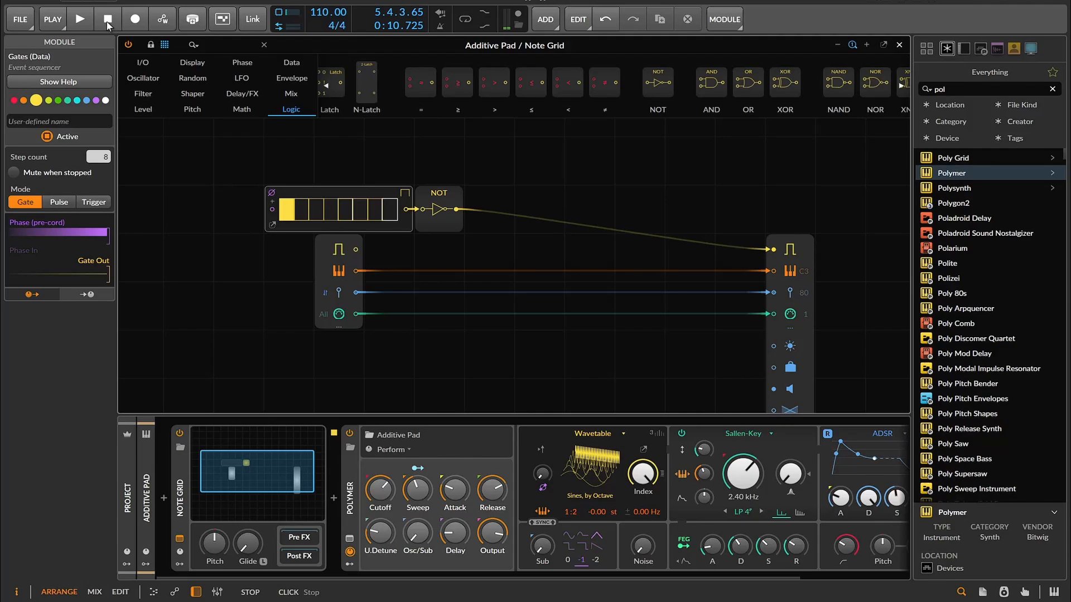
pyautogui.click(106, 22)
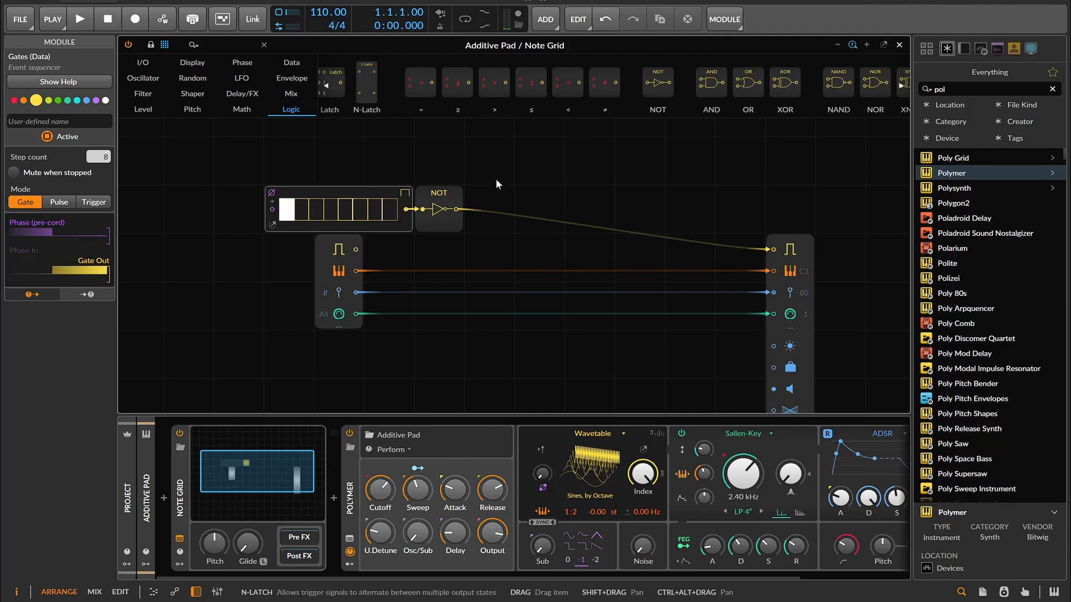
# Step: Delete the NOT module and disconnect the Gates output from Note Out's gate input
pyautogui.click(454, 199)
pyautogui.press('Delete')
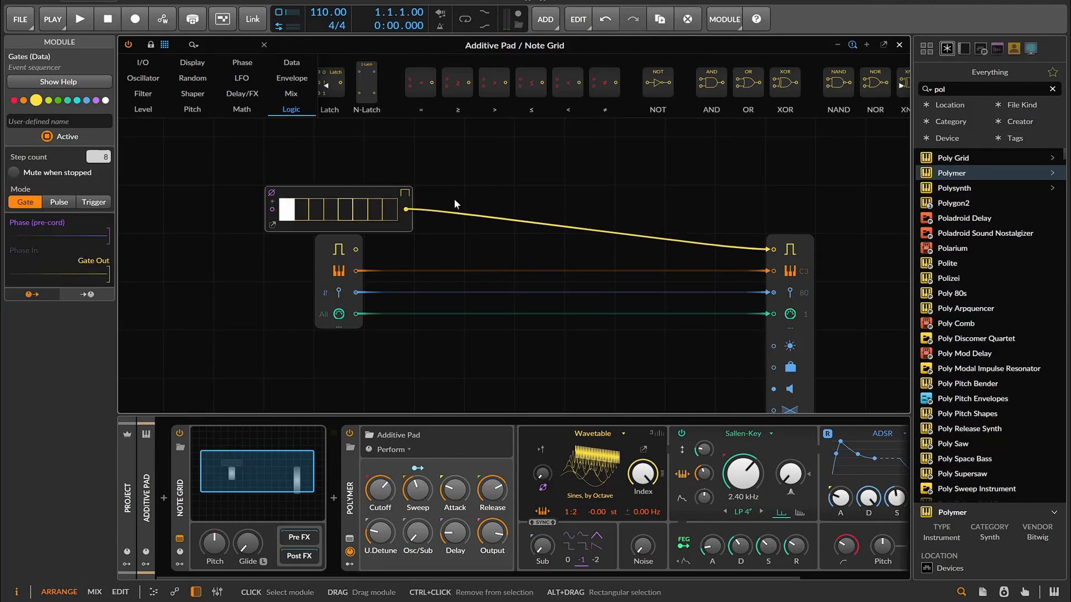
pyautogui.keyDown('alt'); pyautogui.click(407, 210); pyautogui.keyUp('alt')
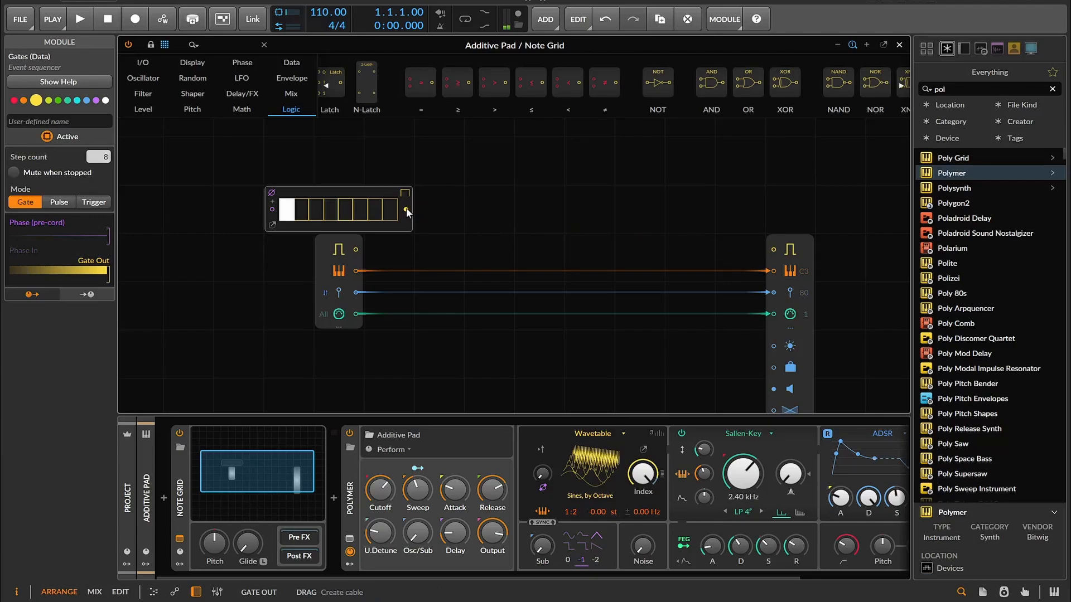
# Step: Move the Gates module out of the way, add a Value module, and connect its output to Note Out's gate input
pyautogui.moveTo(410, 229); pyautogui.dragTo(312, 183)
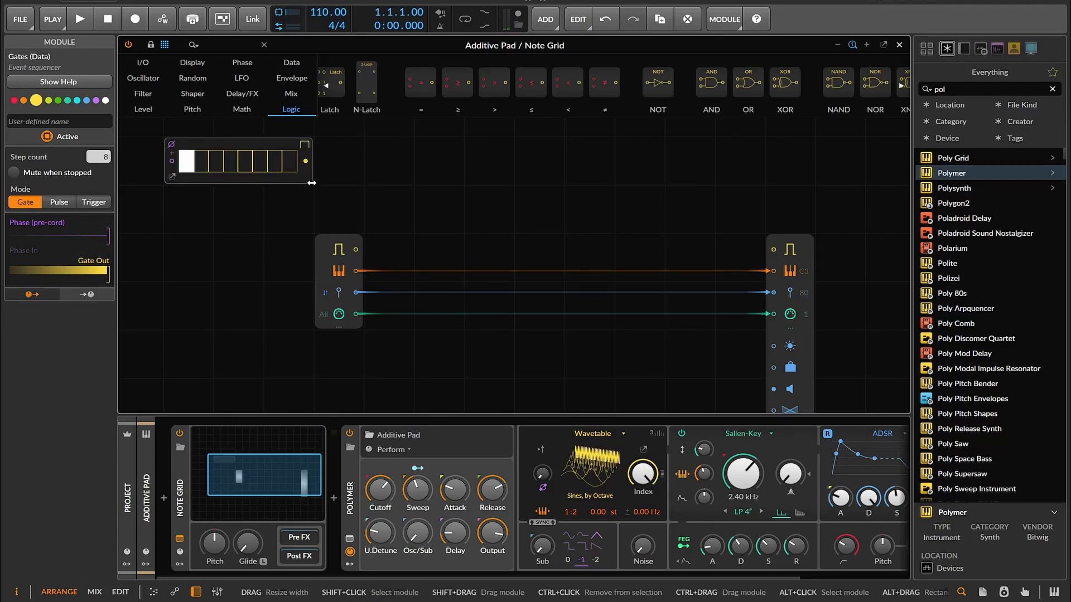
pyautogui.click(295, 65)
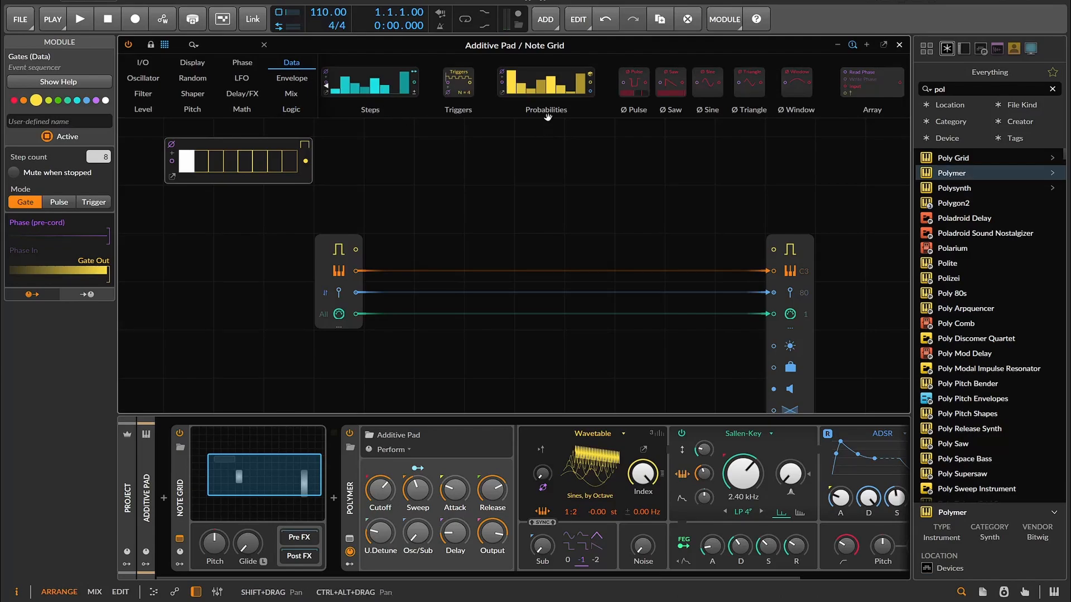
pyautogui.scroll(3, 536, 105)
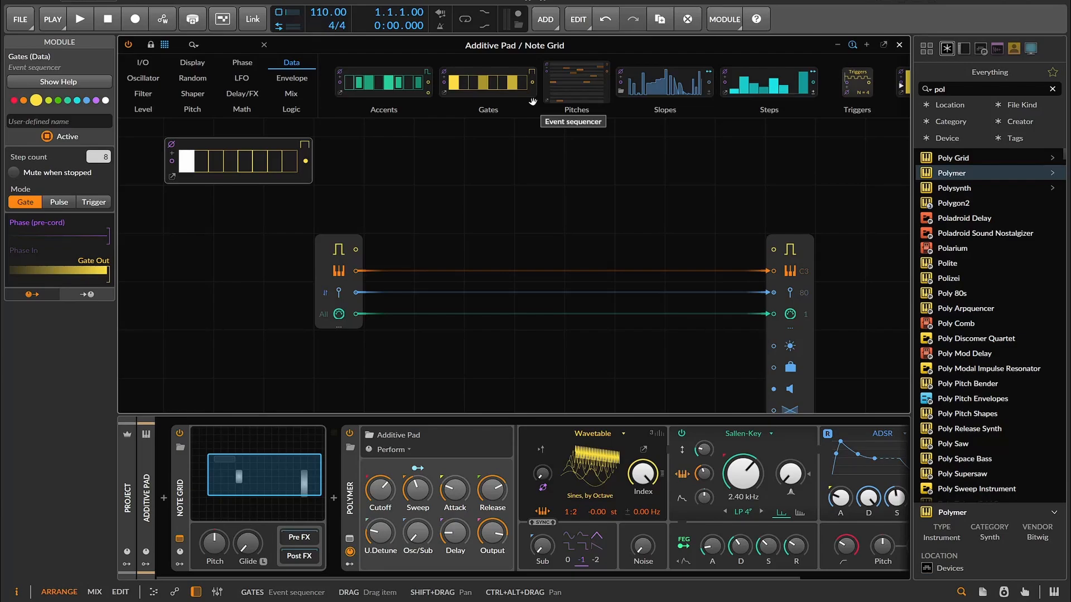
pyautogui.click(143, 113)
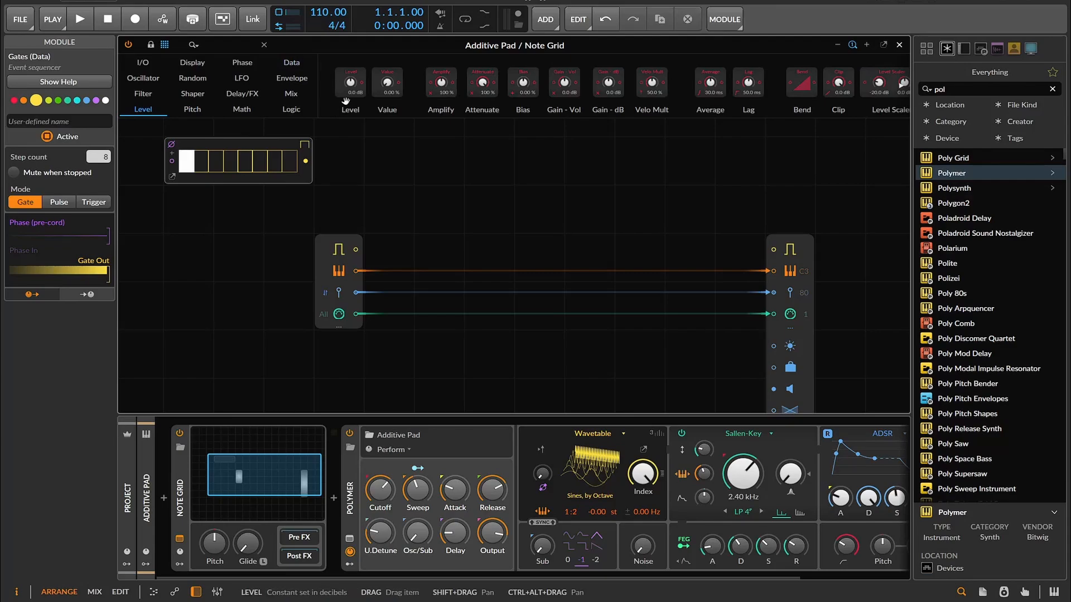
pyautogui.moveTo(387, 84); pyautogui.dragTo(773, 249)
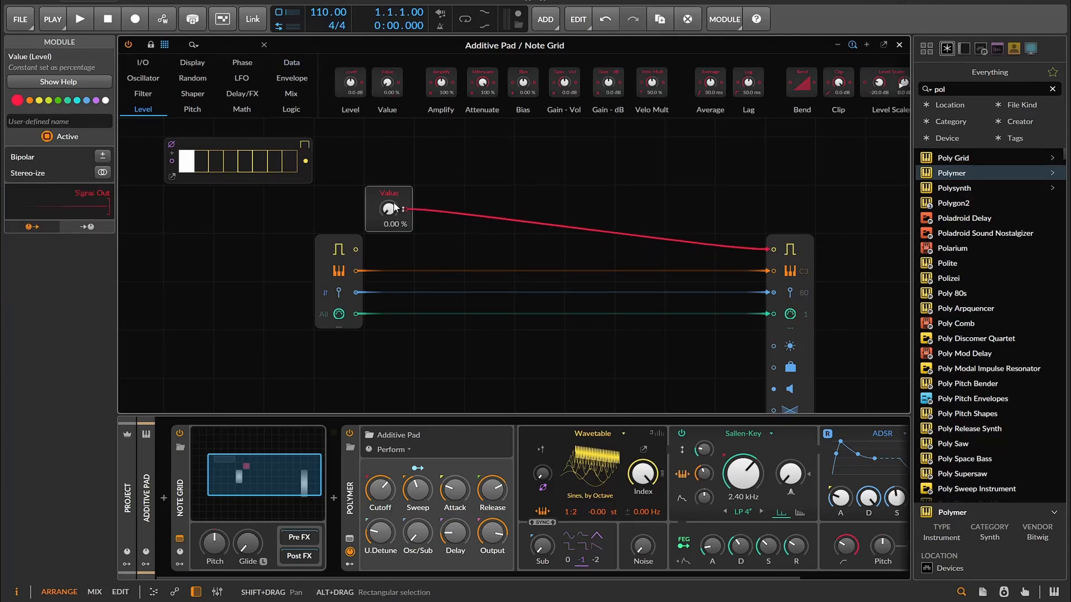
# Step: Add a Value Readout module to the grid and connect the Value module's output to its input
pyautogui.click(190, 64)
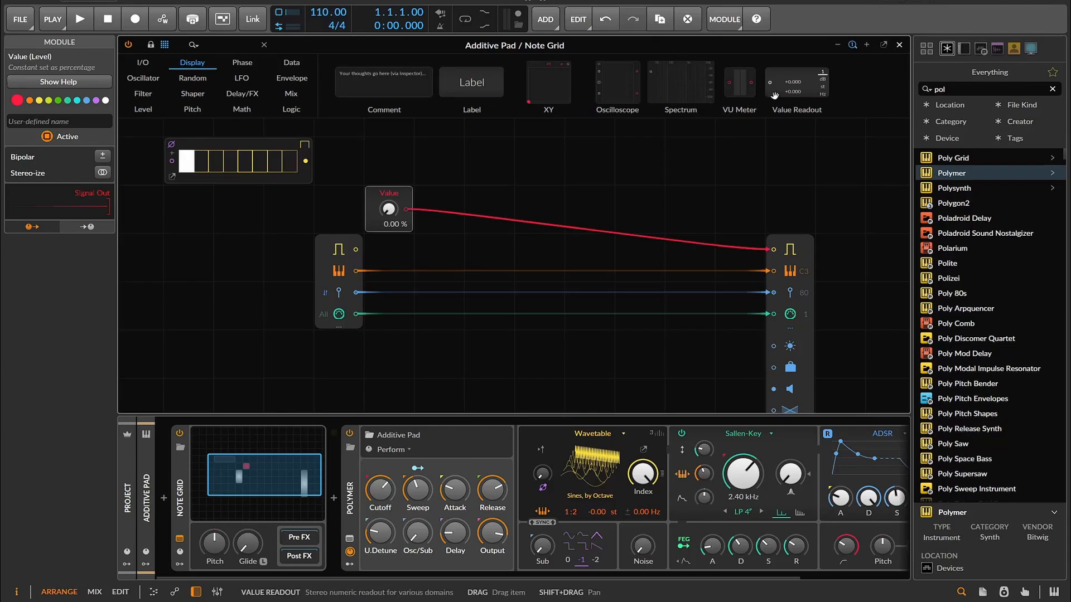
pyautogui.moveTo(774, 96); pyautogui.dragTo(491, 175)
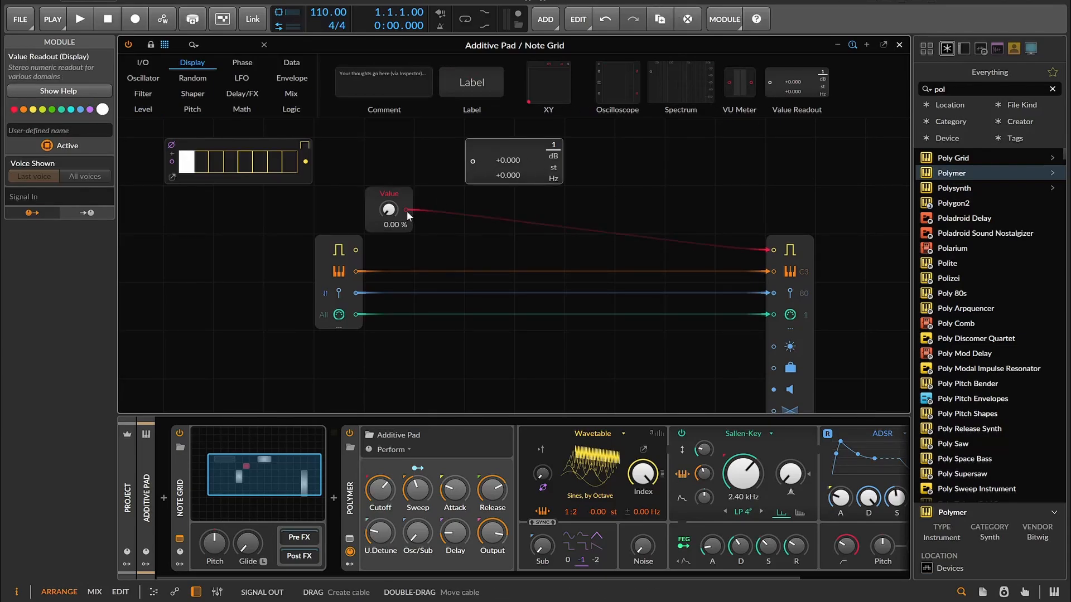
pyautogui.moveTo(407, 210); pyautogui.dragTo(473, 161)
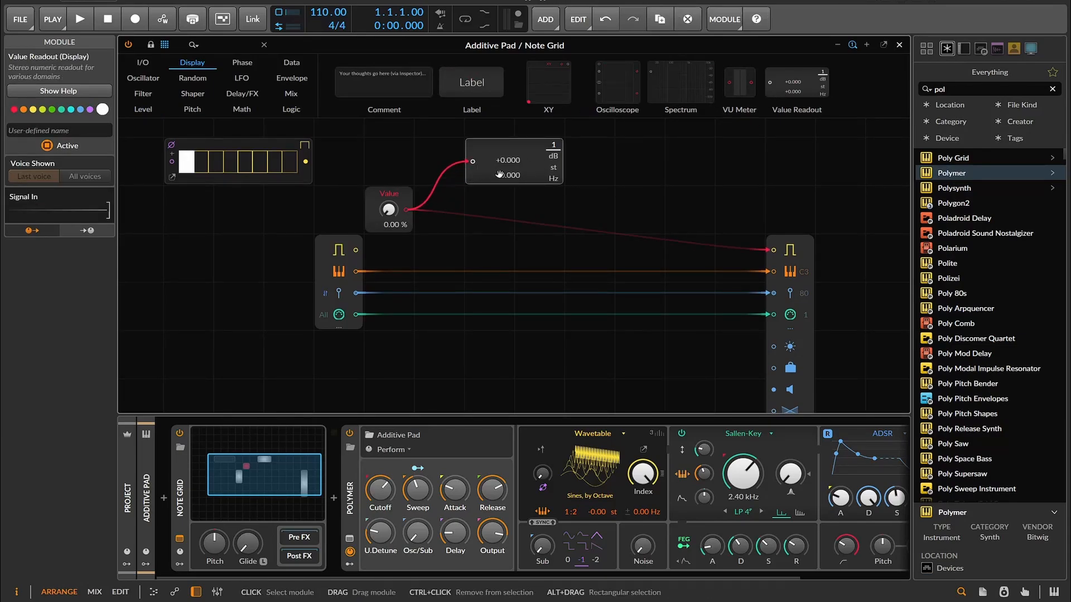
# Step: Test the gate trigger by raising the Value module to about 50.8 % and returning it to 0 %
pyautogui.moveTo(389, 209)
pyautogui.mouseDown()
pyautogui.moveTo(391, 224)
pyautogui.moveTo(392, 215)
pyautogui.mouseUp()
pyautogui.moveTo(389, 209)
pyautogui.mouseDown()
pyautogui.moveTo(388, 193)
pyautogui.moveTo(389, 204)
pyautogui.mouseUp()
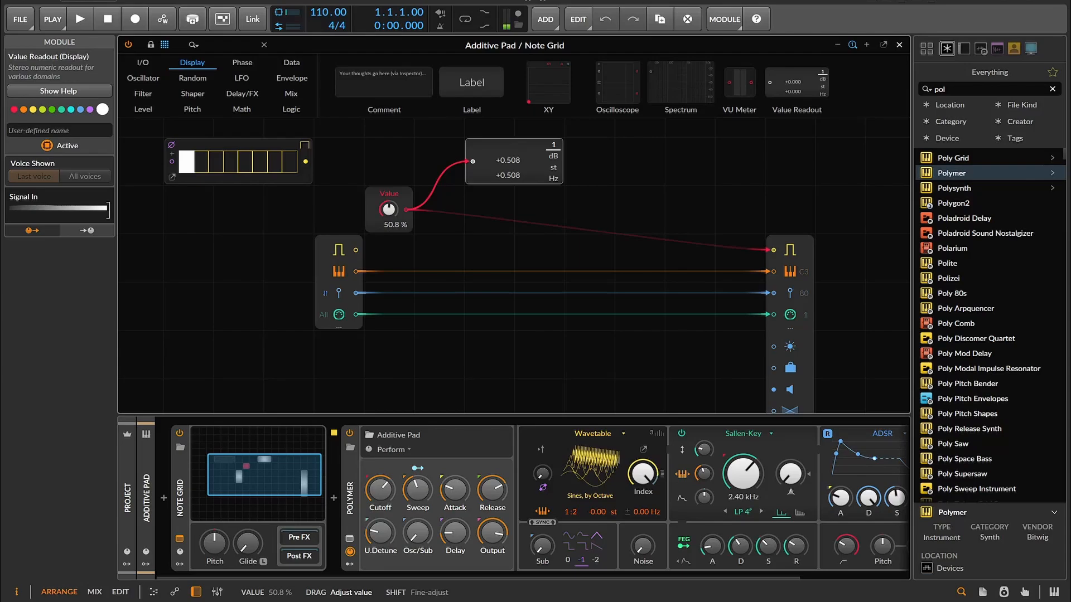
pyautogui.moveTo(388, 209); pyautogui.dragTo(392, 215)
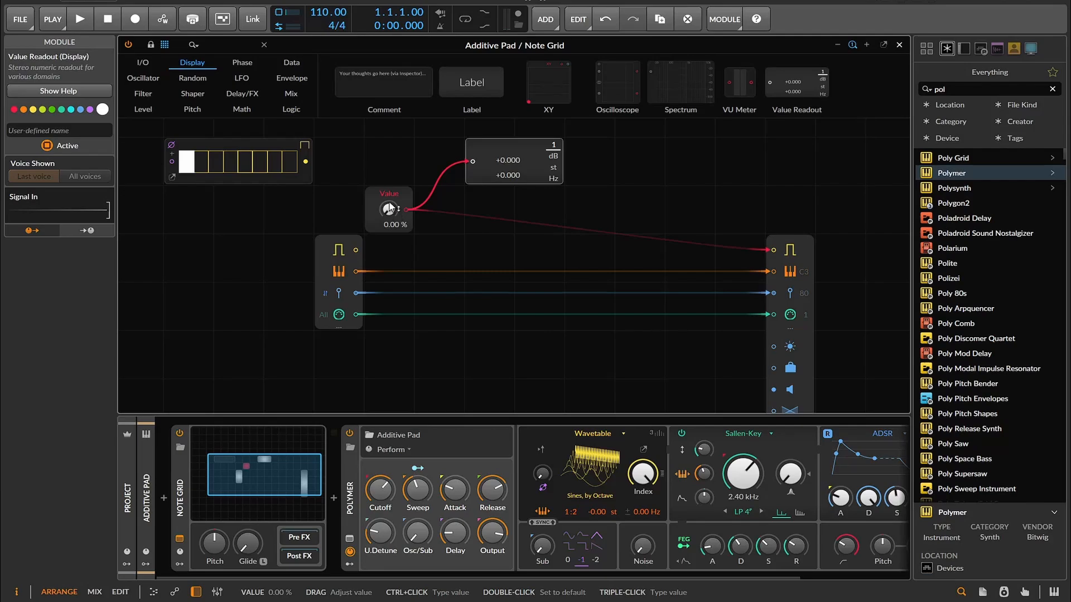
# Step: Delete the Value module and move the Value Readout module to the empty area above Note Out
pyautogui.click(389, 197)
pyautogui.press('Delete')
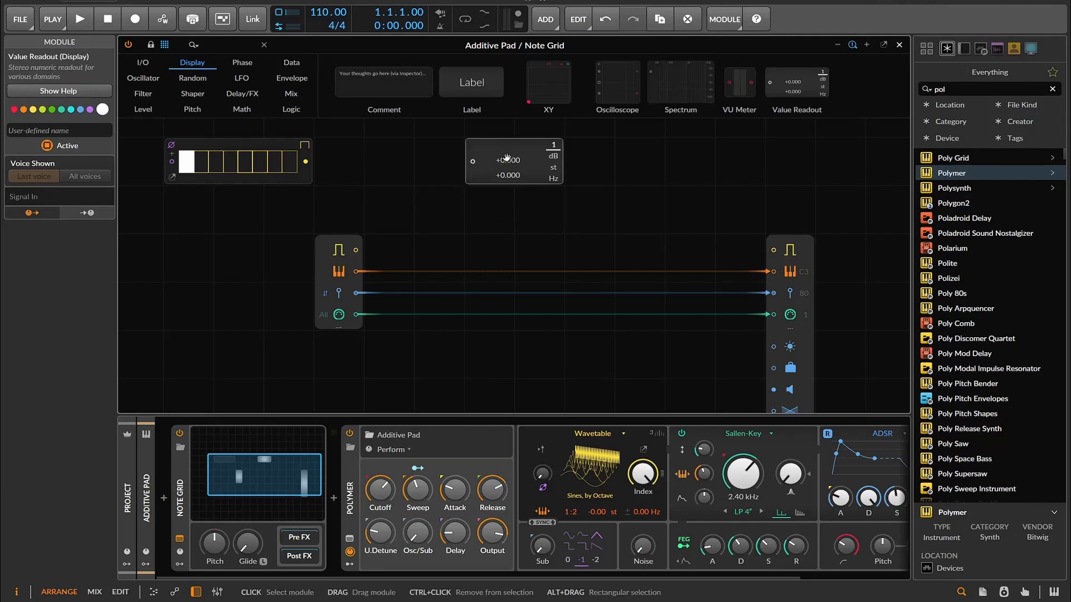
pyautogui.moveTo(506, 146); pyautogui.dragTo(707, 145)
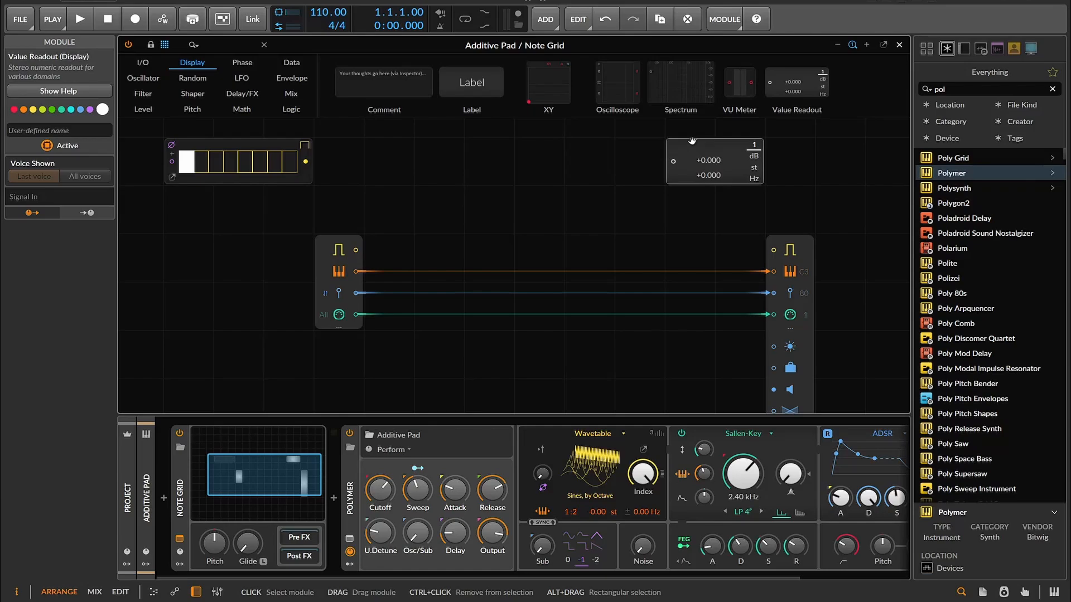
pyautogui.click(308, 65)
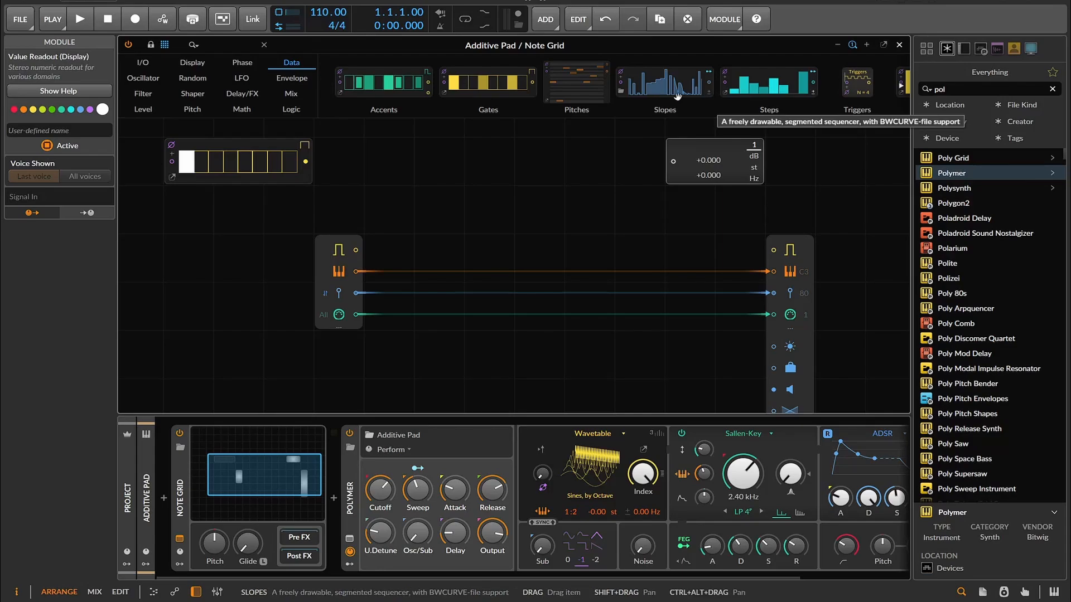
pyautogui.moveTo(770, 84); pyautogui.dragTo(392, 213)
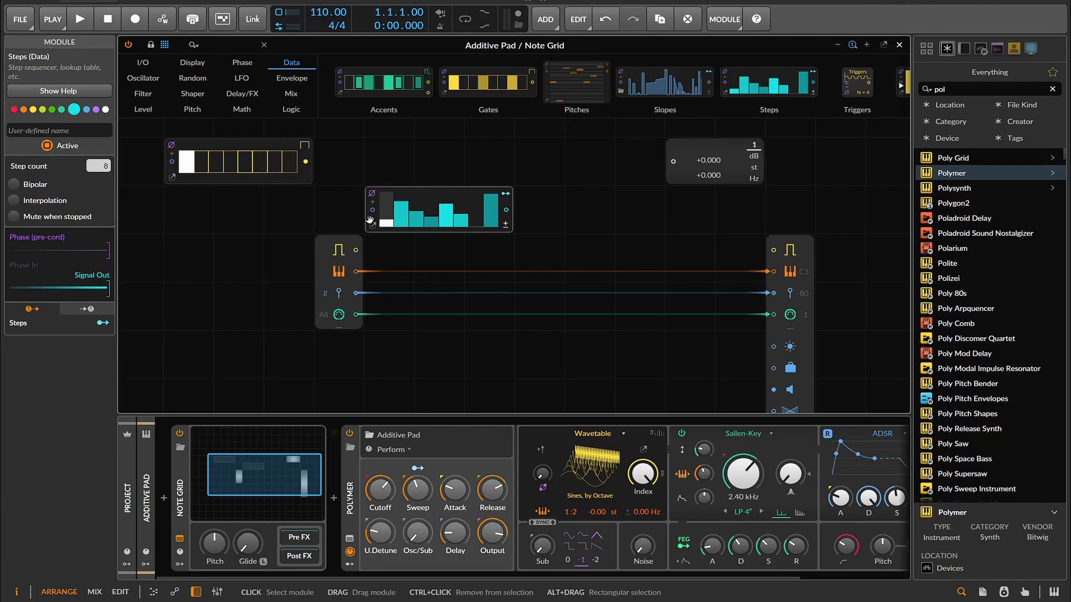
pyautogui.press('Delete')
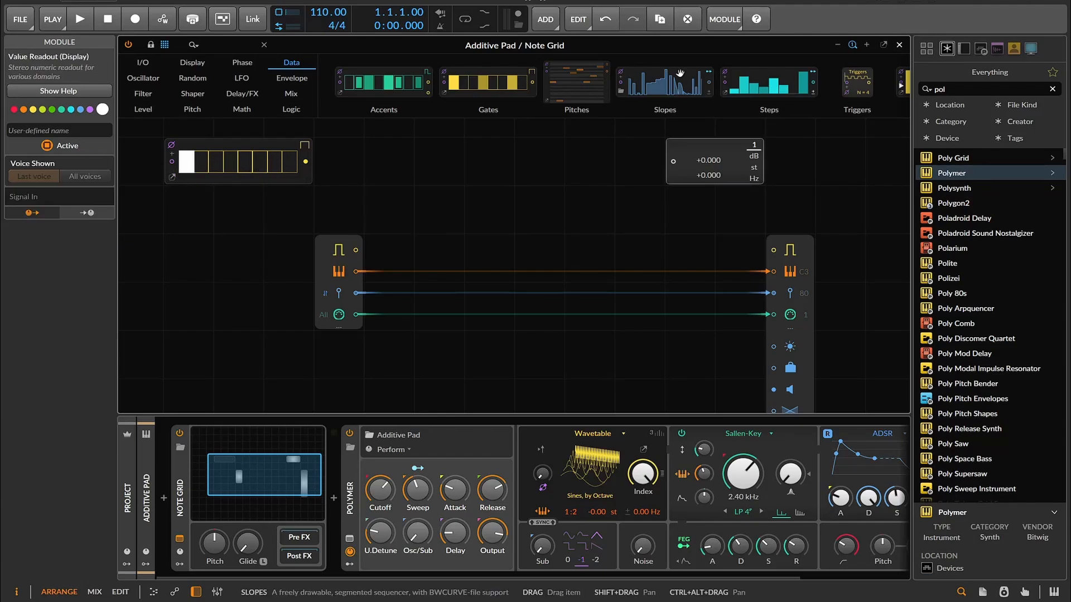
# Step: Add a Slopes module above the note cables and place a Phase In module to its left
pyautogui.moveTo(665, 84); pyautogui.dragTo(453, 220)
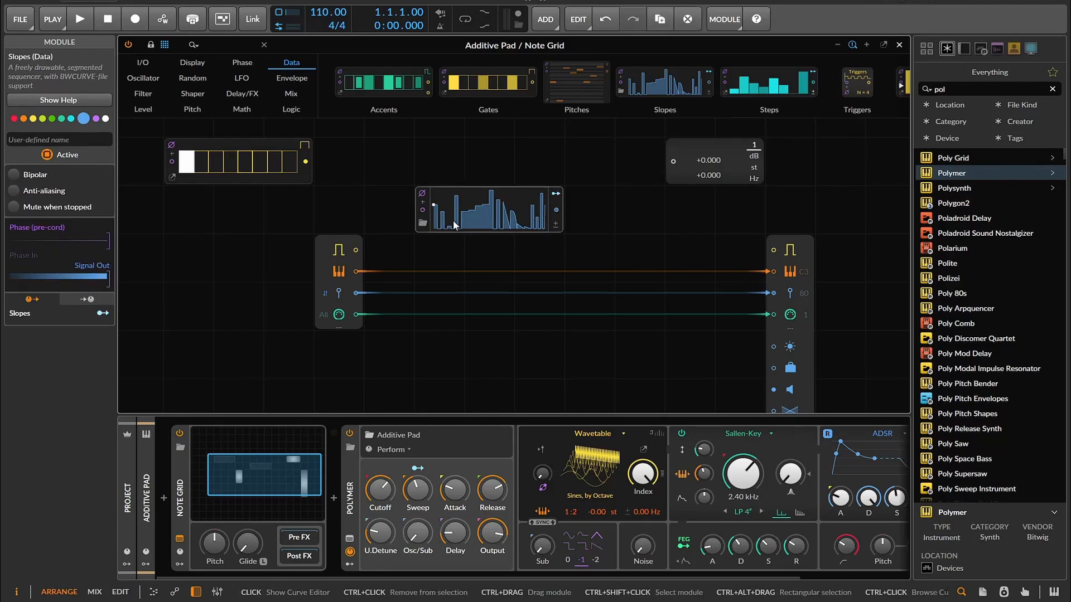
pyautogui.click(143, 62)
pyautogui.moveTo(389, 83); pyautogui.dragTo(413, 196)
pyautogui.click(419, 221)
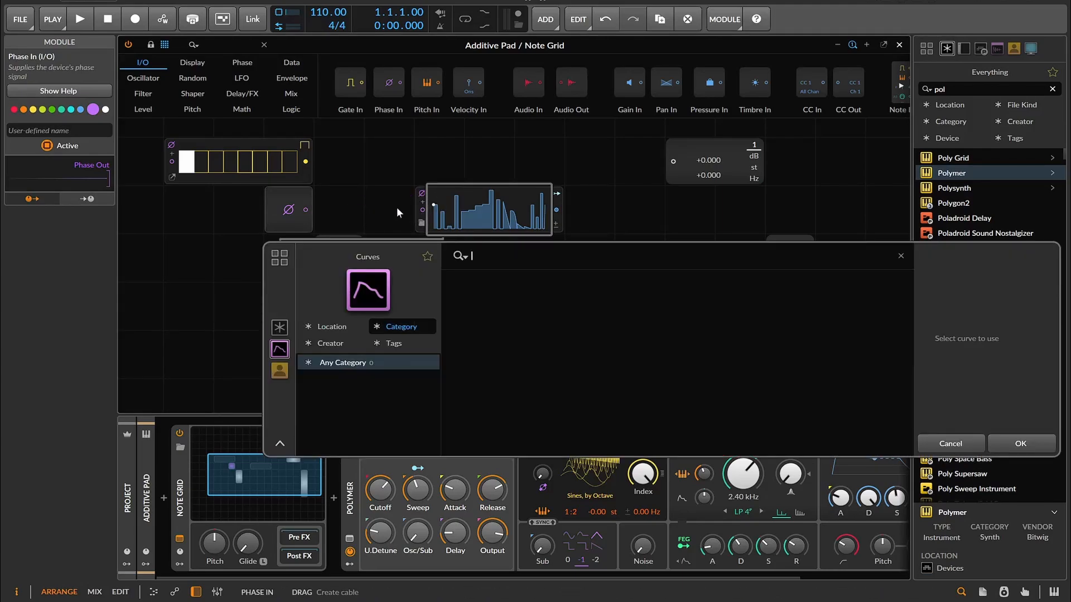
pyautogui.click(397, 210)
pyautogui.press('Escape')
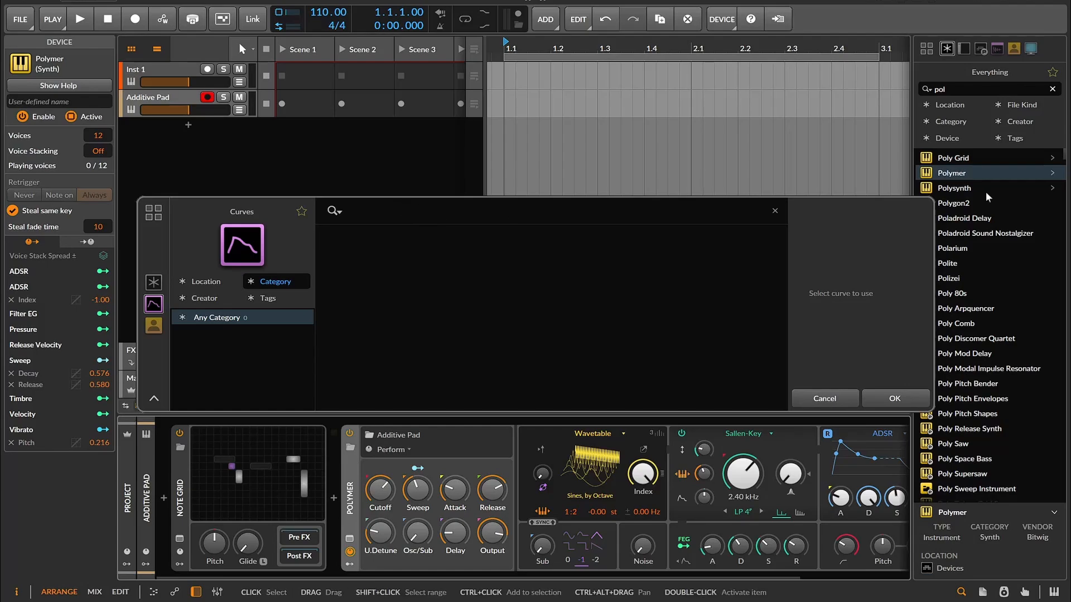
pyautogui.click(840, 398)
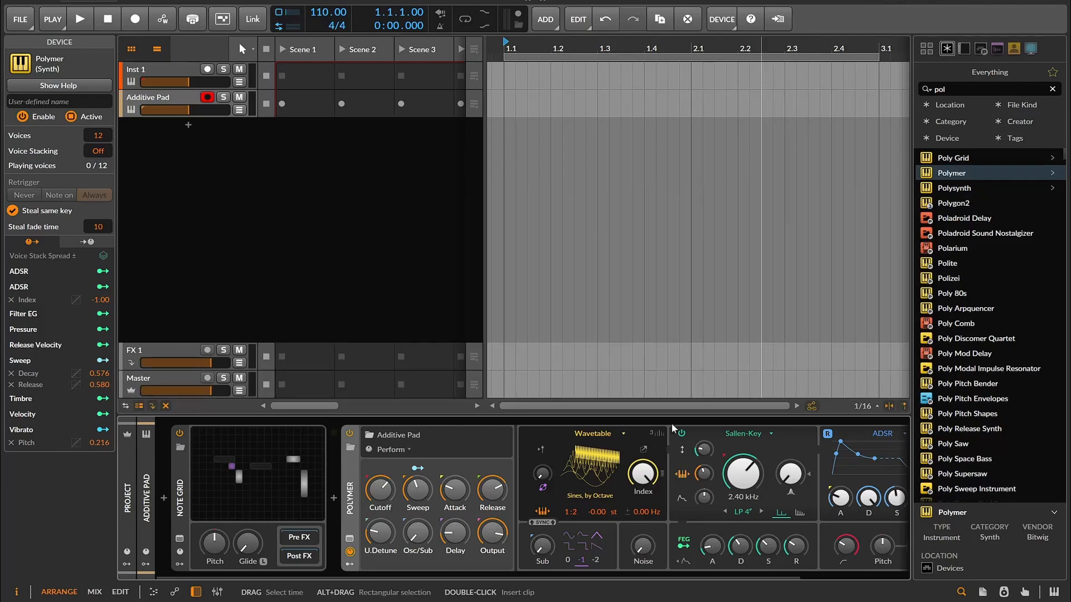
pyautogui.click(245, 494)
pyautogui.click(439, 309)
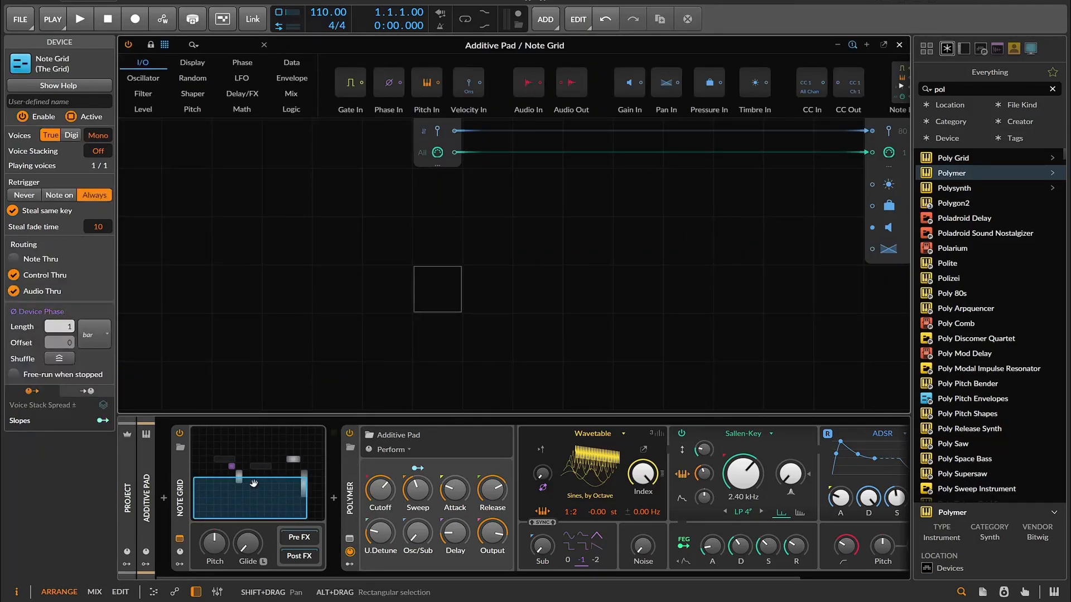
pyautogui.moveTo(251, 485); pyautogui.dragTo(262, 449)
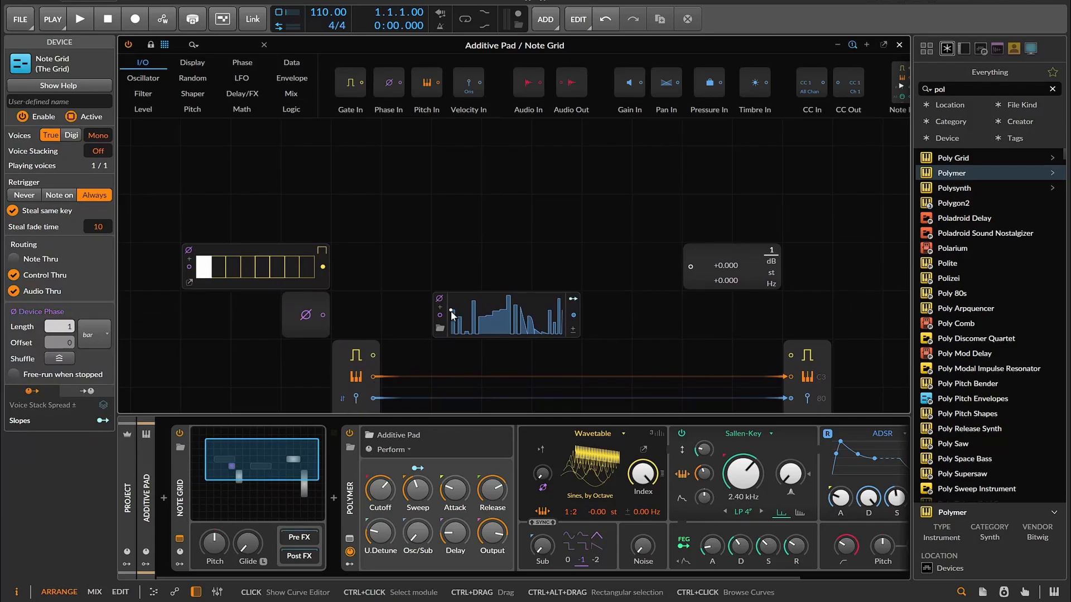
# Step: Try the Slopes module in bipolar mode, and delete it from the grid
pyautogui.click(570, 331)
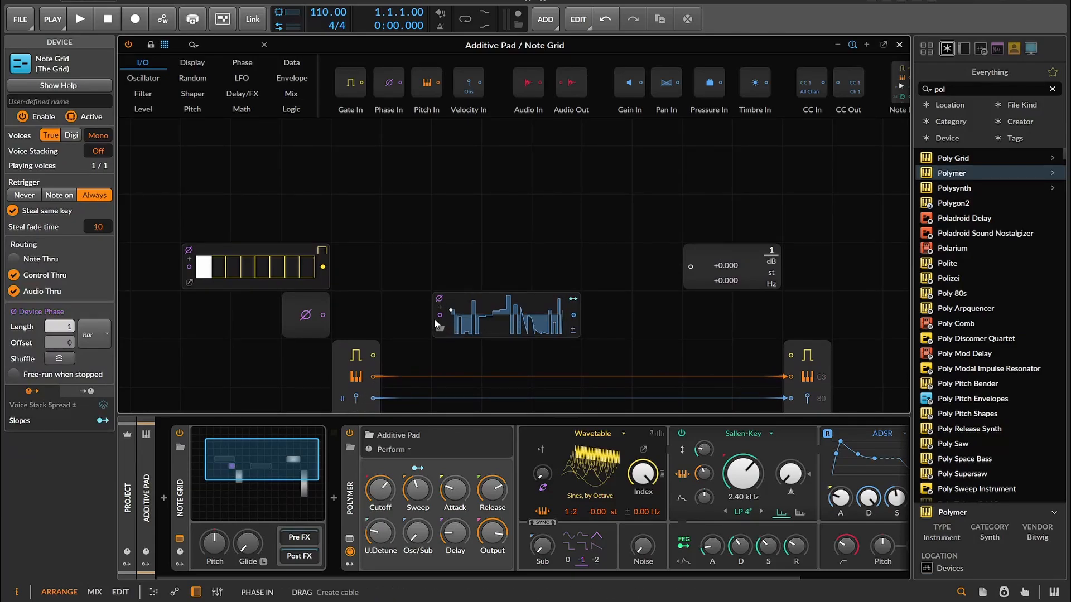
pyautogui.doubleClick(460, 303)
pyautogui.click(639, 235)
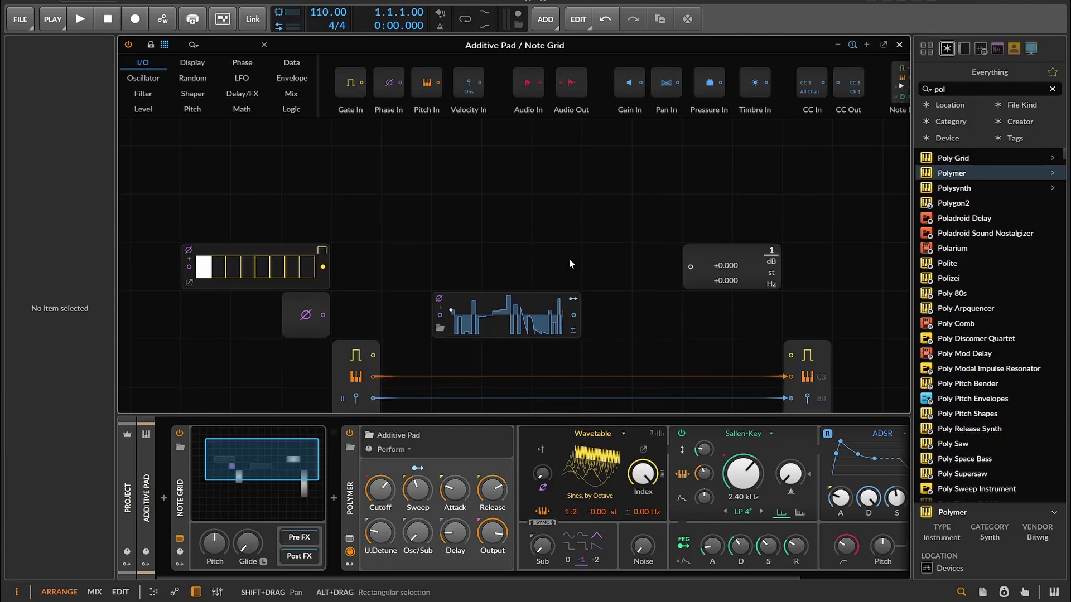
pyautogui.moveTo(401, 257); pyautogui.dragTo(511, 351)
pyautogui.press('Delete')
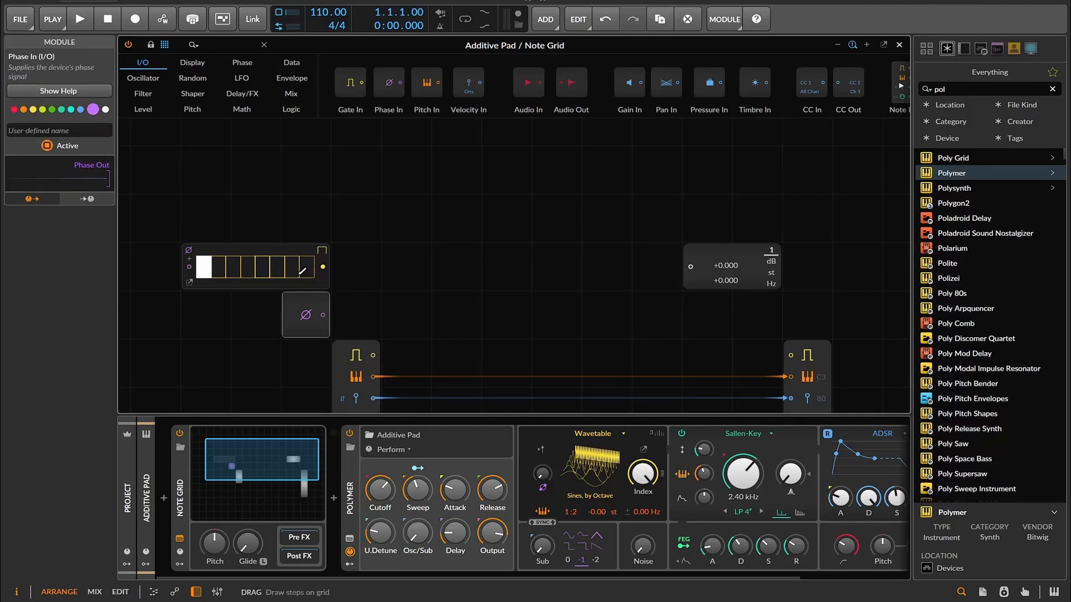
# Step: Move the Gates module beside Phase In, wire it between Phase In and Note Out's gate input, and play the project to test it
pyautogui.click(209, 251)
pyautogui.moveTo(208, 250); pyautogui.dragTo(459, 299)
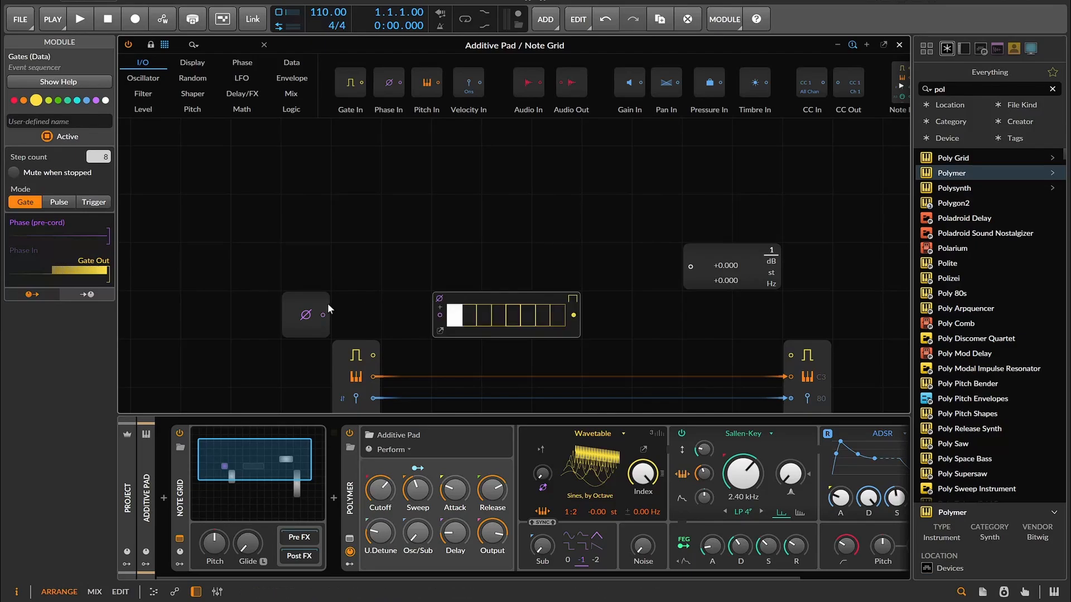
pyautogui.moveTo(323, 314); pyautogui.dragTo(437, 316)
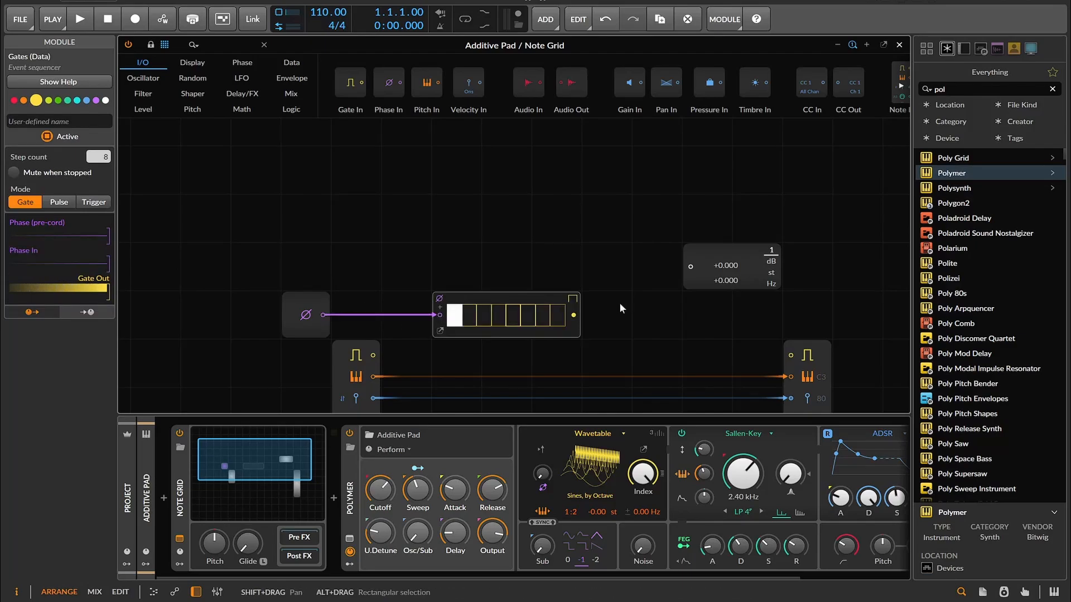
pyautogui.moveTo(574, 315); pyautogui.dragTo(796, 347)
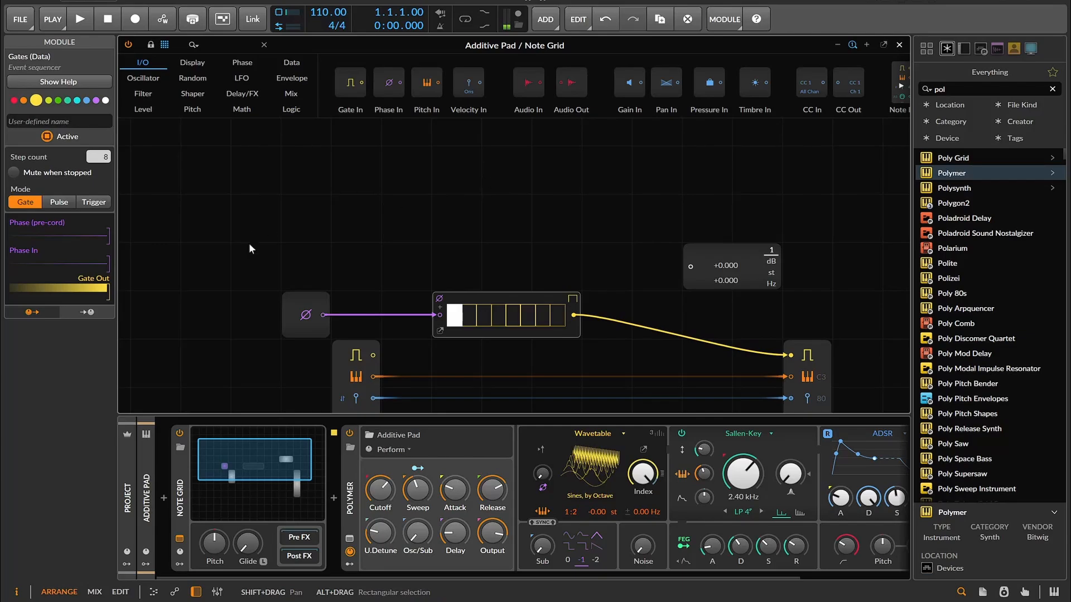
pyautogui.click(91, 24)
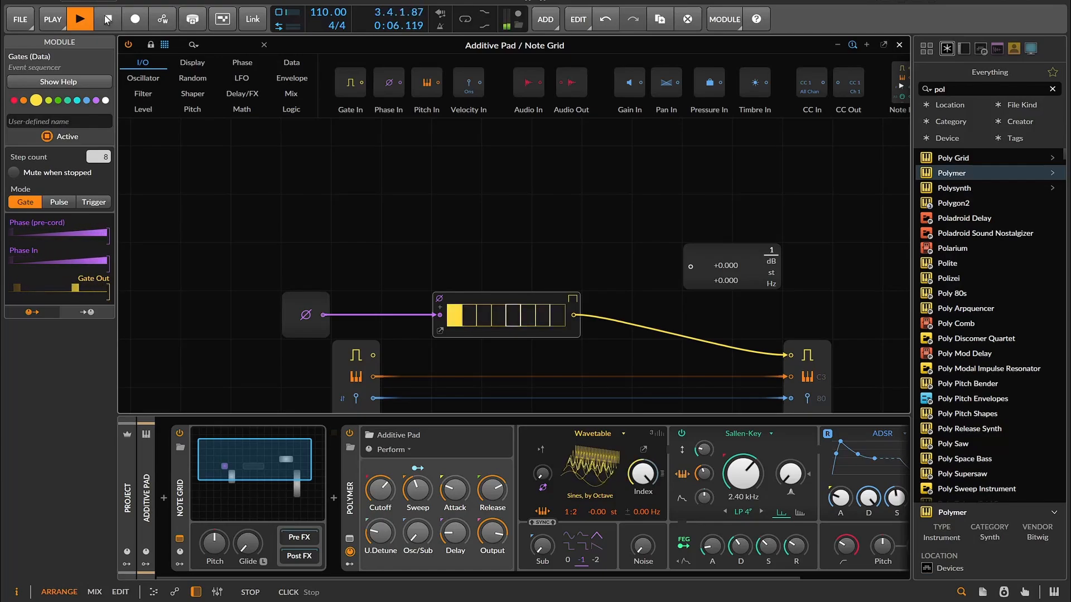
pyautogui.click(108, 19)
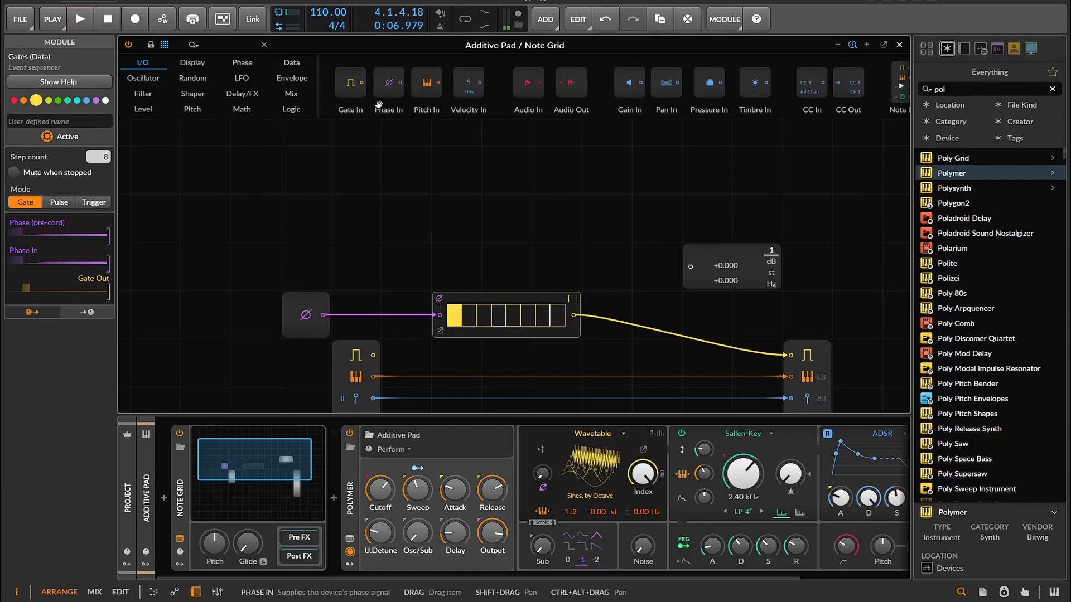
# Step: Insert a Ø Scaler module into the phase cable between Phase In and Gates
pyautogui.click(240, 63)
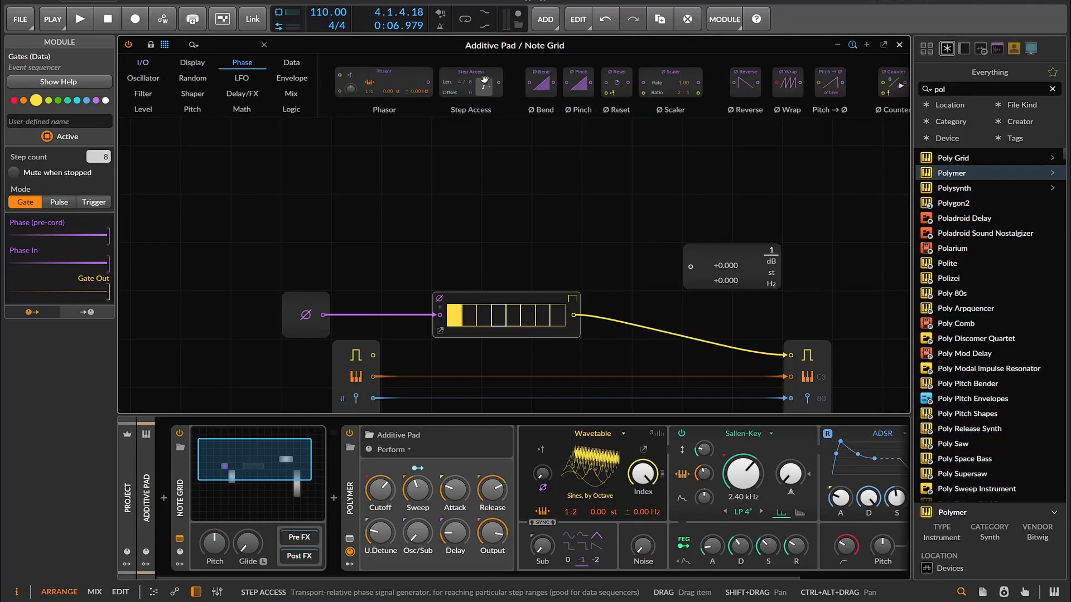
pyautogui.scroll(-2, 604, 94)
pyautogui.moveTo(546, 82); pyautogui.dragTo(245, 277)
pyautogui.moveTo(338, 310); pyautogui.dragTo(289, 263)
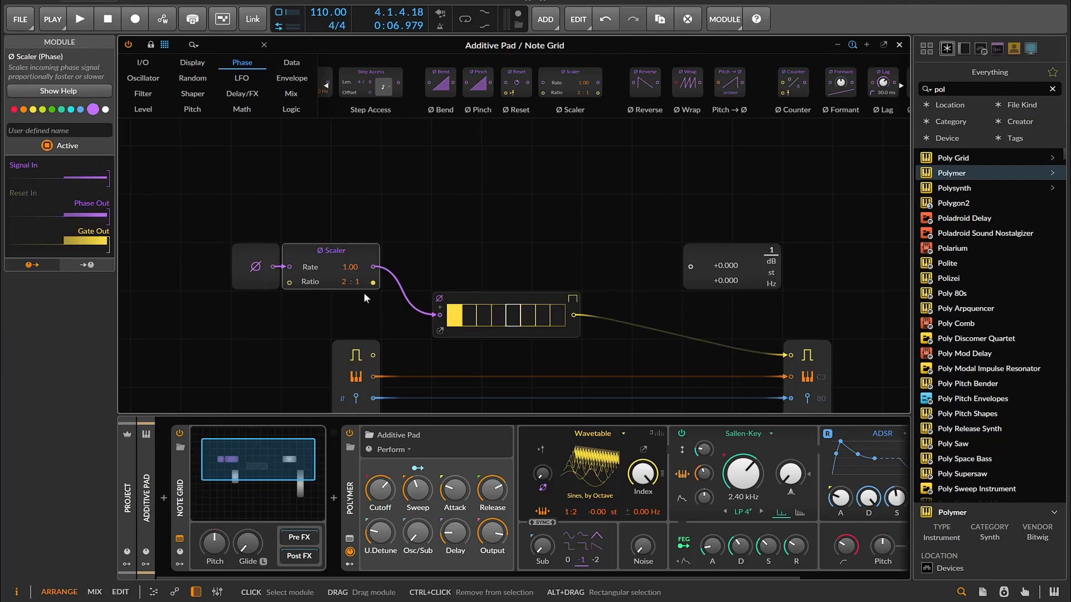
# Step: Play the project while changing the Ø Scaler's ratio to 11:1 and finally to 1:37, and stop playback
pyautogui.click(87, 22)
pyautogui.moveTo(343, 283); pyautogui.dragTo(343, 251)
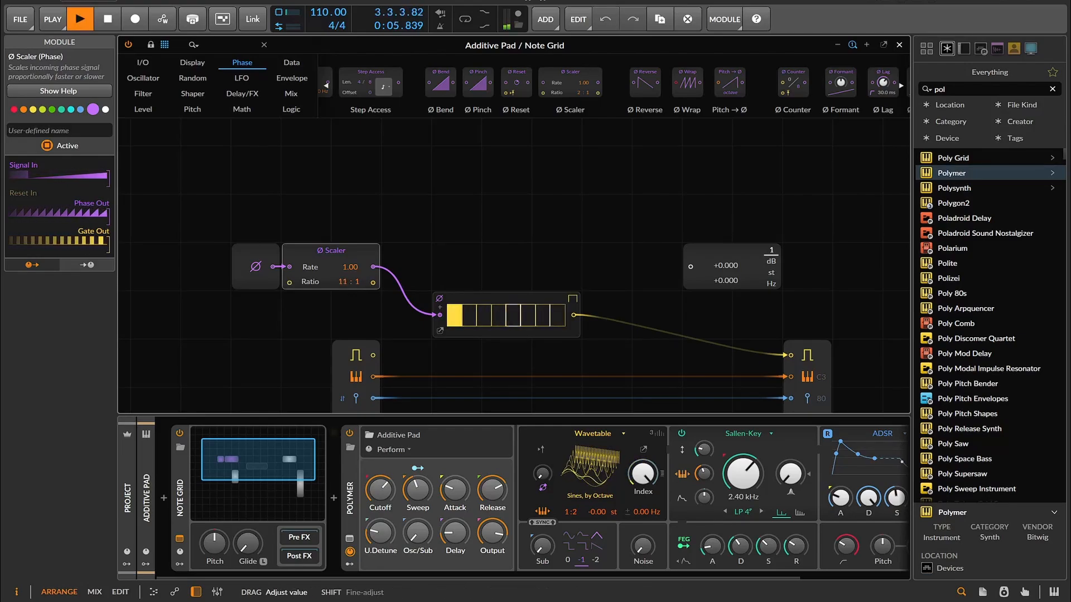
pyautogui.moveTo(343, 282); pyautogui.dragTo(359, 293)
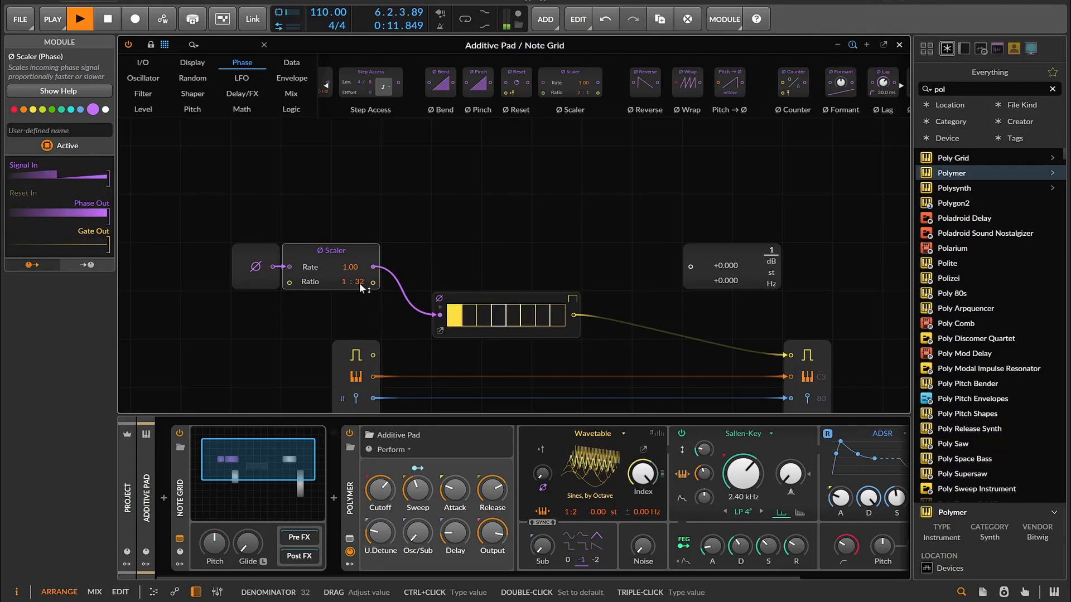
pyautogui.moveTo(359, 283)
pyautogui.mouseDown()
pyautogui.moveTo(361, 272)
pyautogui.moveTo(360, 282)
pyautogui.mouseUp()
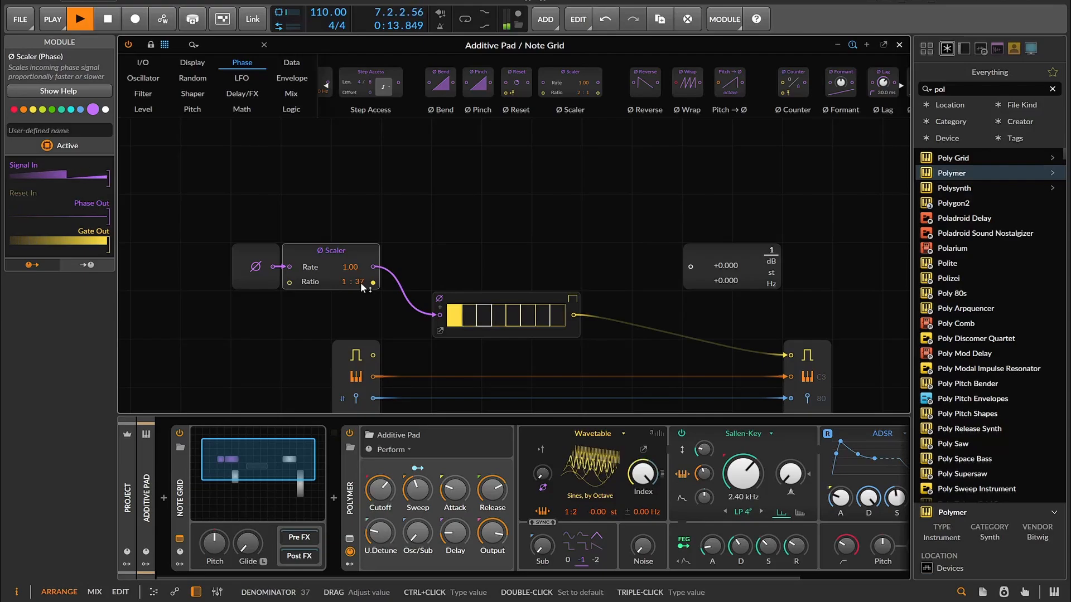
pyautogui.click(441, 300)
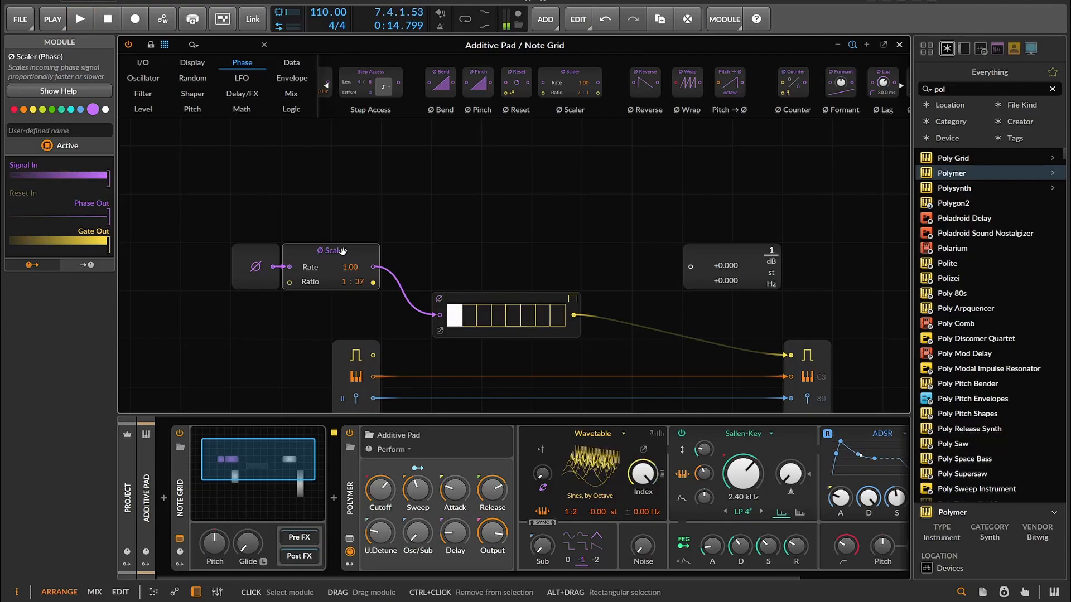
# Step: Play the project while changing the Ø Scaler's ratio through 1:28, 1:13, 1:8 and 1:6 to 1:2, and stop playback
pyautogui.click(79, 18)
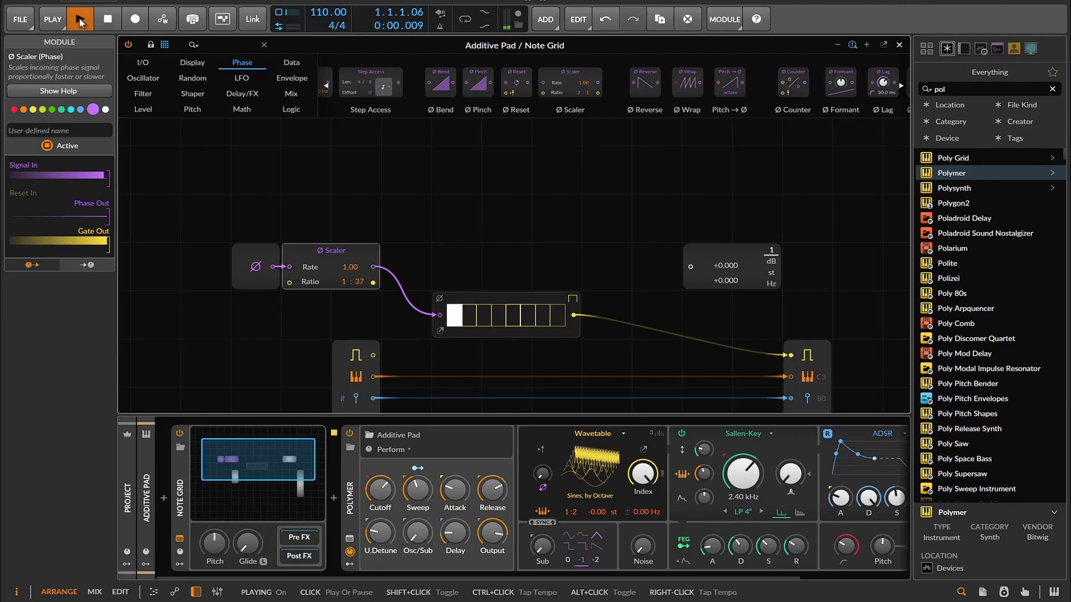
pyautogui.moveTo(356, 282); pyautogui.dragTo(355, 287)
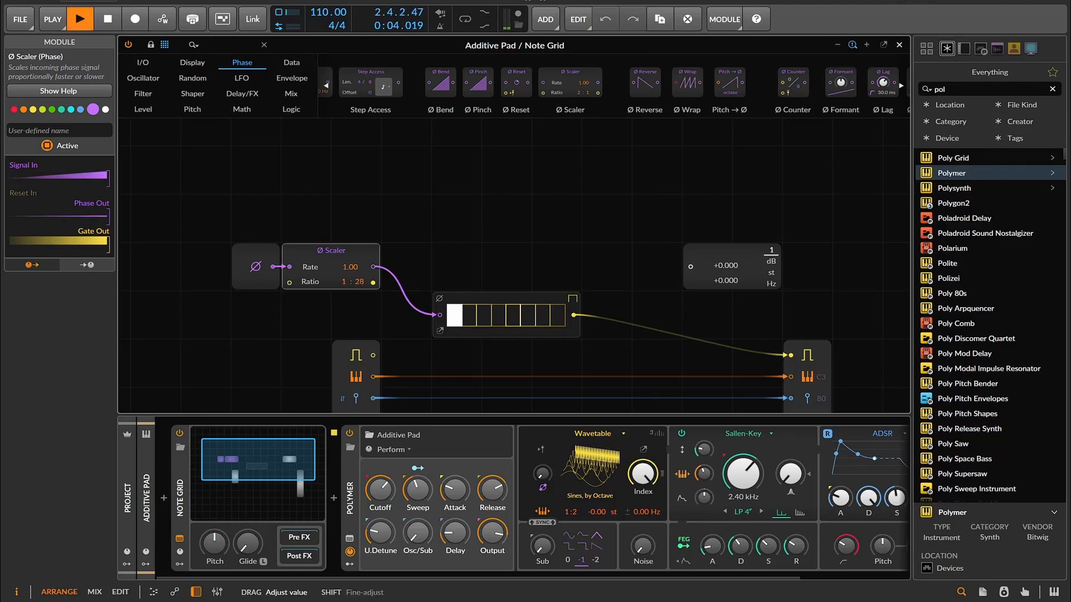
pyautogui.moveTo(355, 282); pyautogui.dragTo(355, 285)
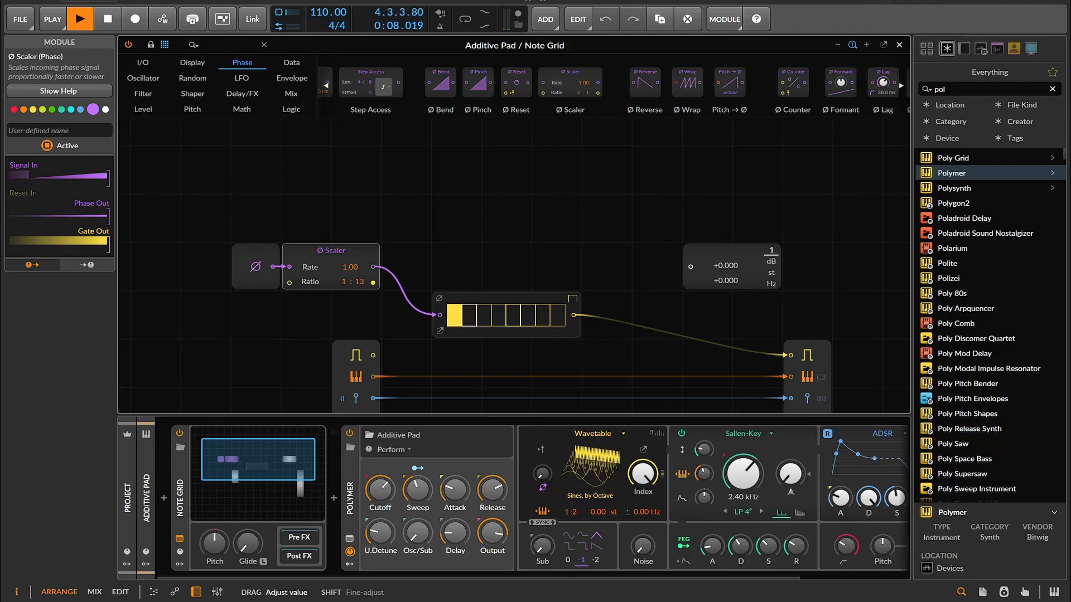
pyautogui.moveTo(357, 283); pyautogui.dragTo(357, 283)
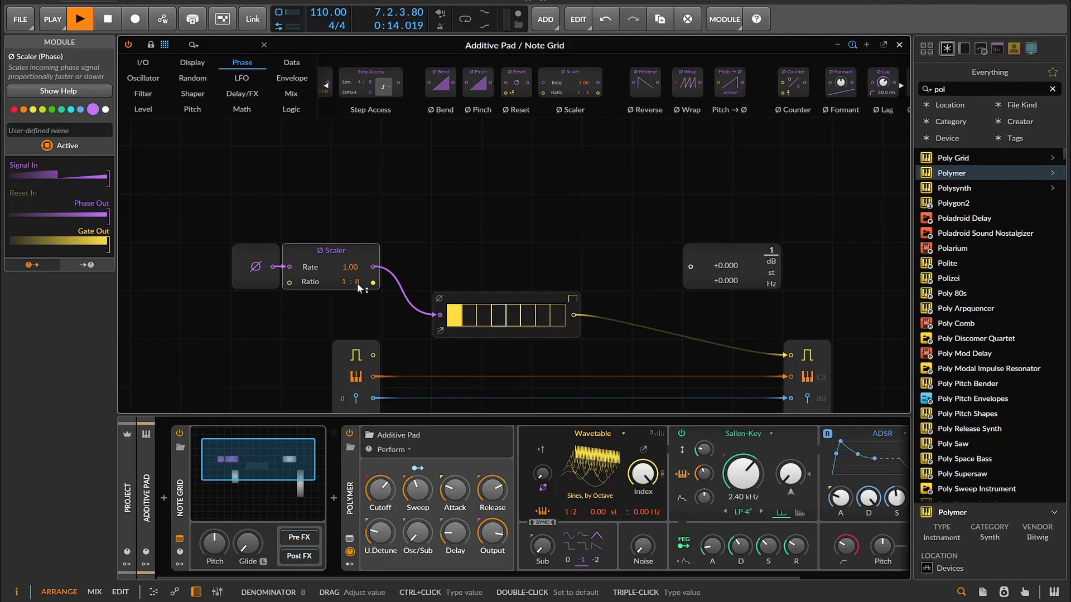
pyautogui.moveTo(357, 282); pyautogui.dragTo(357, 283)
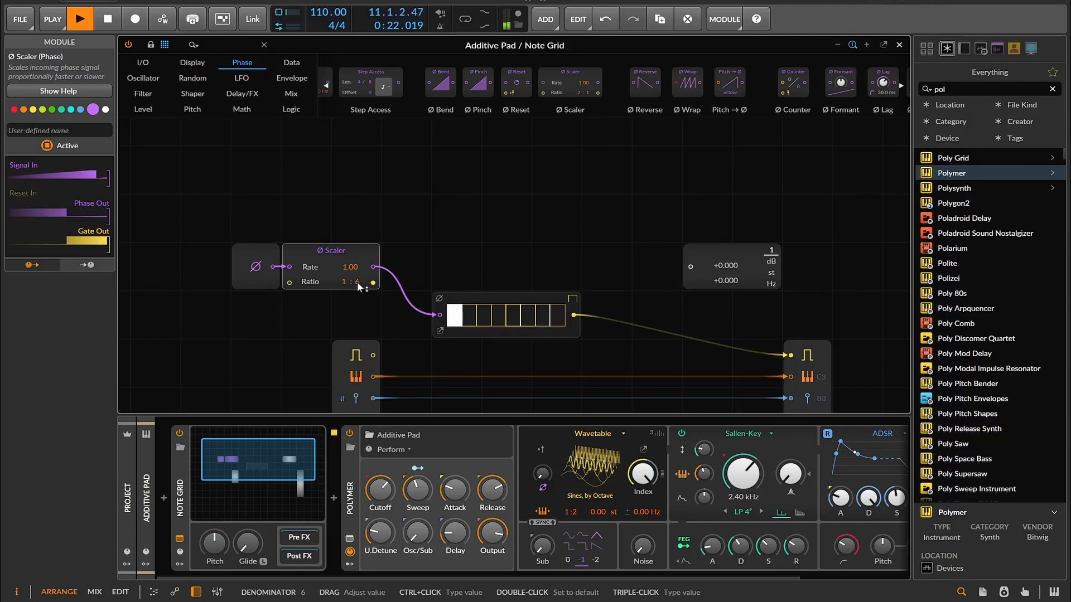
pyautogui.moveTo(357, 282); pyautogui.dragTo(359, 272)
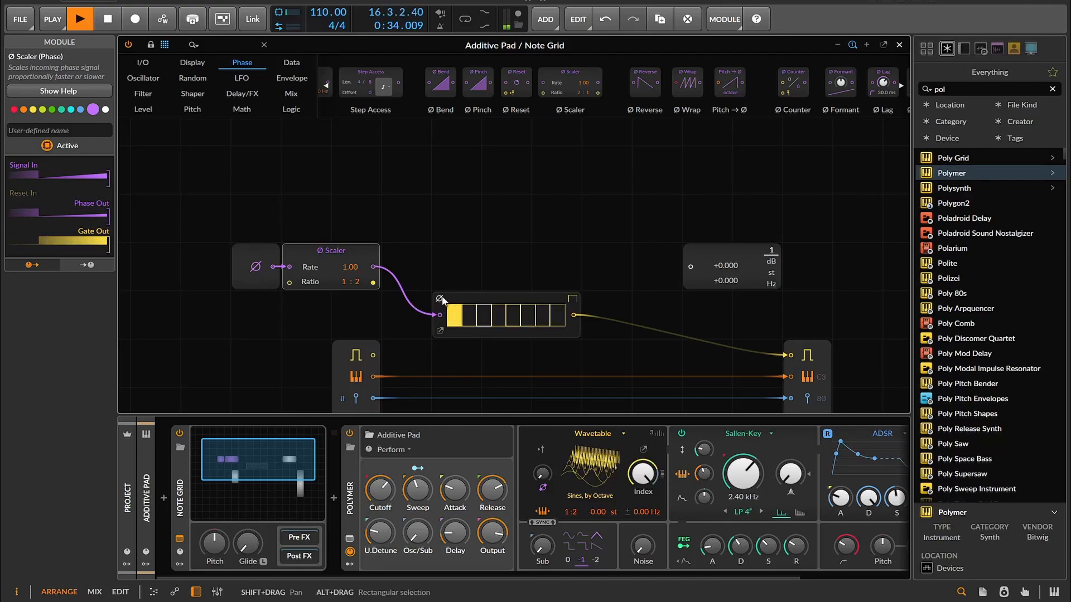
pyautogui.click(104, 20)
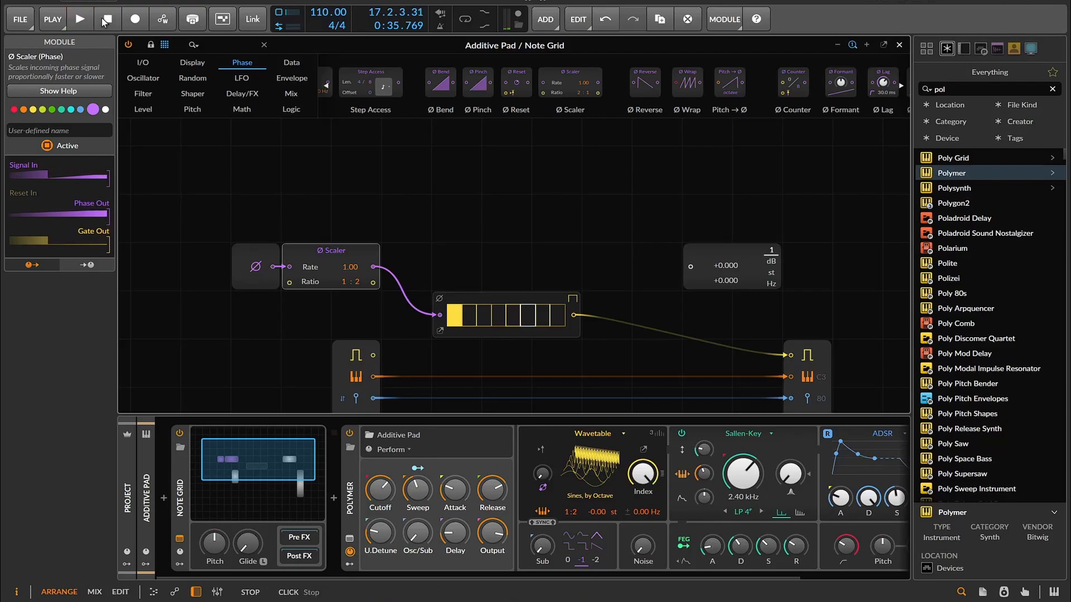
# Step: Place a Step Access module above the Ø Scaler, and remove the Gates module from the grid
pyautogui.moveTo(347, 82); pyautogui.dragTo(296, 218)
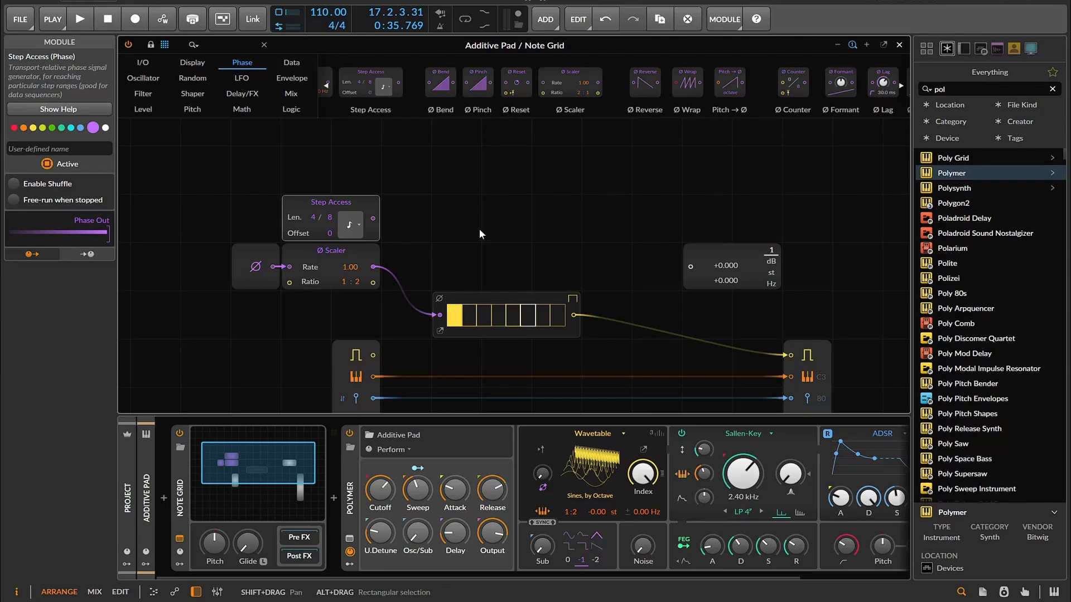
pyautogui.click(353, 226)
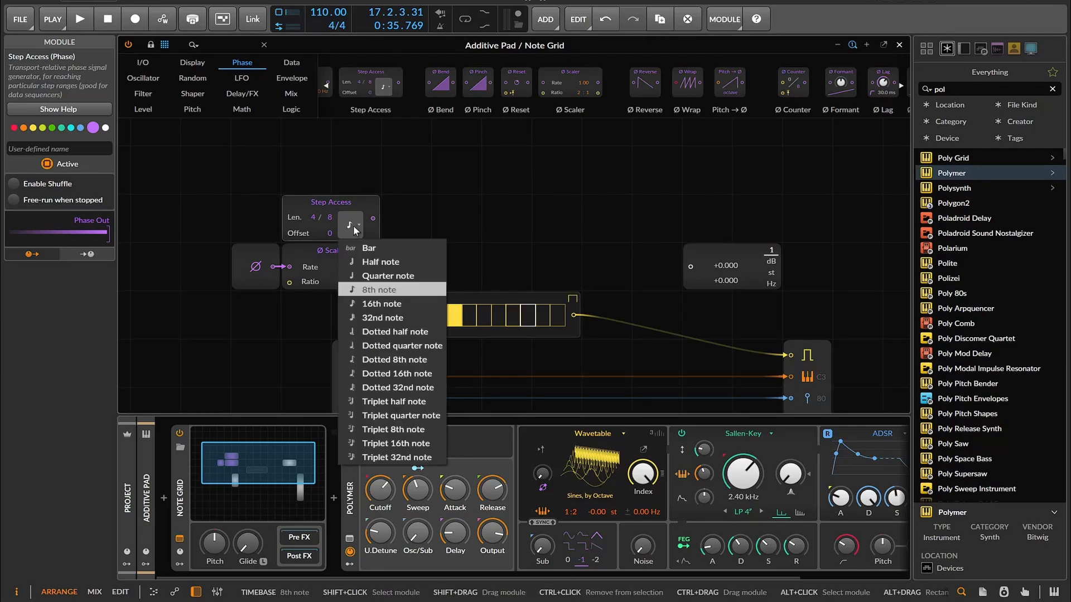
pyautogui.click(353, 225)
pyautogui.click(467, 300)
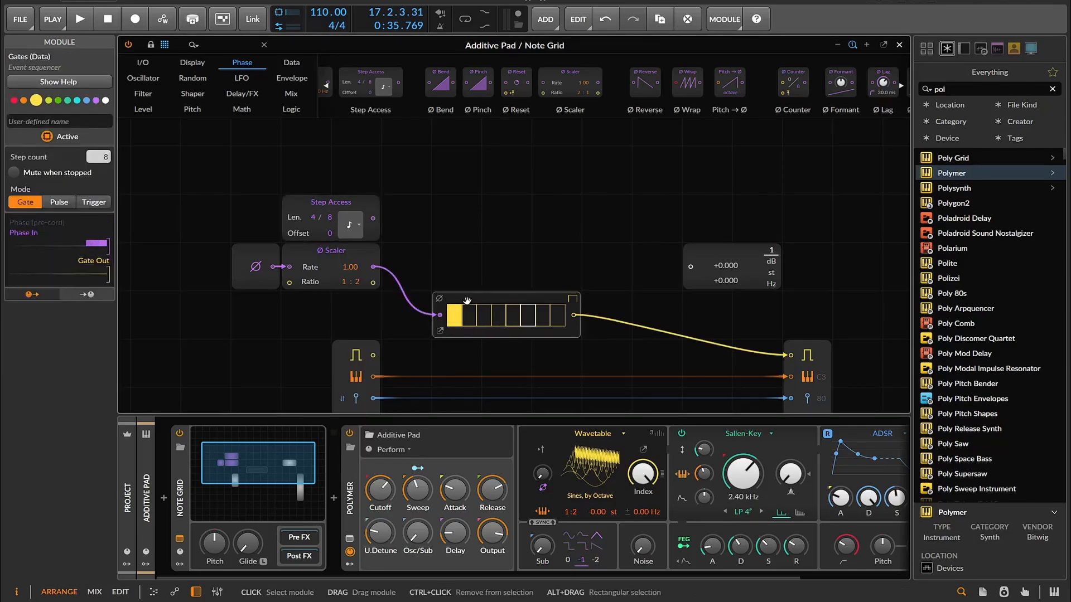
pyautogui.press('Delete')
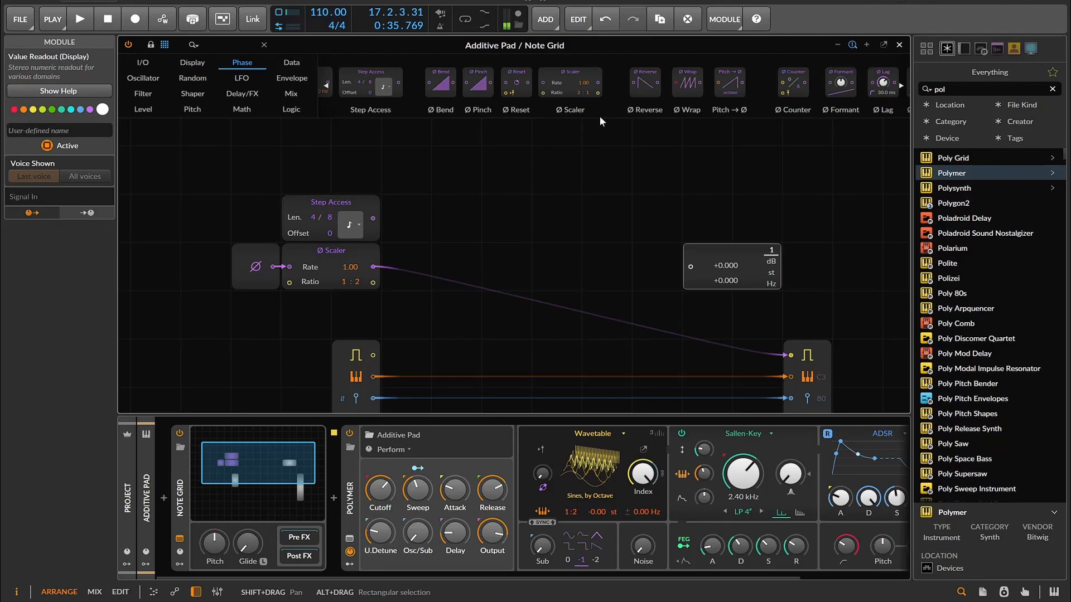
# Step: Try a Steps module between the Ø Scaler and Note Out's gate input, with three zero and five full steps, and delete it
pyautogui.click(282, 59)
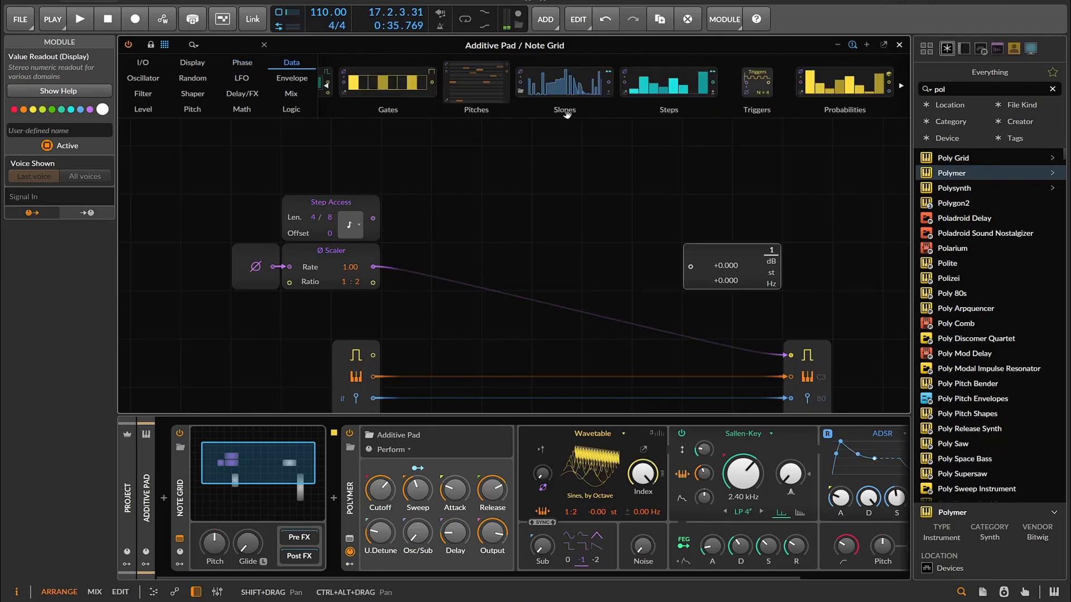
pyautogui.moveTo(624, 81); pyautogui.dragTo(442, 282)
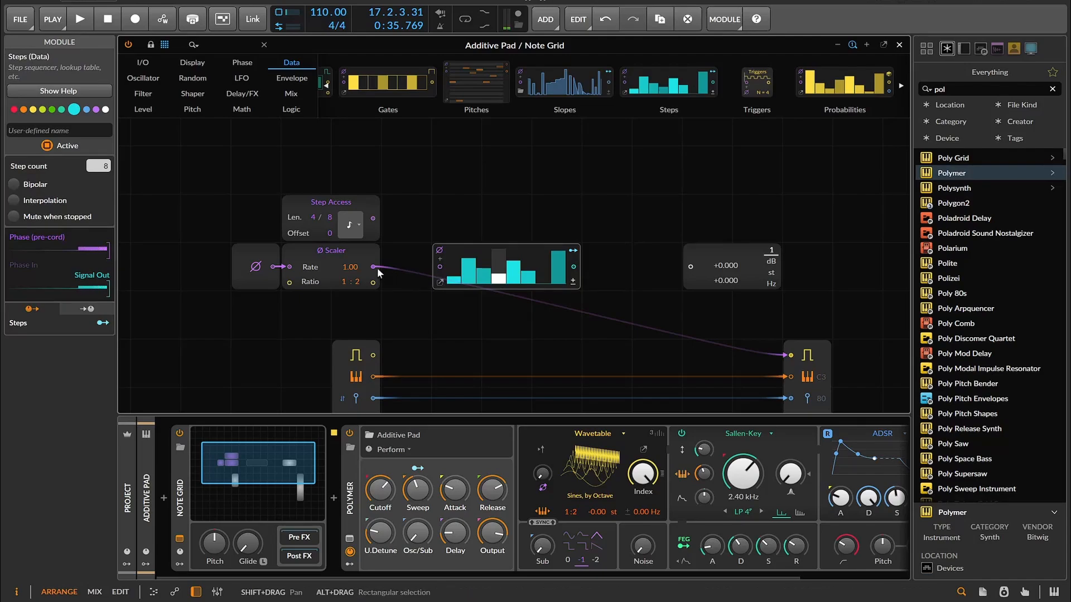
pyautogui.moveTo(374, 267); pyautogui.dragTo(440, 266)
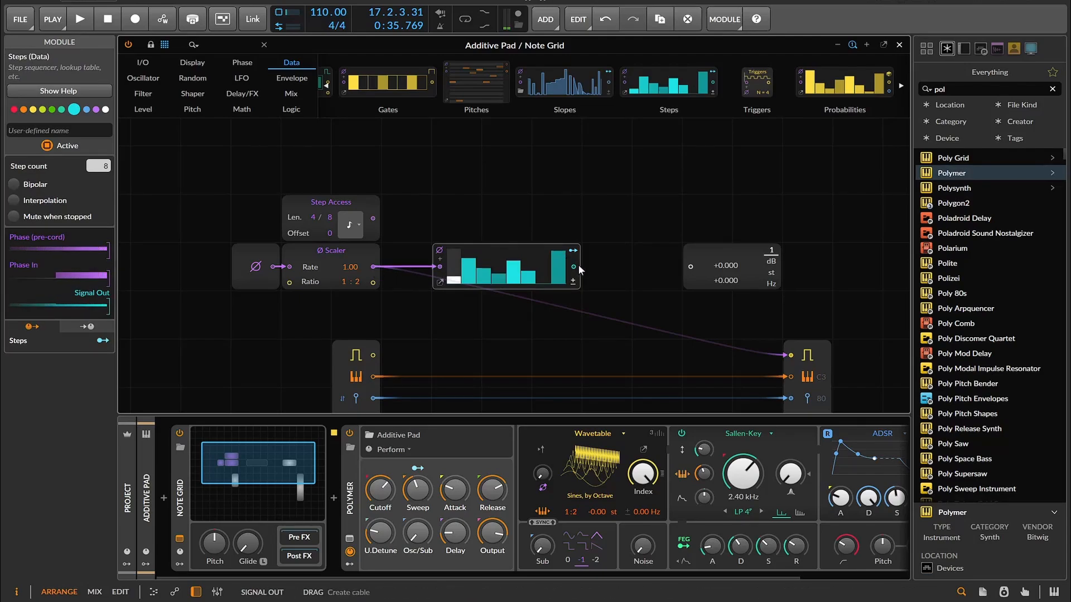
pyautogui.moveTo(576, 266); pyautogui.dragTo(790, 355)
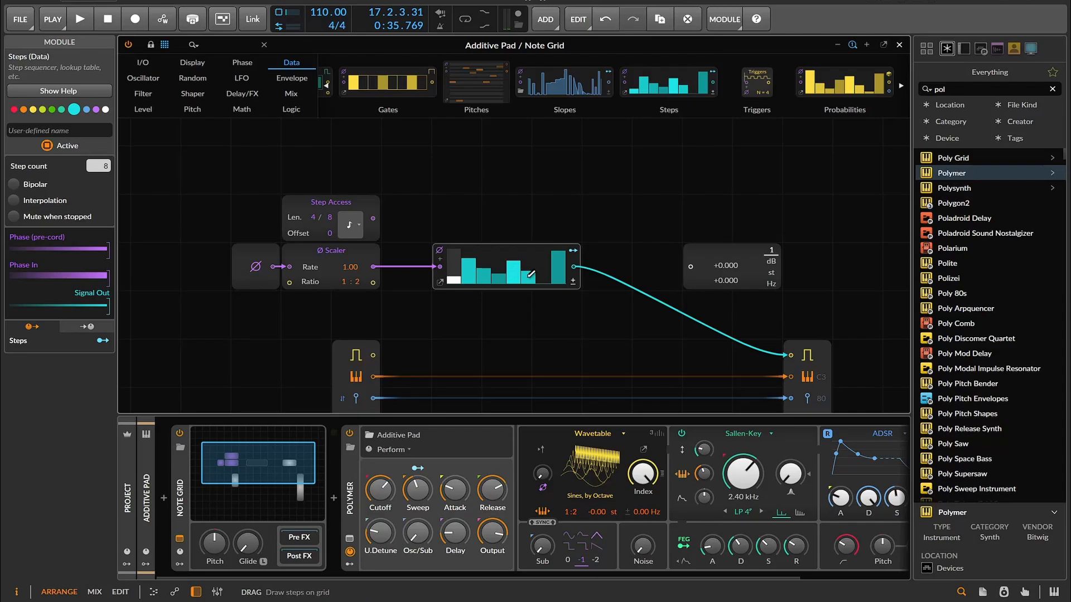
pyautogui.moveTo(538, 267)
pyautogui.mouseDown()
pyautogui.moveTo(546, 252)
pyautogui.moveTo(502, 239)
pyautogui.moveTo(483, 283)
pyautogui.moveTo(427, 301)
pyautogui.mouseUp()
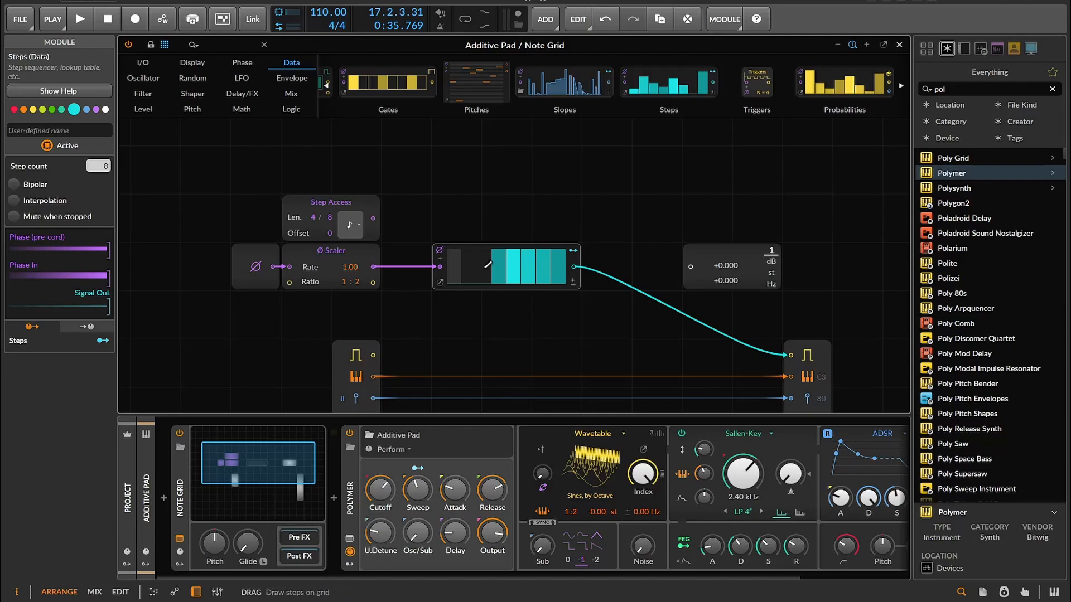
pyautogui.moveTo(433, 212); pyautogui.dragTo(582, 323)
pyautogui.press('Delete')
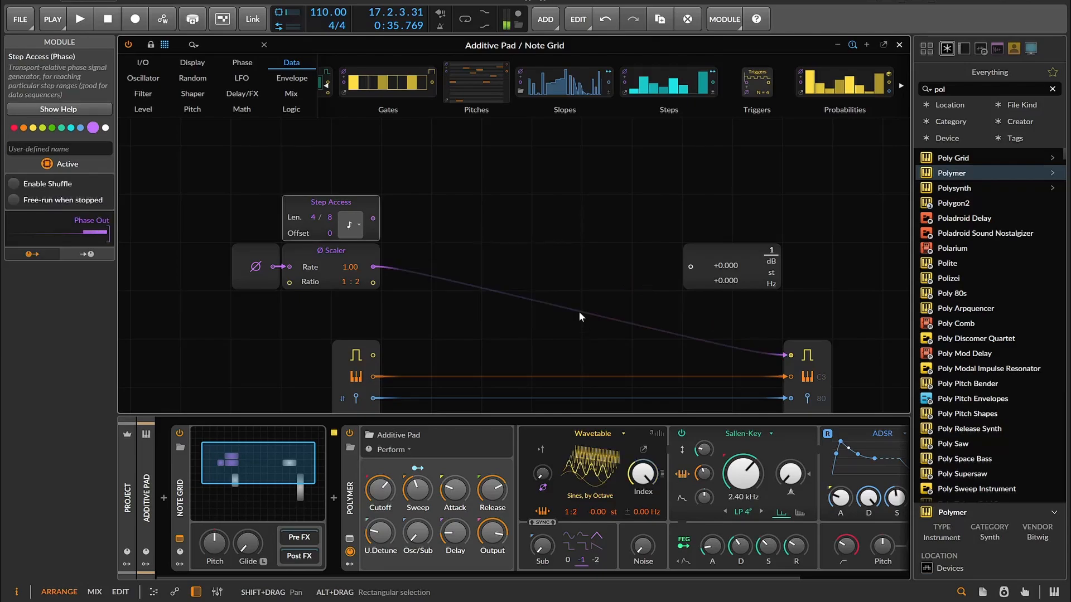
# Step: Place a Slopes module directly after the Ø Scaler and wire its output to Note Out's gate input
pyautogui.moveTo(536, 84); pyautogui.dragTo(396, 274)
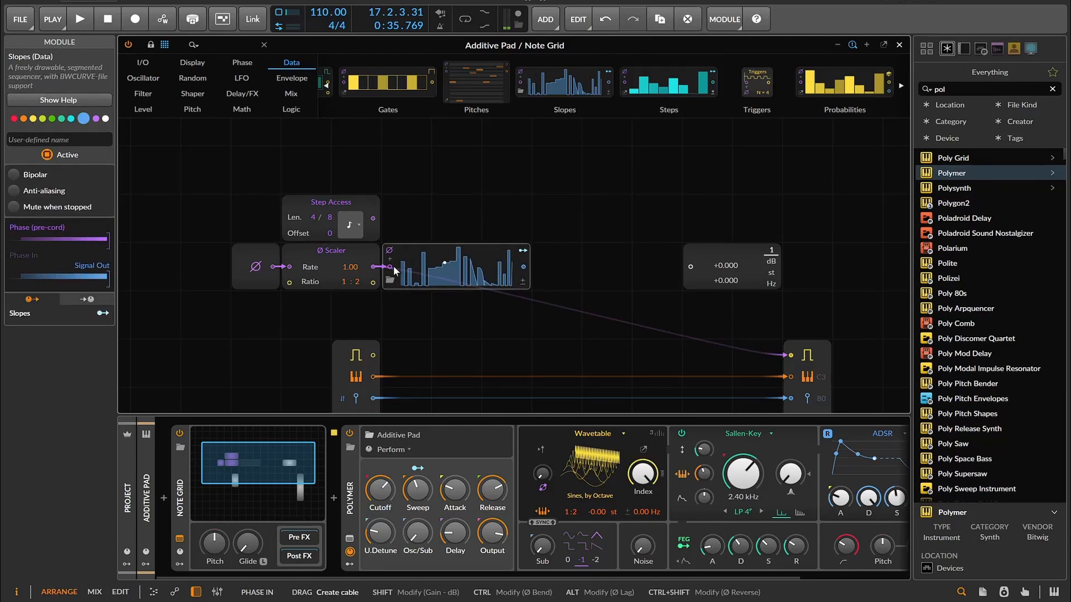
pyautogui.moveTo(523, 267); pyautogui.dragTo(791, 355)
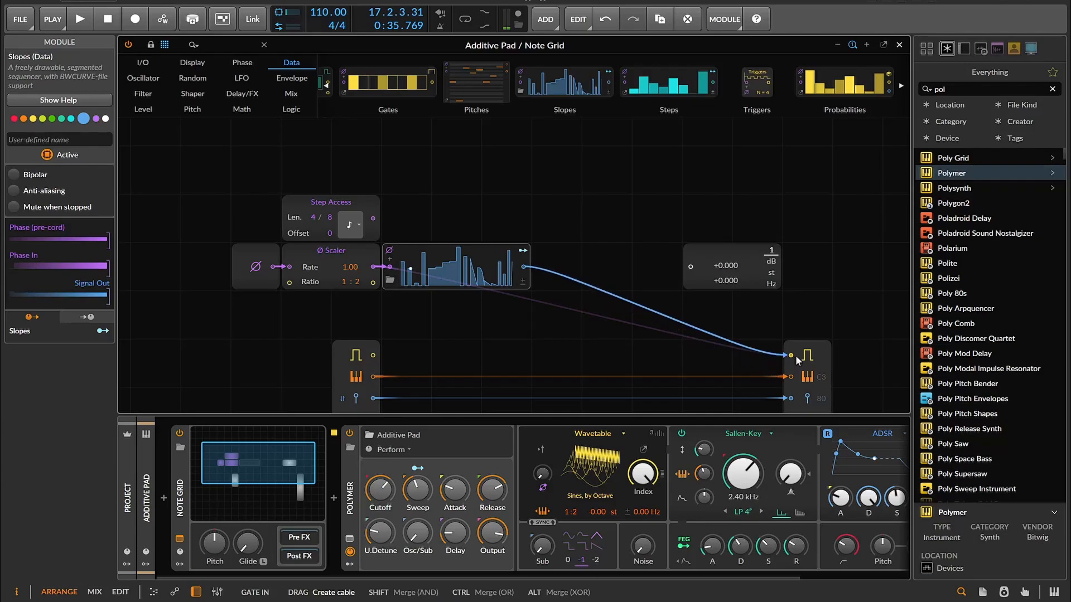
# Step: Redraw the Slopes curve with nine steps at zero followed by seven rising stair steps up to about 90 %
pyautogui.click(440, 260)
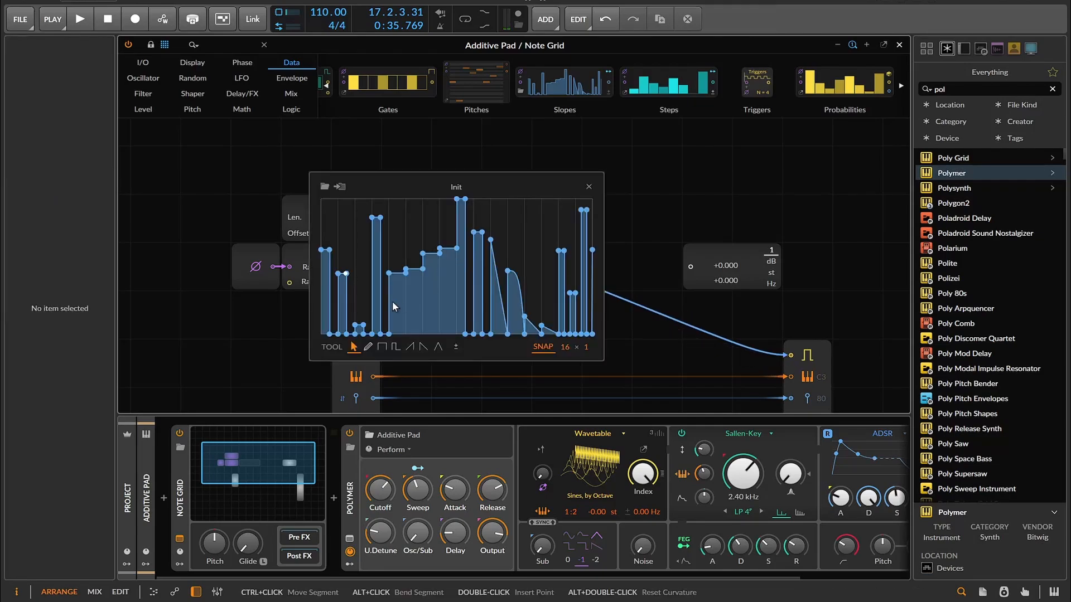
pyautogui.click(382, 346)
pyautogui.moveTo(357, 298)
pyautogui.mouseDown()
pyautogui.moveTo(301, 296)
pyautogui.moveTo(404, 296)
pyautogui.moveTo(397, 307)
pyautogui.moveTo(302, 322)
pyautogui.moveTo(377, 333)
pyautogui.moveTo(415, 315)
pyautogui.moveTo(443, 276)
pyautogui.moveTo(582, 207)
pyautogui.moveTo(357, 334)
pyautogui.mouseUp()
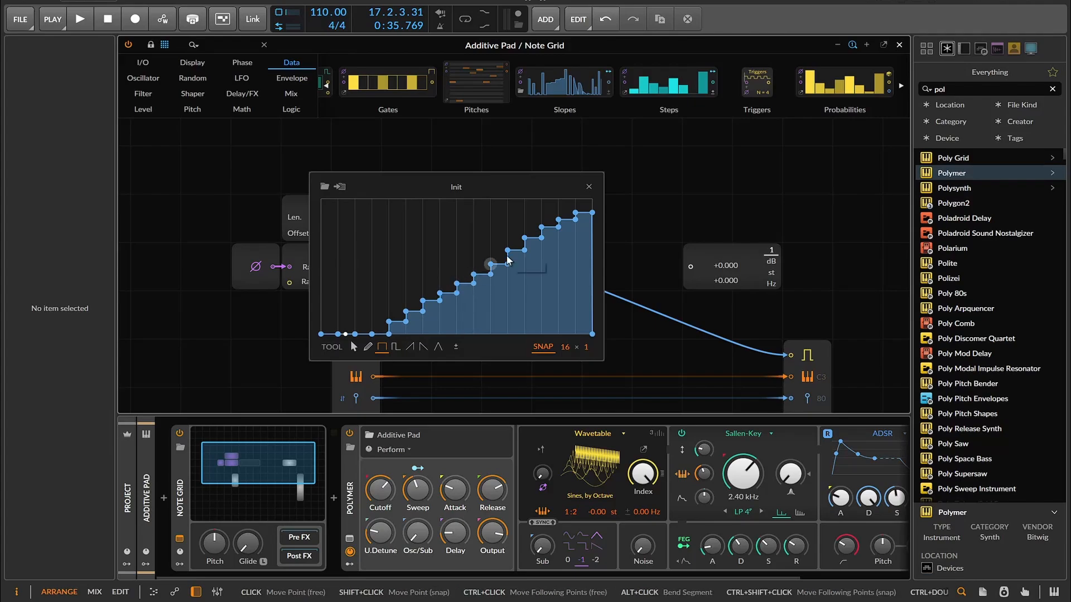
pyautogui.click(456, 288)
pyautogui.moveTo(456, 289)
pyautogui.mouseDown()
pyautogui.moveTo(439, 310)
pyautogui.moveTo(397, 285)
pyautogui.moveTo(432, 316)
pyautogui.moveTo(413, 326)
pyautogui.moveTo(467, 329)
pyautogui.moveTo(363, 334)
pyautogui.mouseUp()
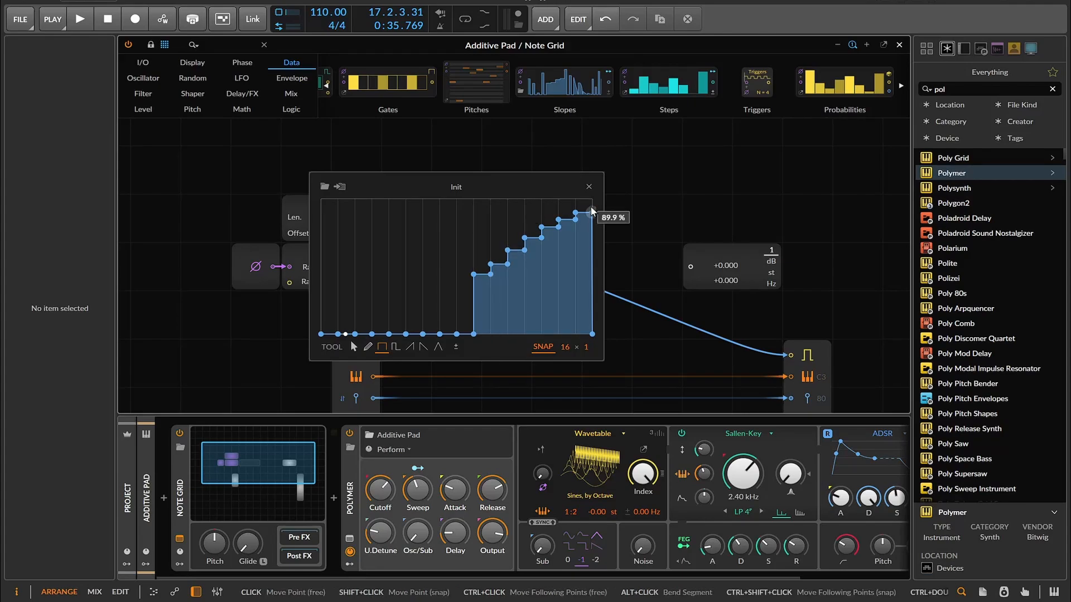
pyautogui.click(588, 186)
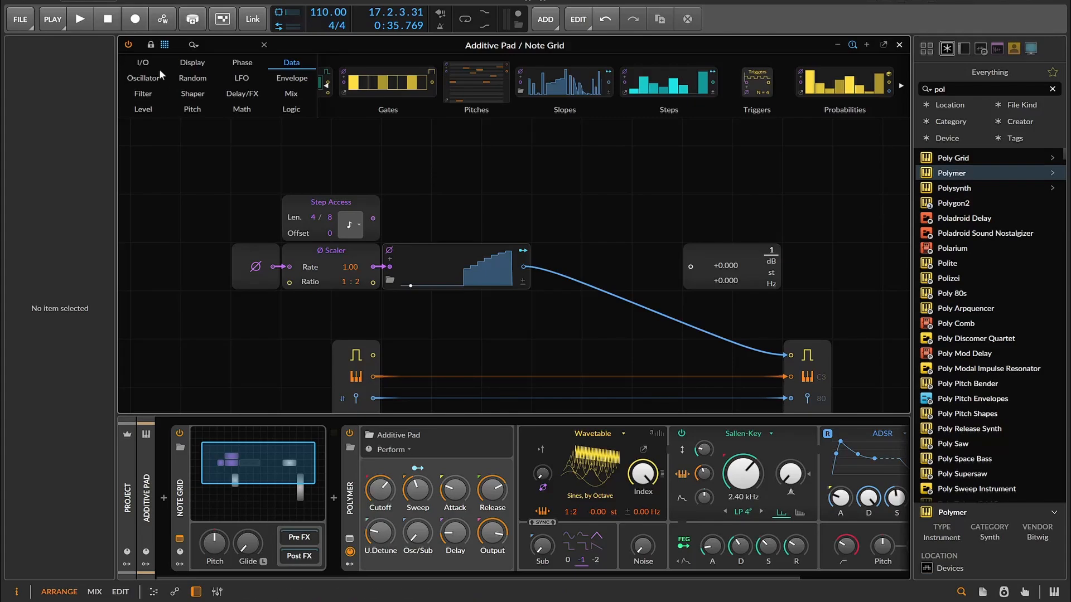
# Step: Start playback and change the Ø Scaler's ratio to 1:10, 1:17 and finally 1:20
pyautogui.press('space')
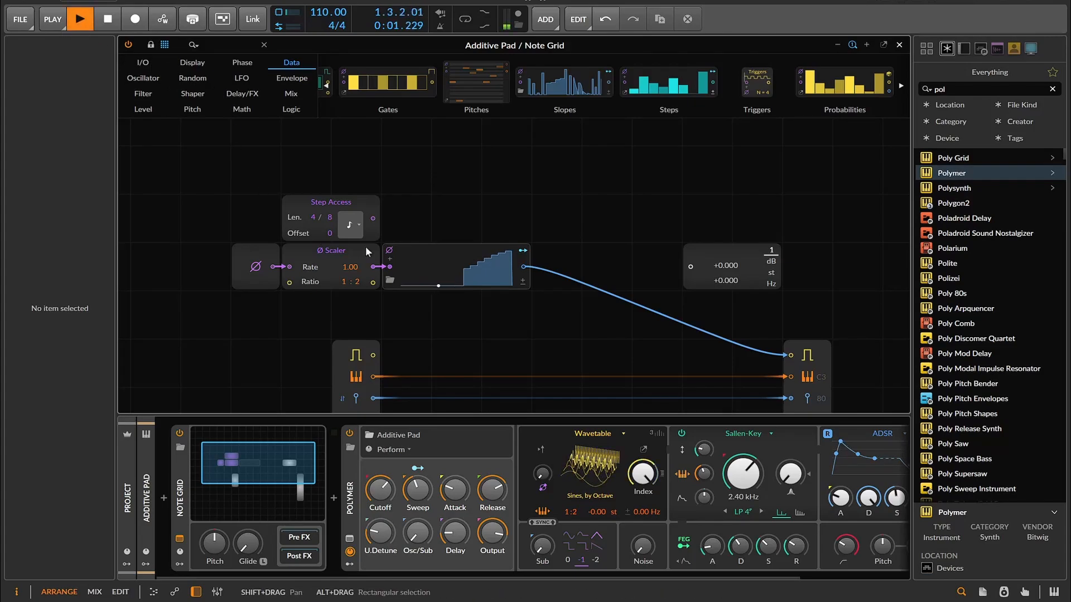
pyautogui.moveTo(363, 278); pyautogui.dragTo(363, 233)
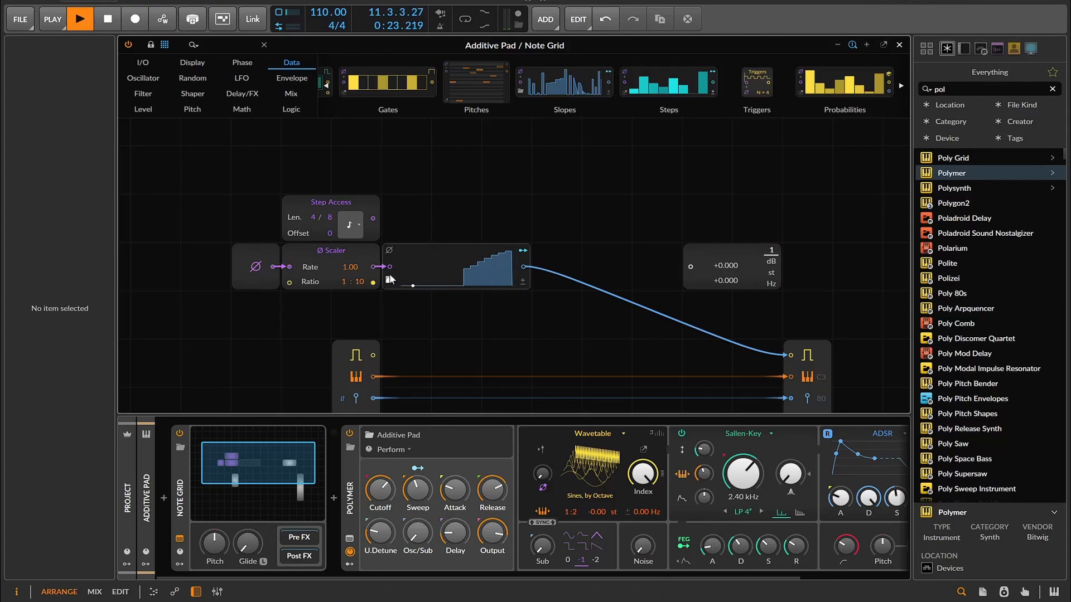
pyautogui.moveTo(368, 283); pyautogui.dragTo(365, 284)
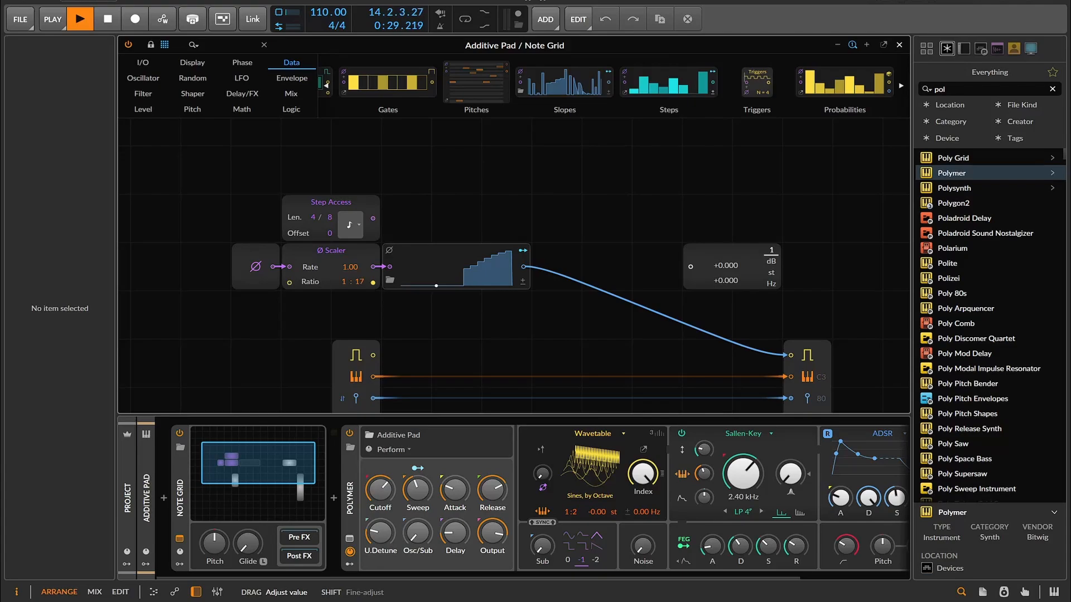
pyautogui.moveTo(365, 283); pyautogui.dragTo(361, 283)
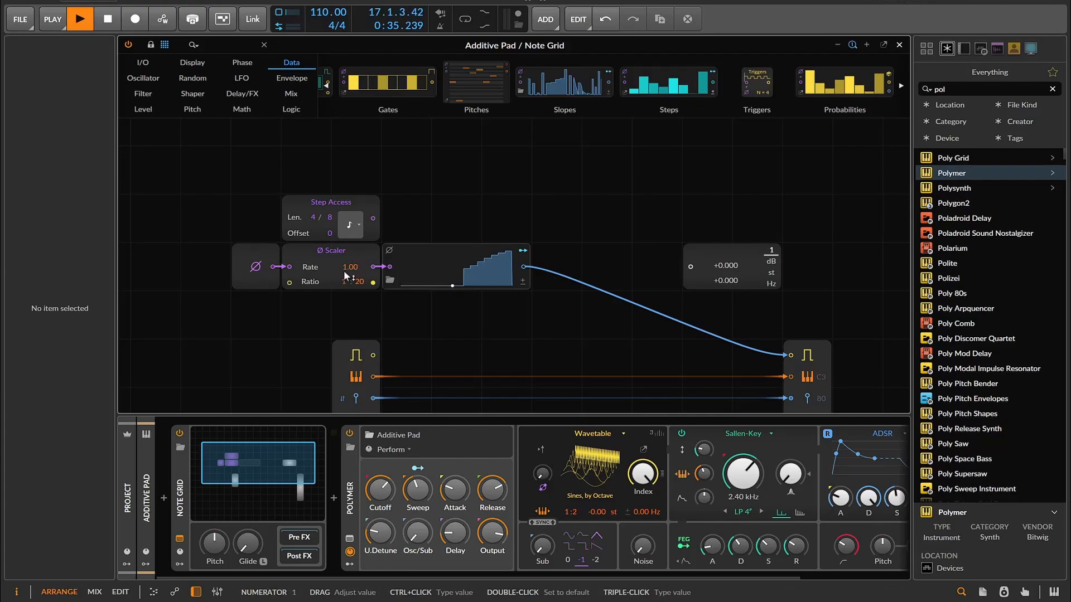
pyautogui.moveTo(344, 270); pyautogui.dragTo(343, 274)
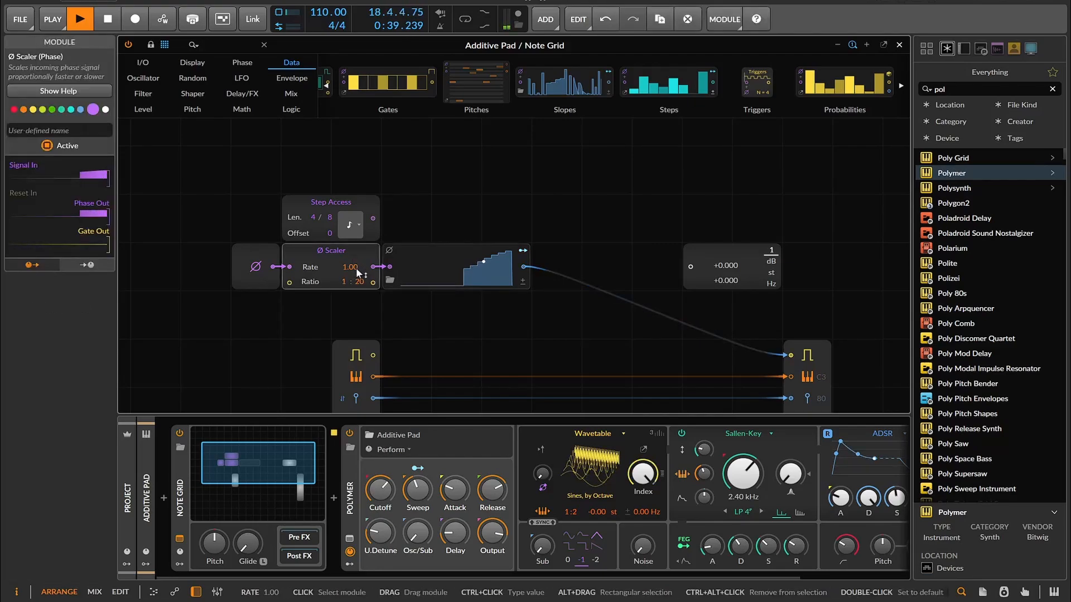
# Step: Set the Ø Scaler's rate to 0.50 and change its ratio to 1:10 and finally 1:8
pyautogui.doubleClick(353, 268)
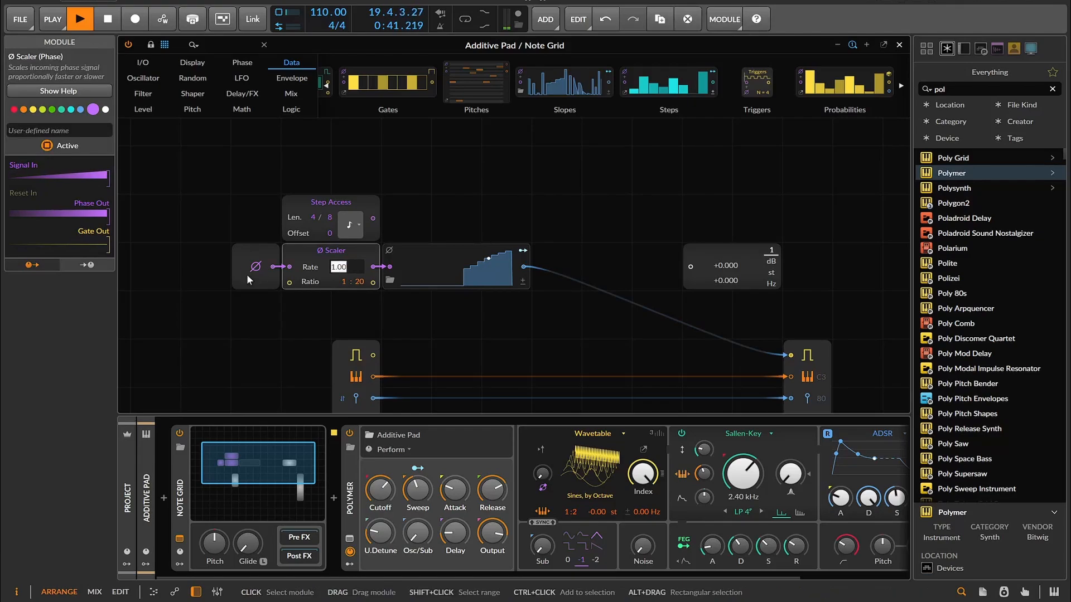
pyautogui.write('0.5')
pyautogui.press('Return')
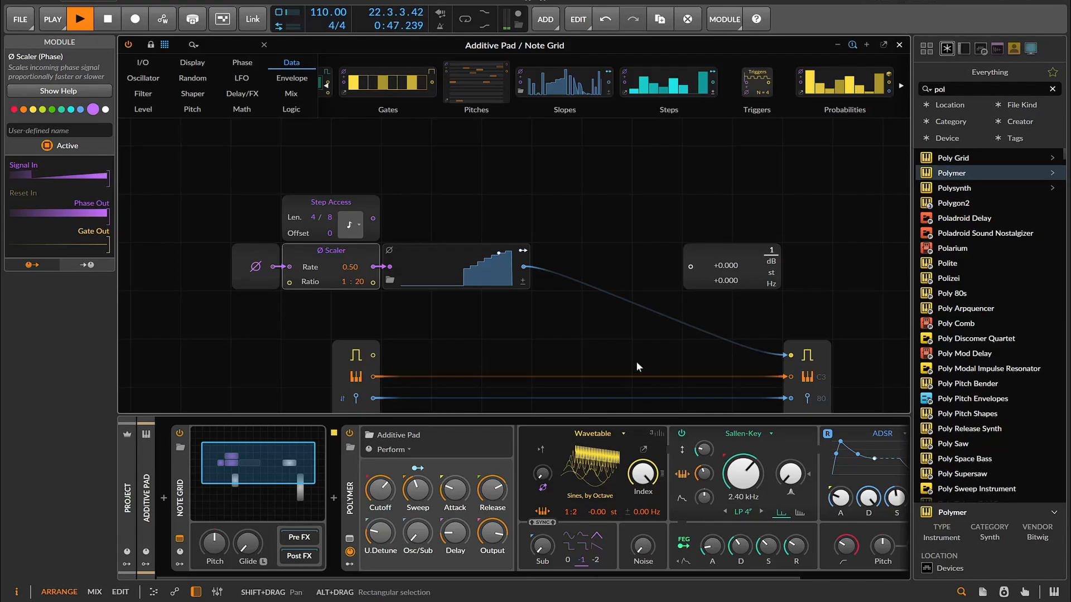
pyautogui.scroll(-3, 634, 358)
pyautogui.scroll(2, 631, 350)
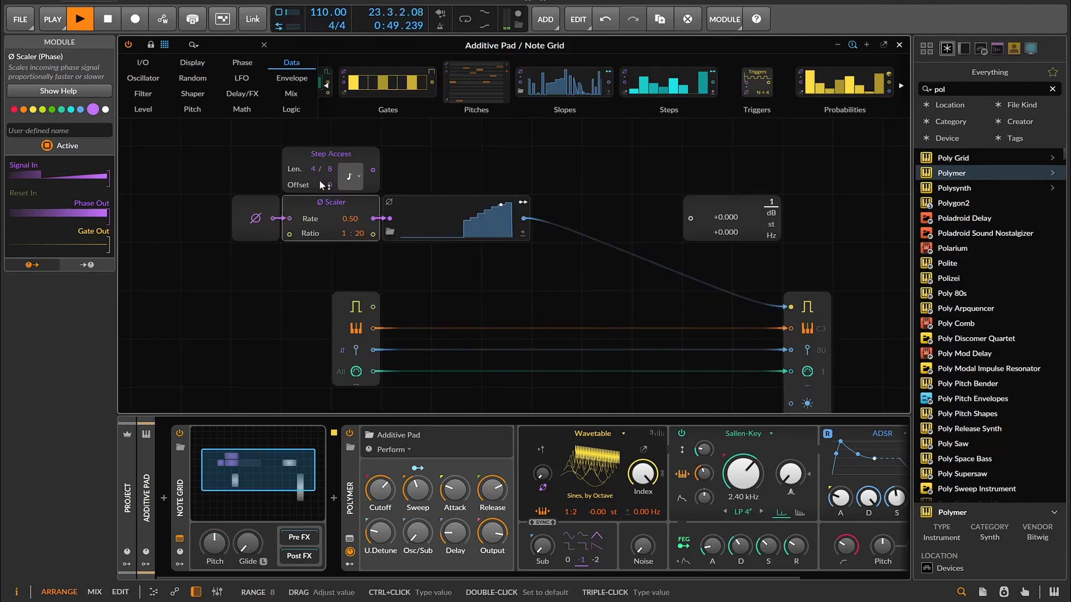
pyautogui.moveTo(351, 233); pyautogui.dragTo(352, 237)
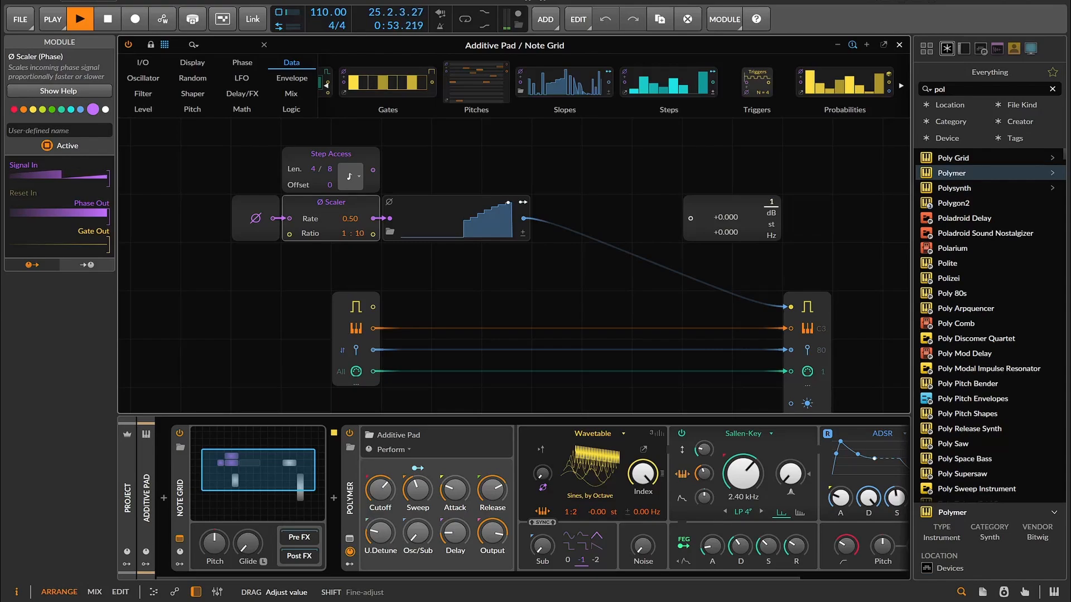
pyautogui.moveTo(356, 235); pyautogui.dragTo(356, 235)
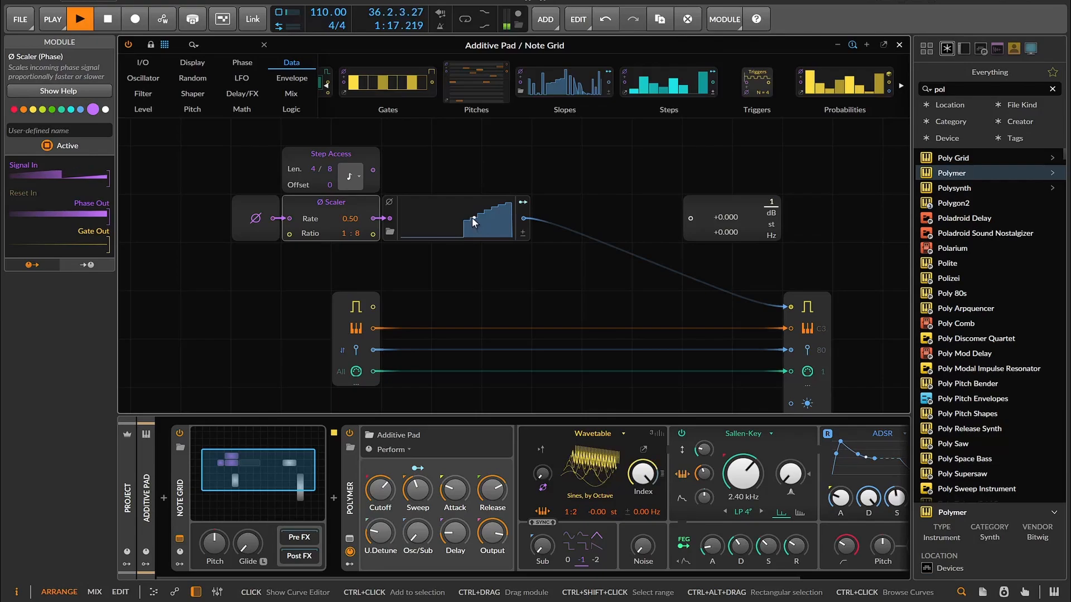
# Step: Flatten the last seven steps of the Slopes curve into a level plateau at roughly half height
pyautogui.click(473, 220)
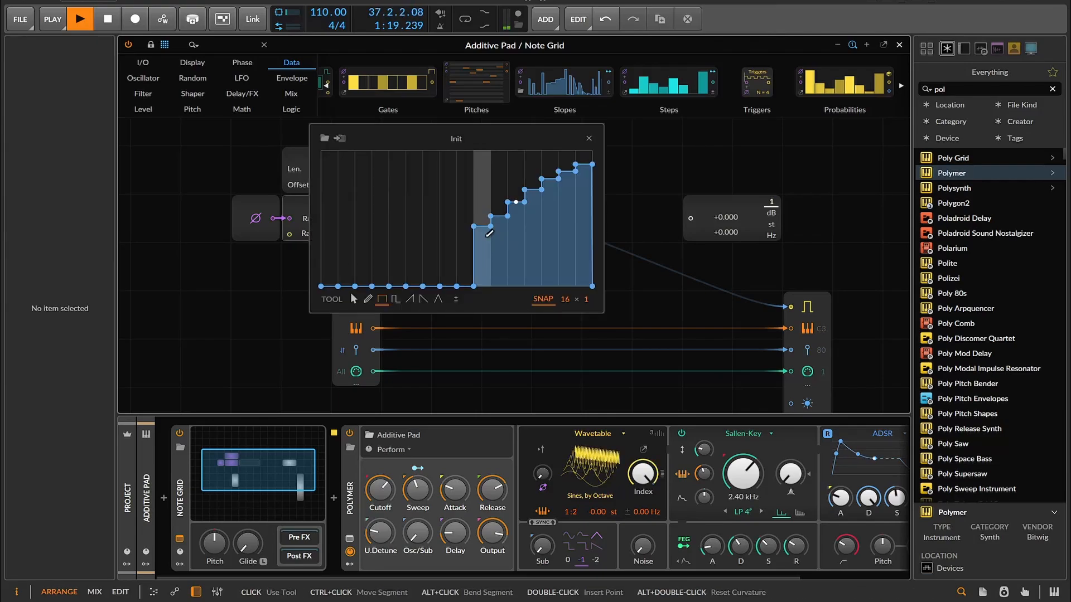
pyautogui.moveTo(473, 226); pyautogui.dragTo(475, 216)
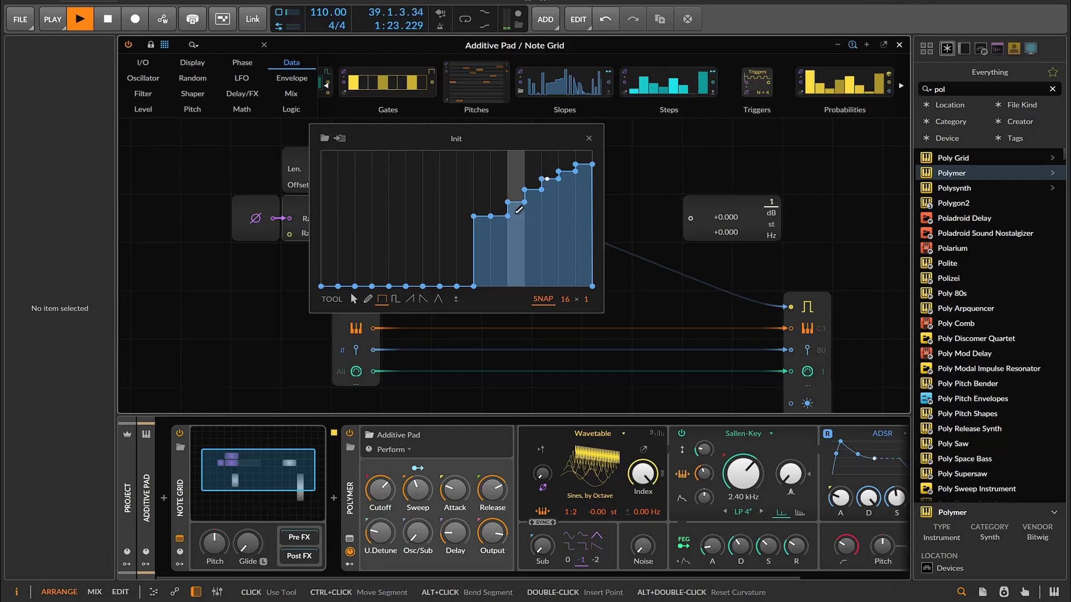
pyautogui.moveTo(516, 214); pyautogui.dragTo(594, 218)
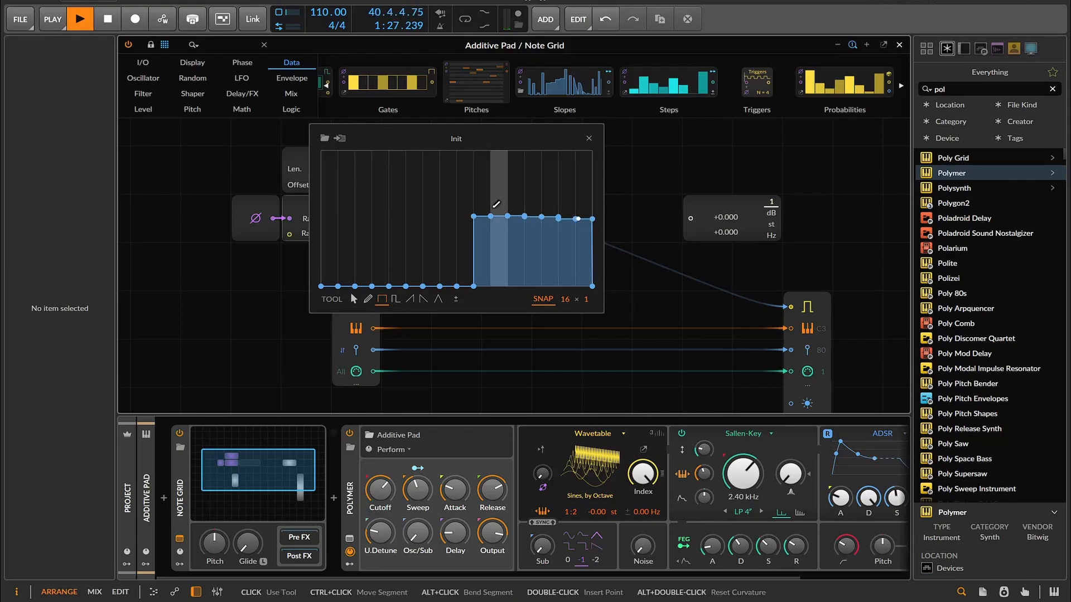
pyautogui.moveTo(493, 208)
pyautogui.mouseDown()
pyautogui.moveTo(483, 208)
pyautogui.moveTo(508, 208)
pyautogui.mouseUp()
pyautogui.moveTo(554, 203)
pyautogui.mouseDown()
pyautogui.moveTo(594, 207)
pyautogui.moveTo(621, 166)
pyautogui.mouseUp()
pyautogui.click(592, 138)
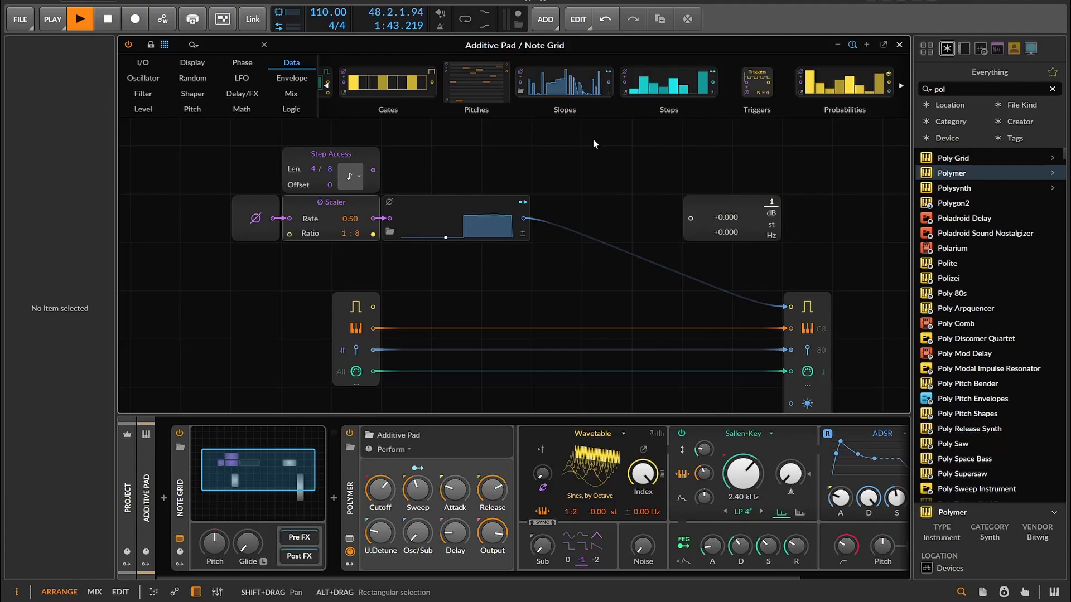
# Step: Place a Merge module directly after Slopes and wire its output to Note Out's gate input
pyautogui.scroll(2, 327, 182)
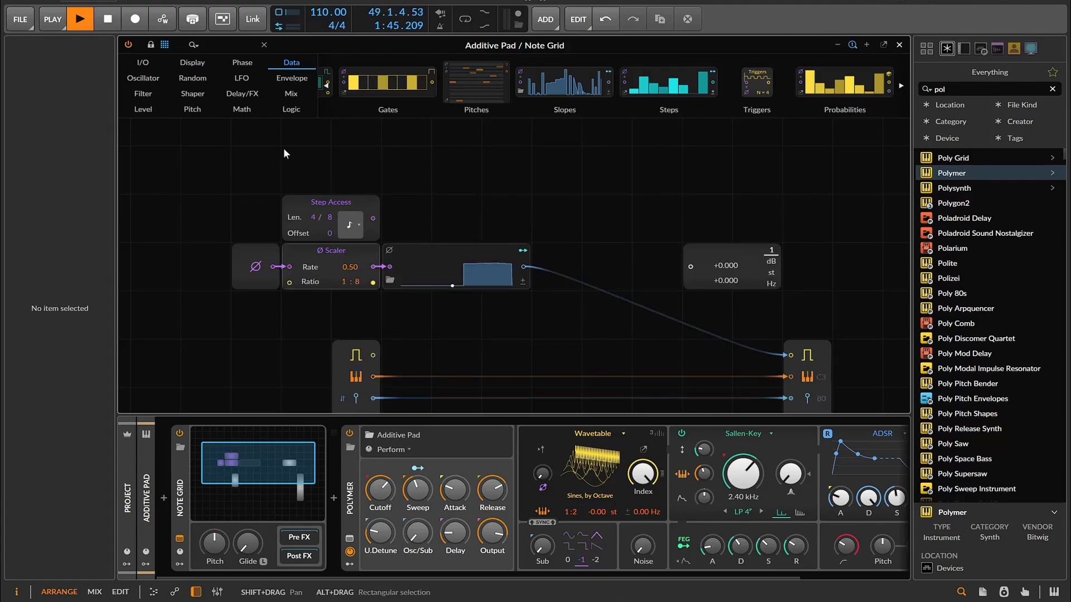
pyautogui.click(291, 93)
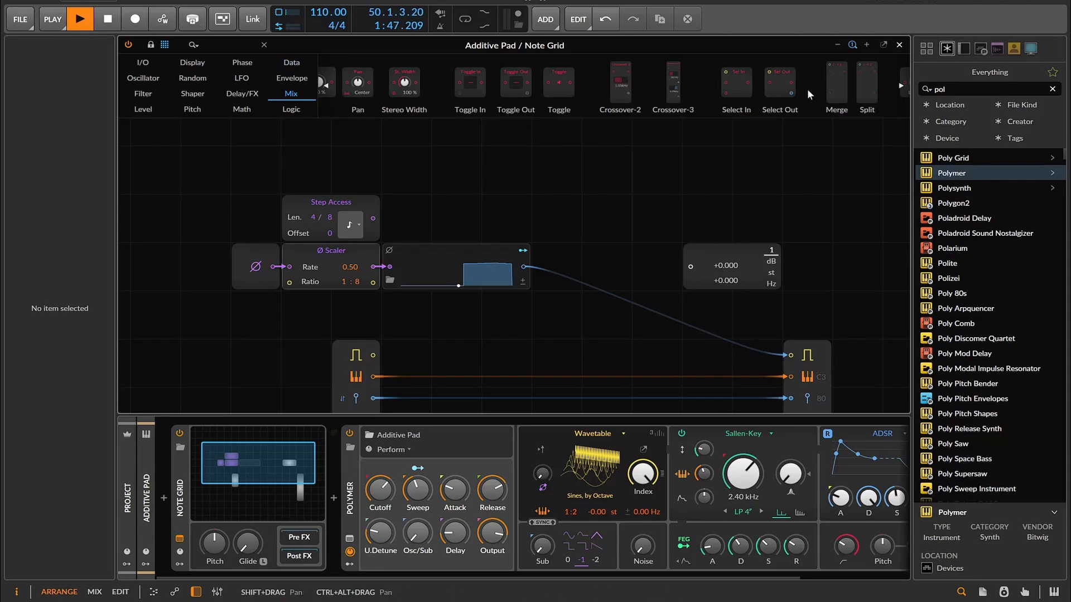
pyautogui.moveTo(836, 83); pyautogui.dragTo(791, 356)
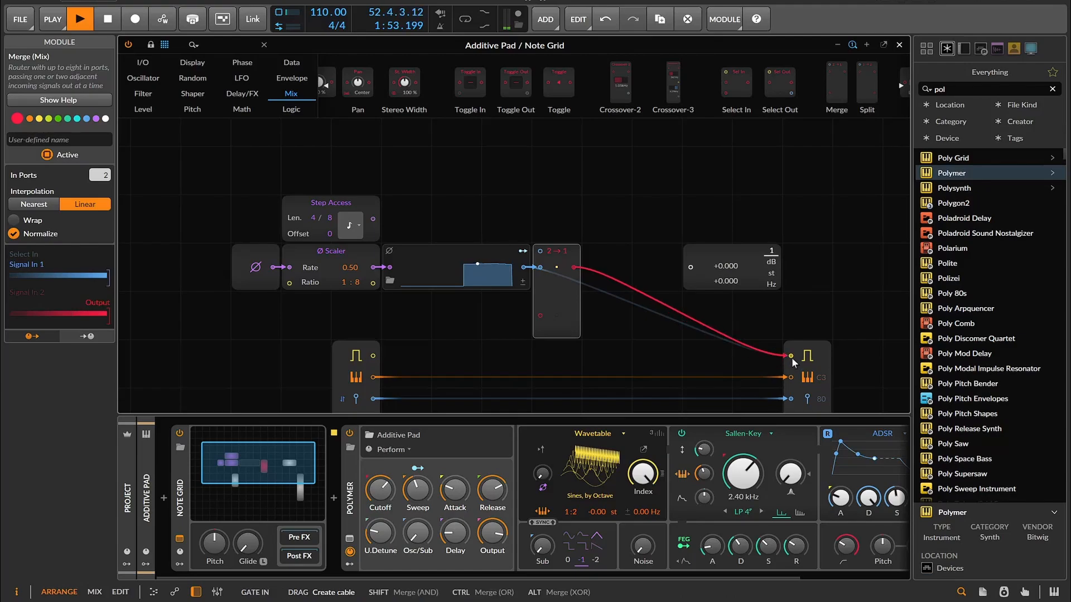
pyautogui.scroll(2, 423, 126)
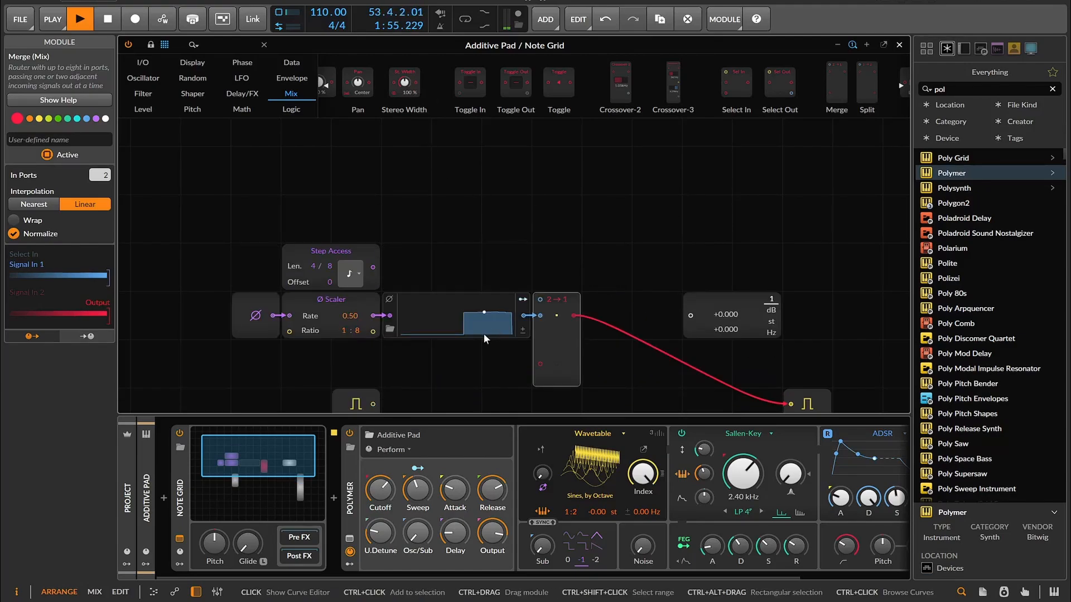
# Step: Duplicate the Phase In, Ø Scaler and Slopes chain below the original and wire the copy's output to Merge's second signal input
pyautogui.scroll(-2, 483, 333)
pyautogui.moveTo(193, 240); pyautogui.dragTo(506, 291)
pyautogui.moveTo(190, 278); pyautogui.dragTo(425, 292)
pyautogui.rightClick(403, 282)
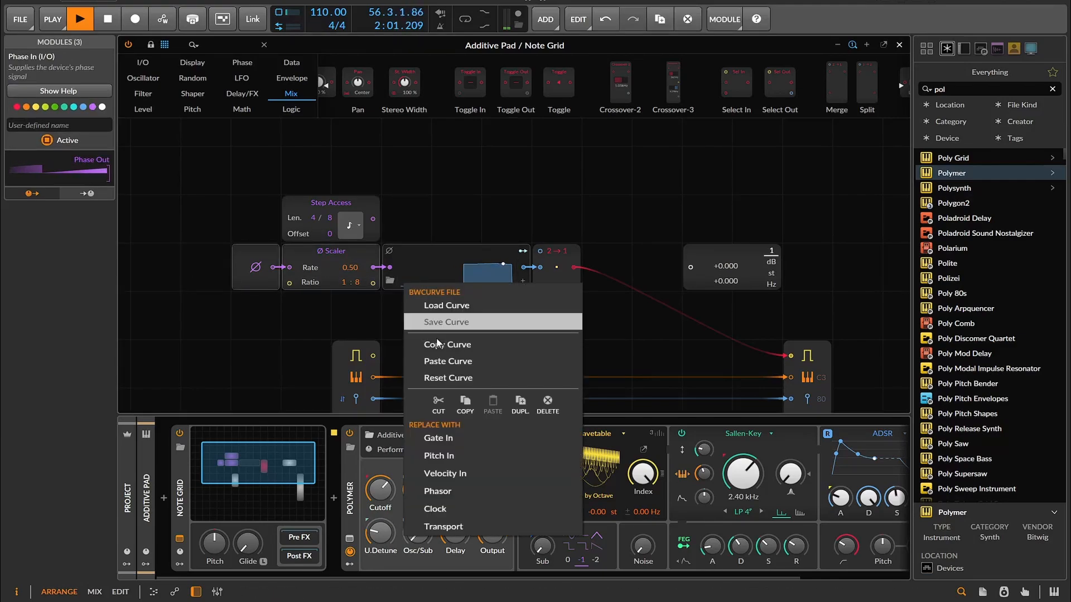
pyautogui.click(520, 402)
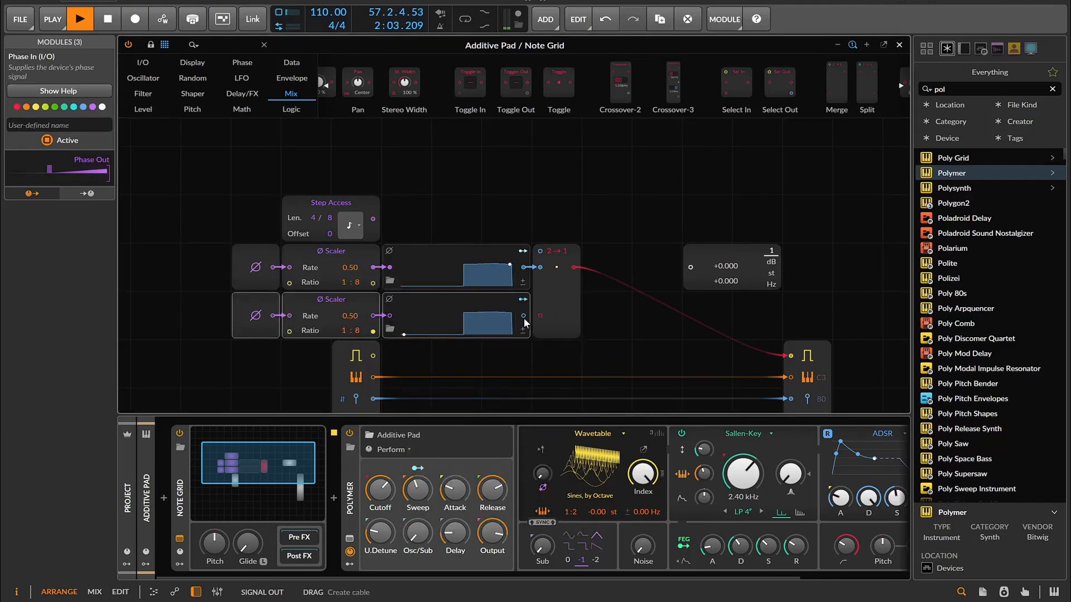
pyautogui.moveTo(524, 316); pyautogui.dragTo(541, 316)
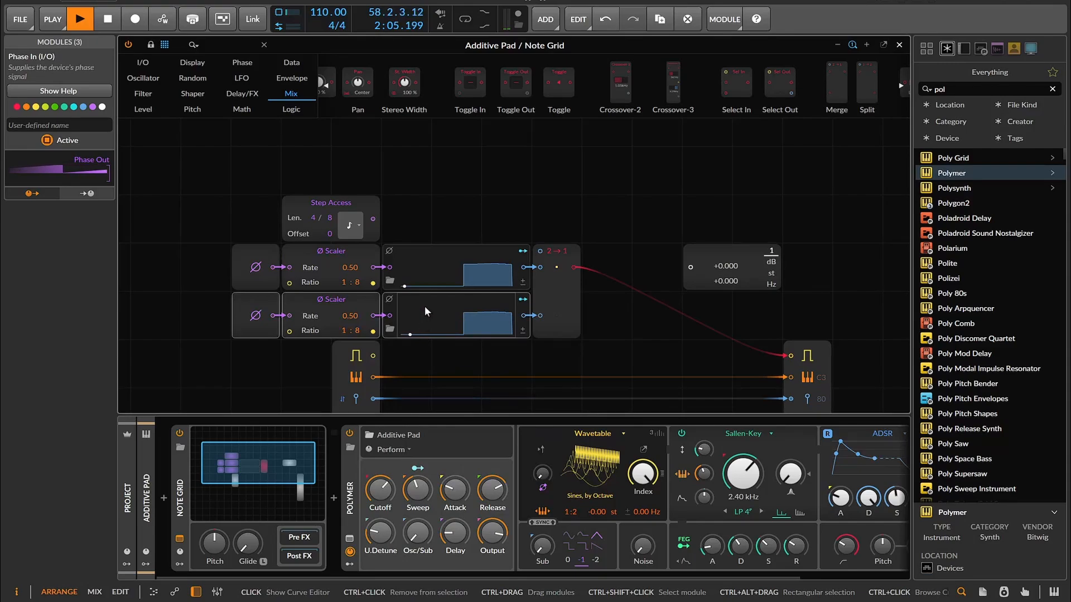
# Step: Redraw the duplicated Slopes curve with seven steps at about 85 %, a half-height eighth step, and zeros at steps 9, 12 and 13
pyautogui.click(425, 313)
pyautogui.click(428, 324)
pyautogui.moveTo(360, 344)
pyautogui.mouseDown()
pyautogui.moveTo(358, 317)
pyautogui.moveTo(394, 331)
pyautogui.moveTo(397, 291)
pyautogui.mouseUp()
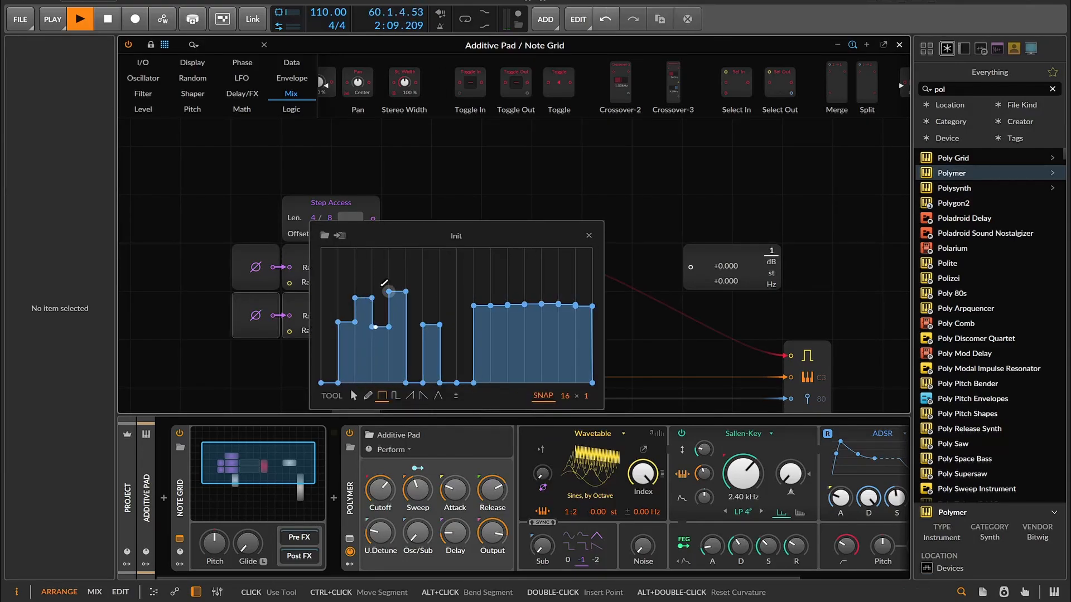
pyautogui.moveTo(329, 287)
pyautogui.mouseDown()
pyautogui.moveTo(381, 262)
pyautogui.moveTo(436, 350)
pyautogui.moveTo(367, 301)
pyautogui.moveTo(335, 303)
pyautogui.moveTo(413, 284)
pyautogui.moveTo(433, 268)
pyautogui.moveTo(329, 267)
pyautogui.mouseUp()
pyautogui.click(528, 382)
pyautogui.click(512, 380)
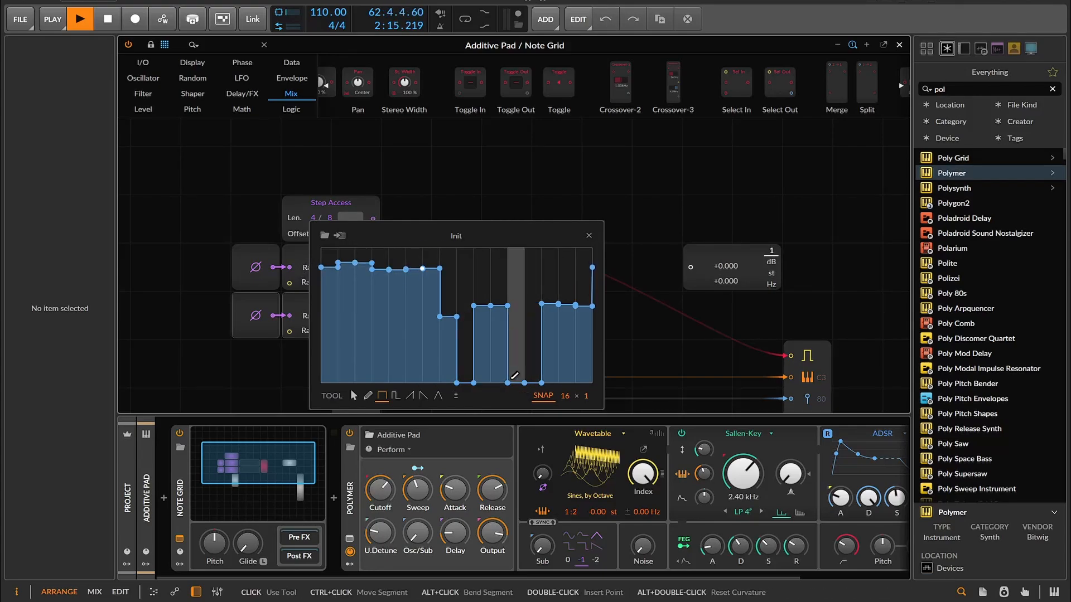
pyautogui.click(588, 236)
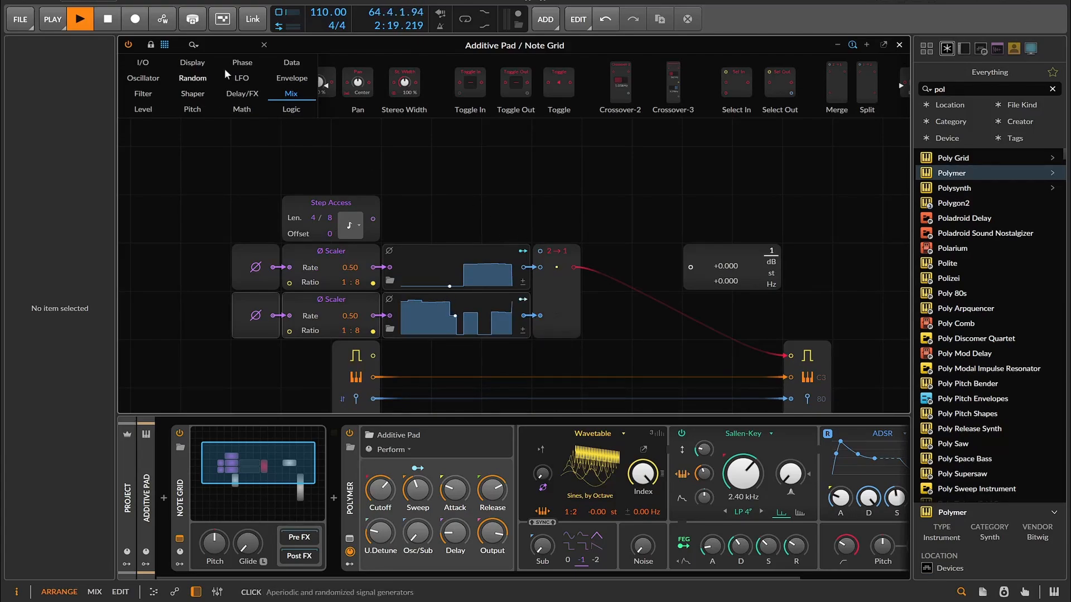
# Step: Place a Gates module above Step Access with a Dice module after it, and wire Dice's output to Merge's select input
pyautogui.click(288, 62)
pyautogui.moveTo(359, 76); pyautogui.dragTo(357, 161)
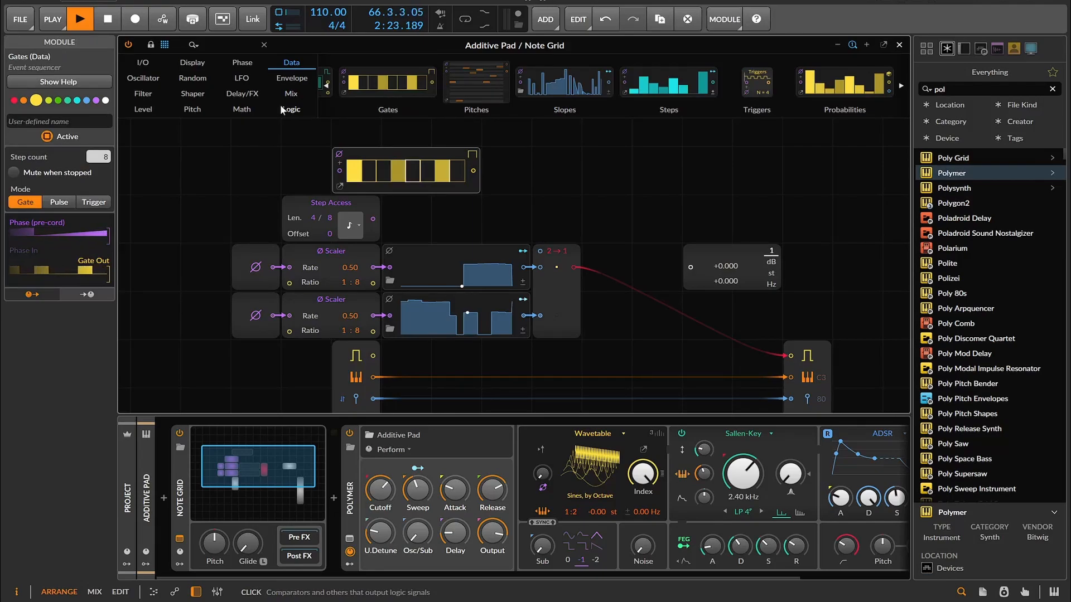
pyautogui.click(214, 79)
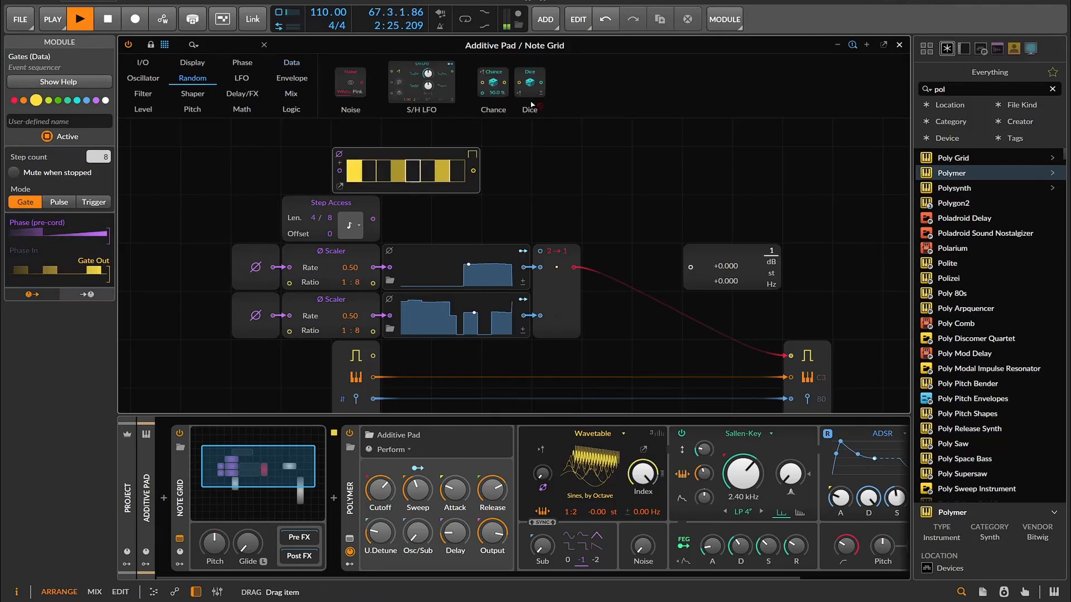
pyautogui.moveTo(530, 84); pyautogui.dragTo(540, 251)
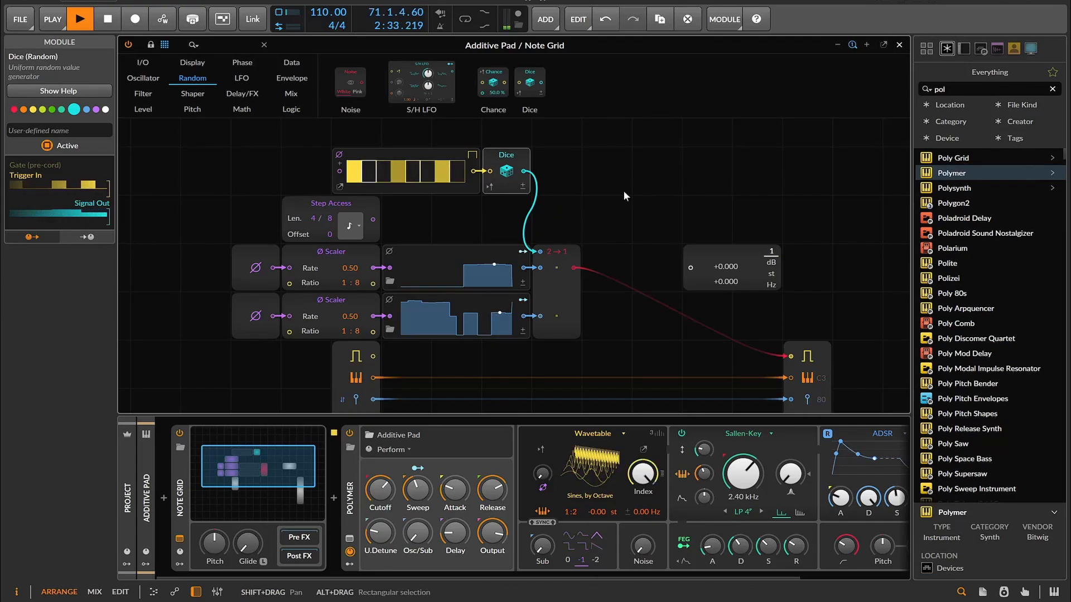
# Step: Duplicate the upper Phase In and Ø Scaler pair, place the copy directly before Gates and set its ratio to 1:2
pyautogui.scroll(2, 243, 156)
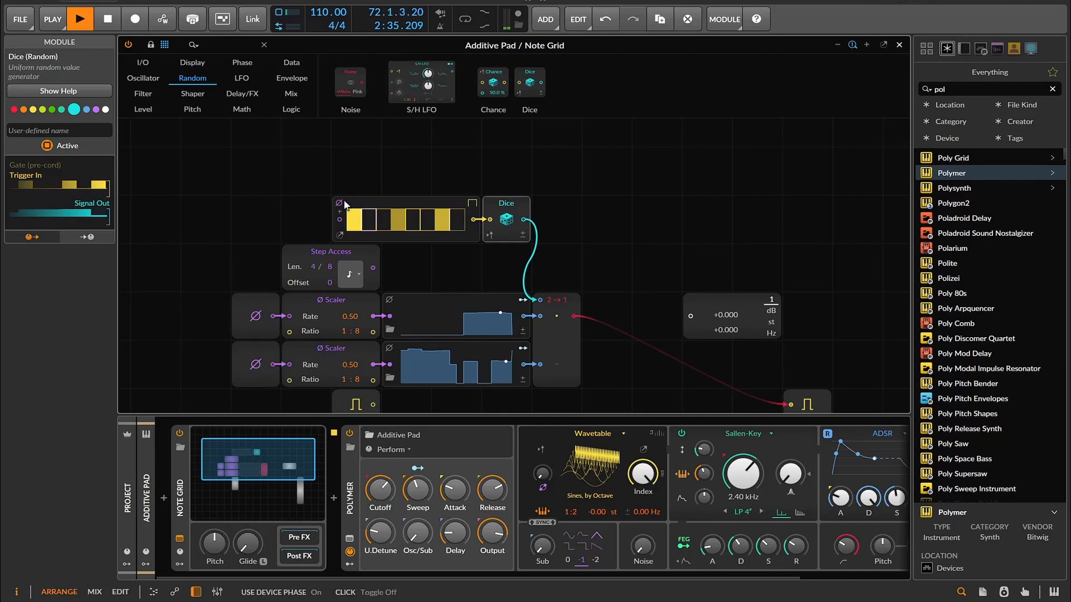
pyautogui.moveTo(224, 299); pyautogui.dragTo(361, 334)
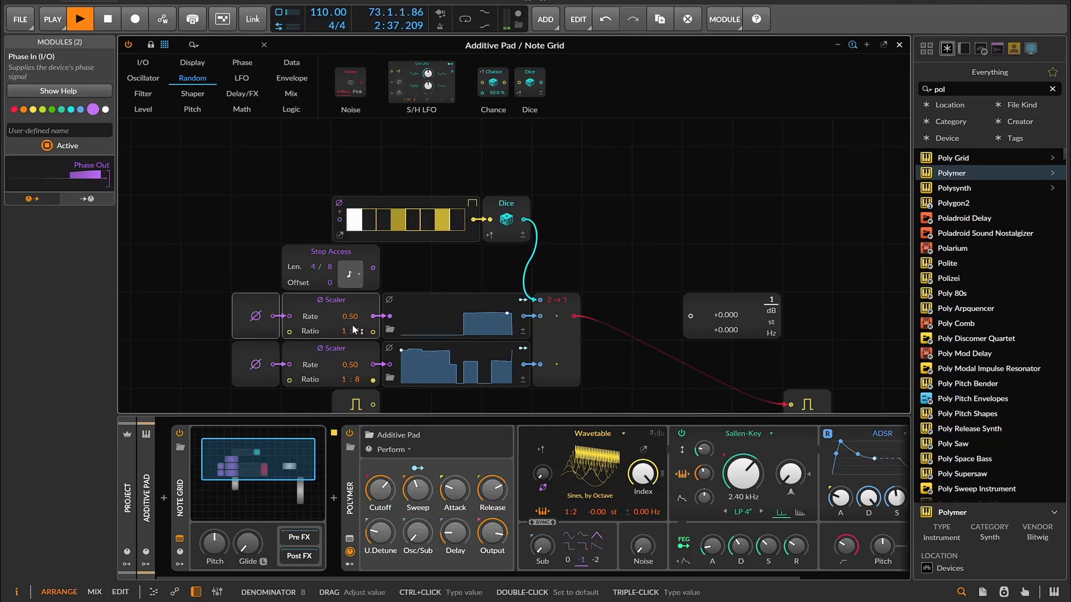
pyautogui.rightClick(329, 319)
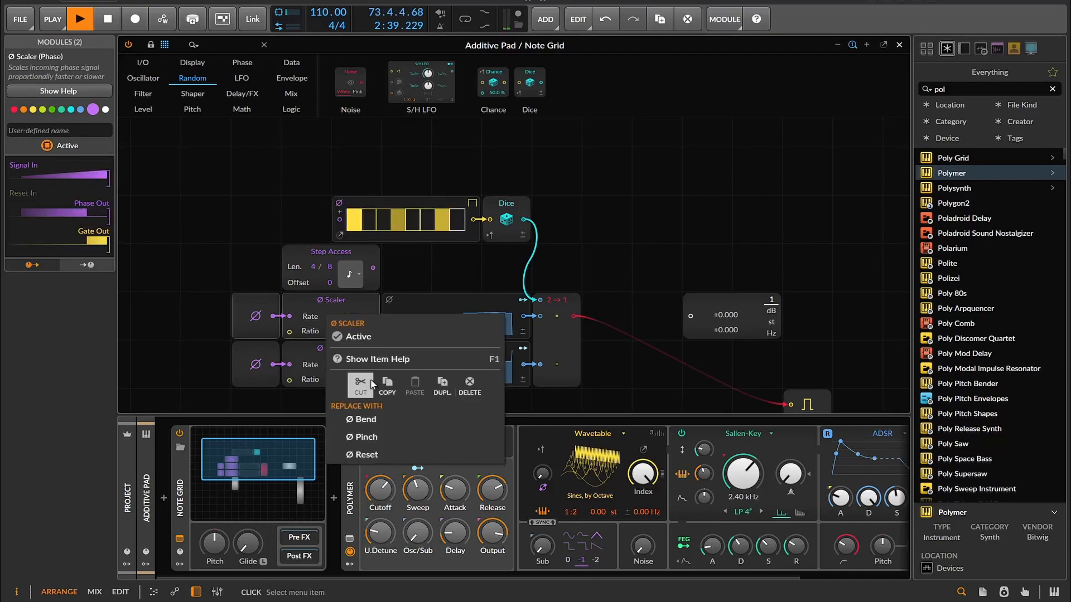
pyautogui.click(440, 383)
pyautogui.rightClick(201, 215)
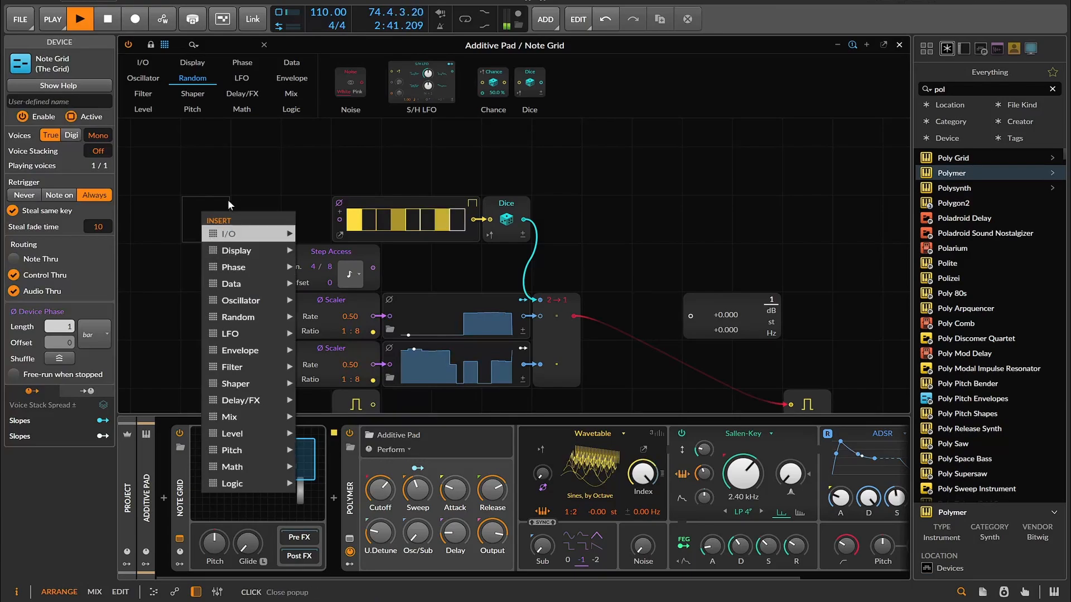
pyautogui.click(206, 206)
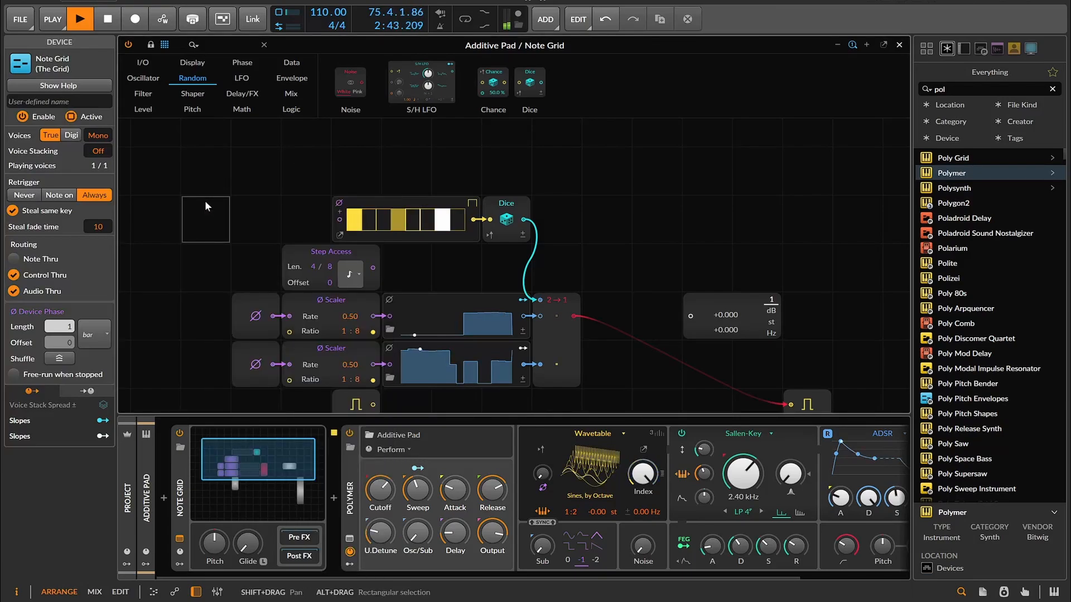
pyautogui.click(206, 201)
pyautogui.moveTo(322, 220)
pyautogui.mouseDown()
pyautogui.moveTo(339, 220)
pyautogui.moveTo(300, 219)
pyautogui.moveTo(317, 226)
pyautogui.mouseUp()
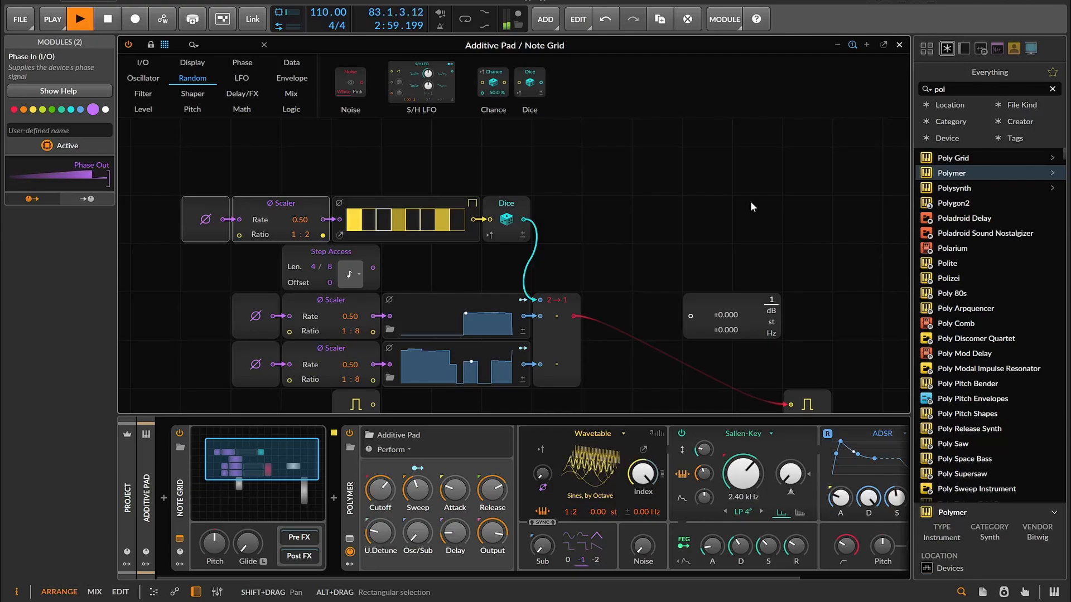
pyautogui.scroll(-3, 751, 201)
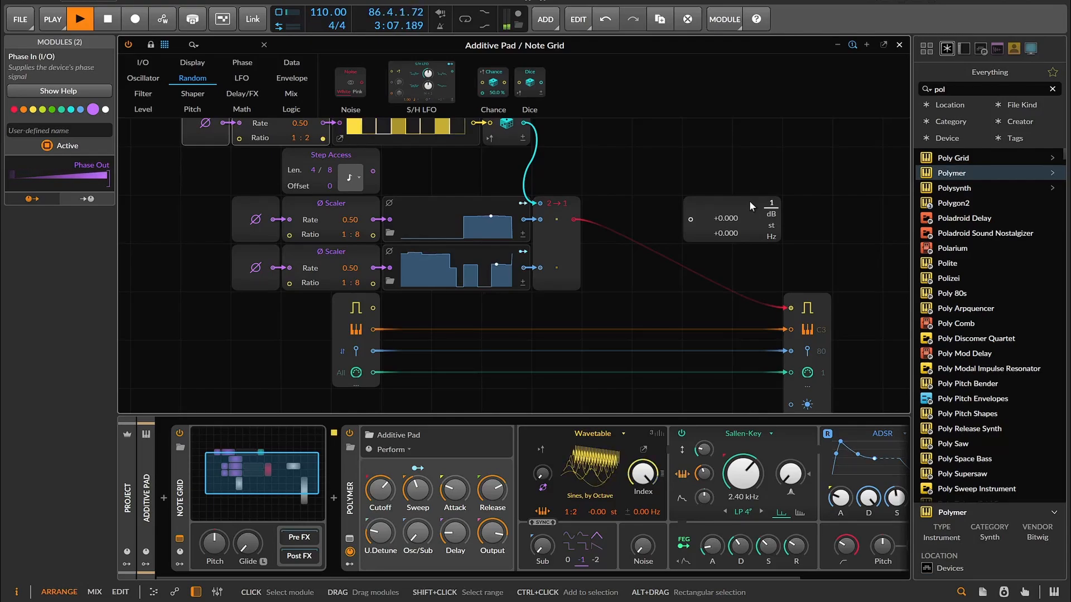
pyautogui.scroll(1, 750, 202)
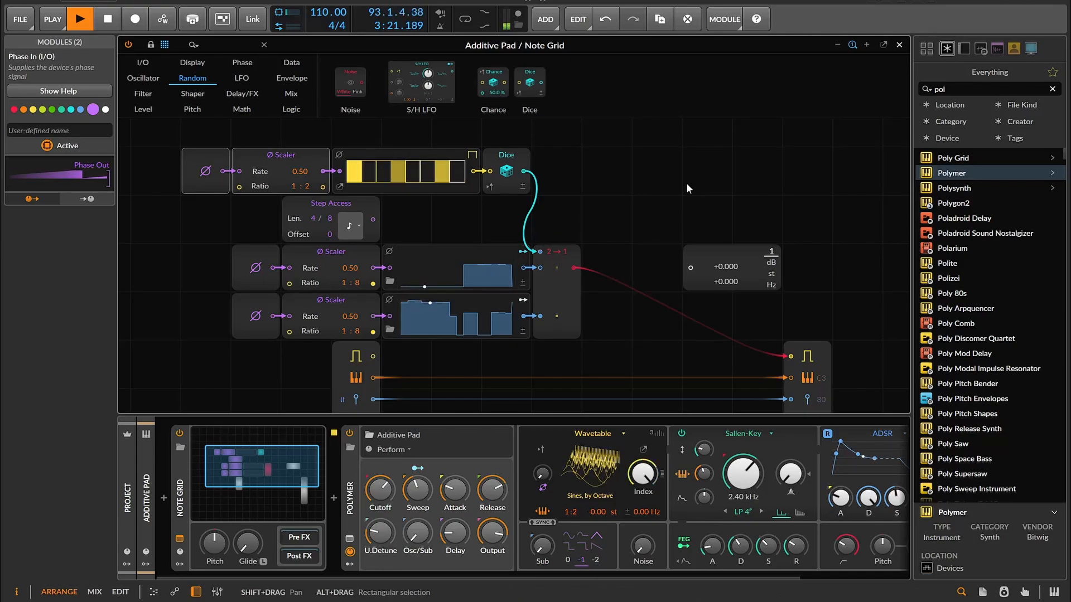
pyautogui.scroll(-3, 685, 183)
pyautogui.scroll(2, 688, 187)
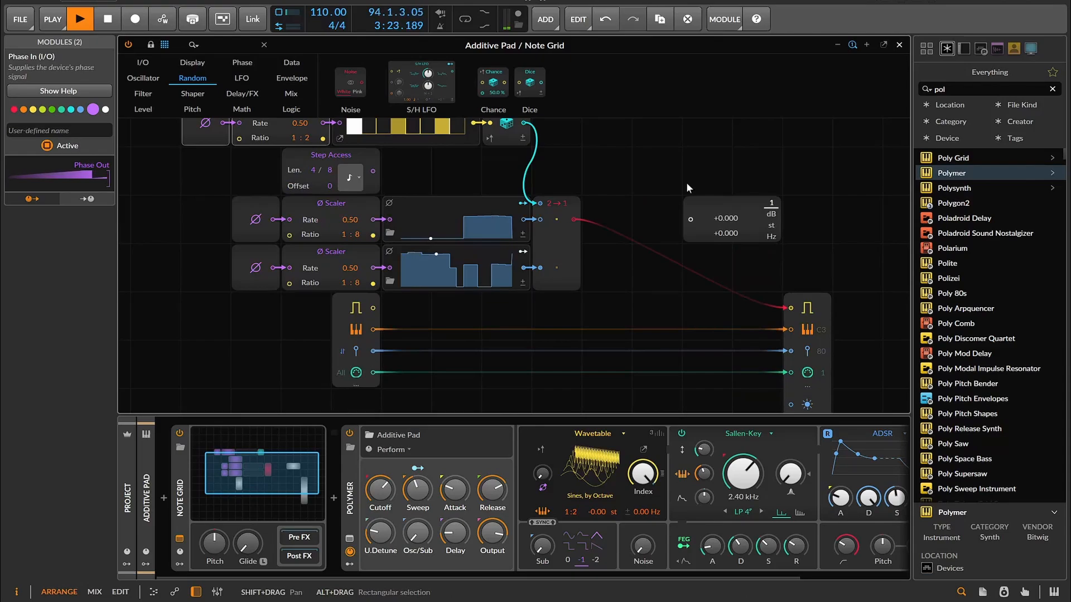
pyautogui.scroll(3, 688, 188)
pyautogui.scroll(-2, 689, 188)
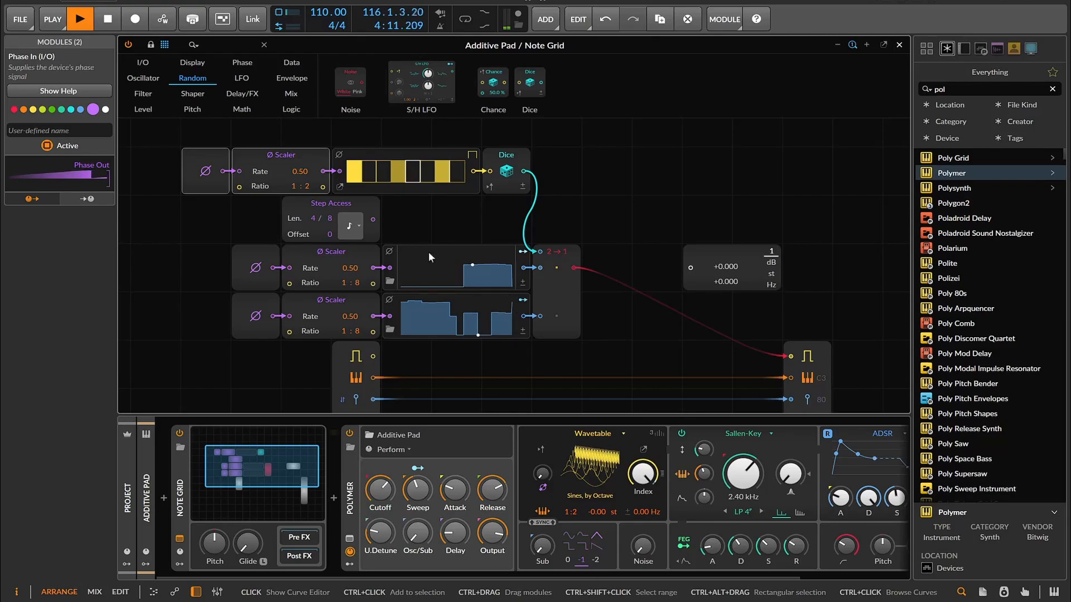
# Step: Insert an AD envelope between Merge and Note Out's gate input and set its decay to 7.21 s
pyautogui.click(207, 263)
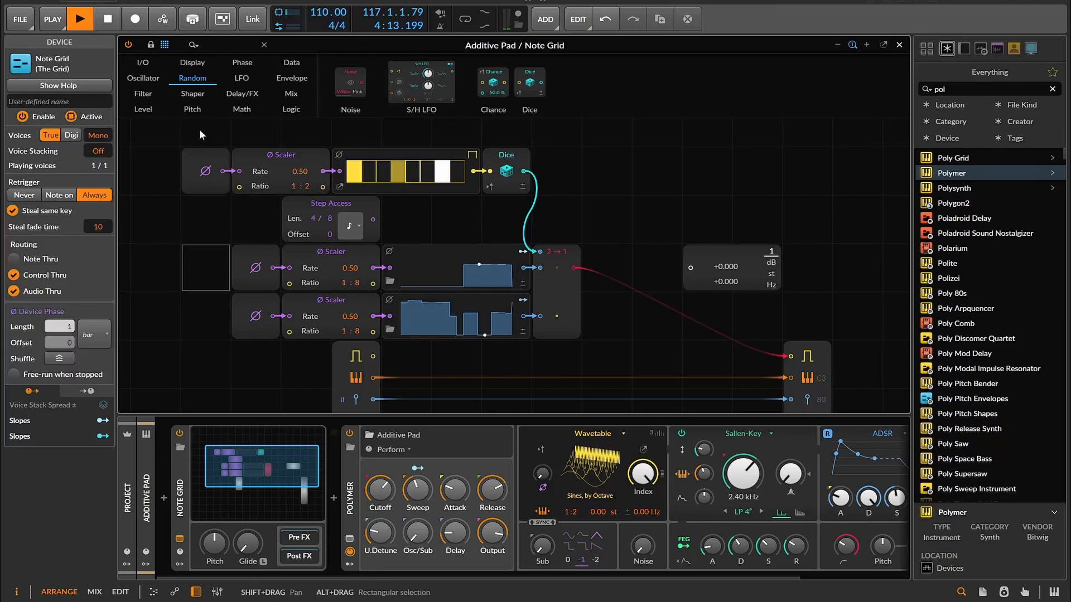
pyautogui.click(296, 78)
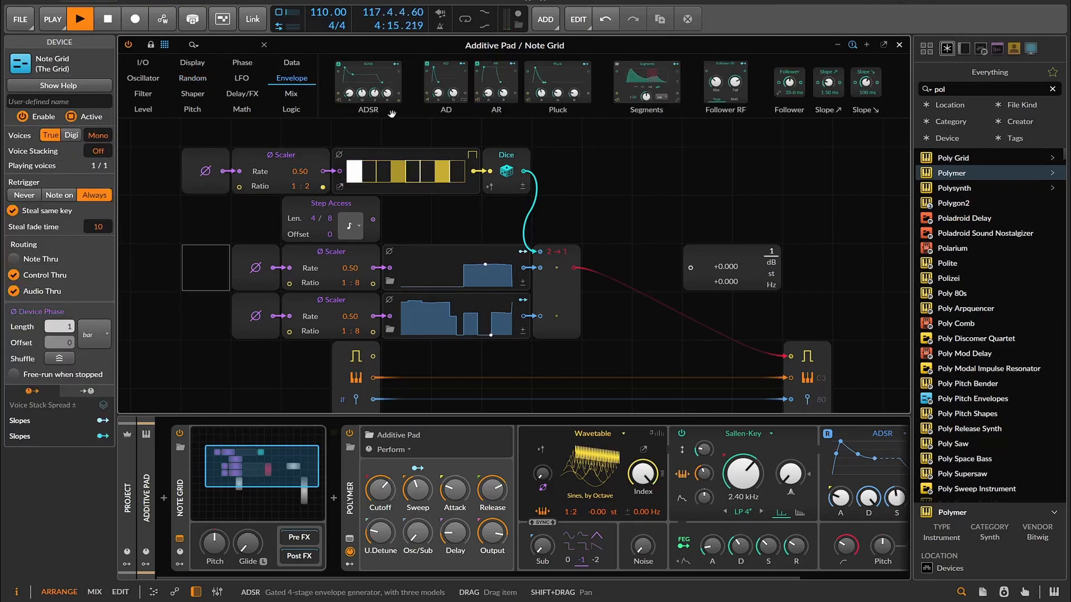
pyautogui.moveTo(439, 89); pyautogui.dragTo(589, 262)
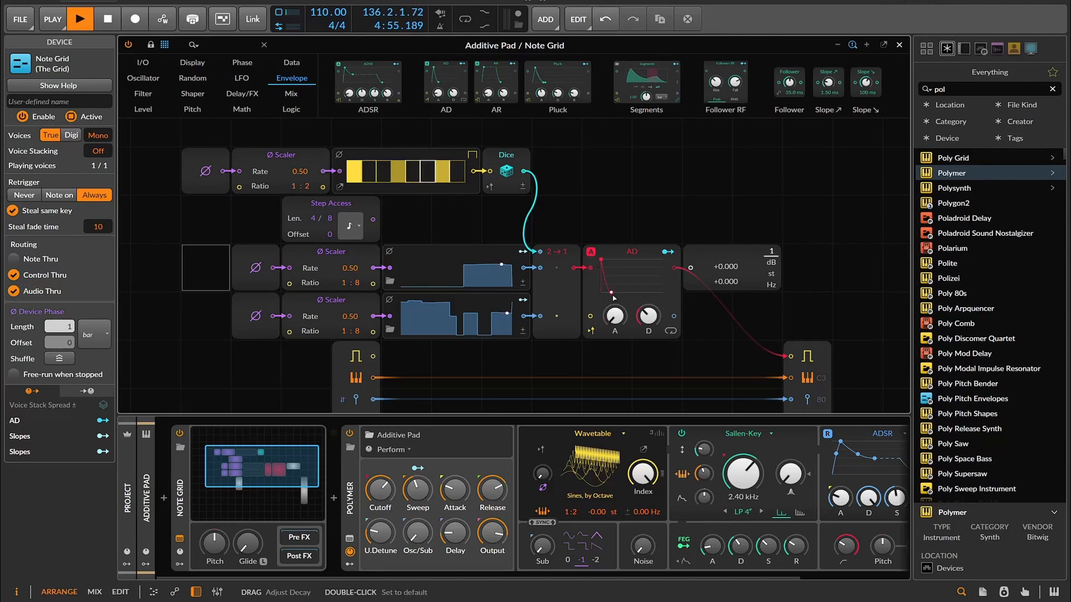
pyautogui.moveTo(613, 294); pyautogui.dragTo(633, 294)
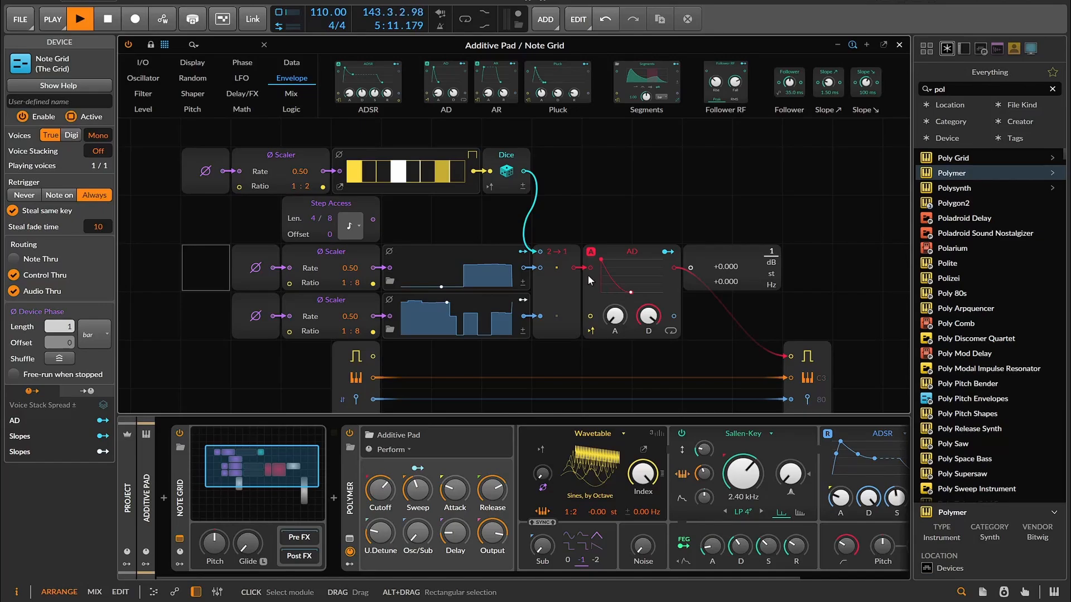
# Step: Set the Merge module's interpolation to Nearest
pyautogui.click(542, 292)
pyautogui.click(44, 206)
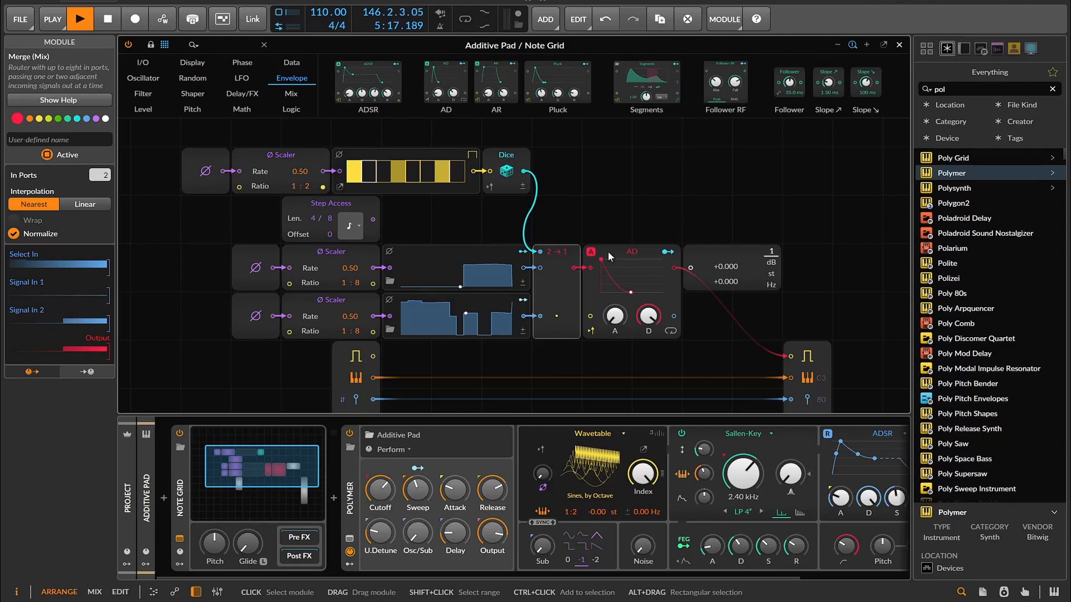
# Step: Wire Merge's output to the AD envelope's trigger input as well and set the decay to 852 ms
pyautogui.click(594, 298)
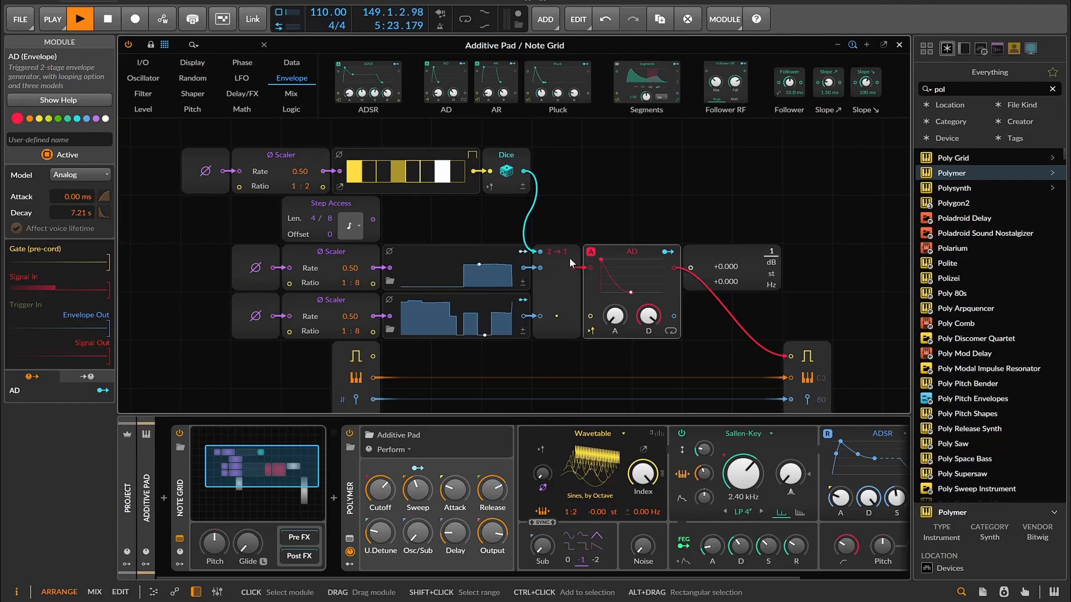
pyautogui.moveTo(575, 268); pyautogui.dragTo(590, 316)
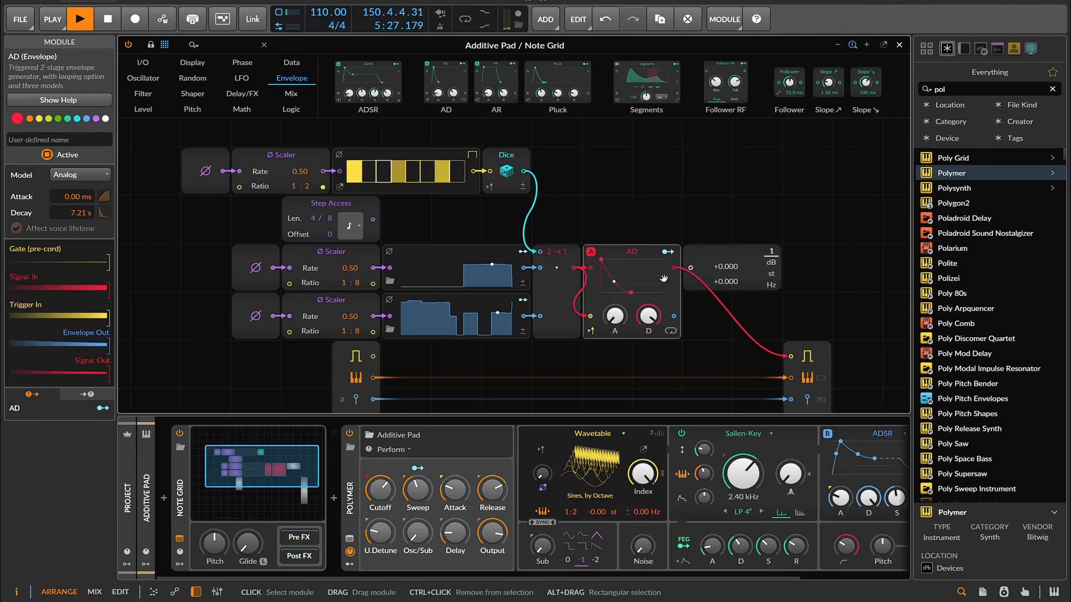
pyautogui.moveTo(632, 295); pyautogui.dragTo(612, 294)
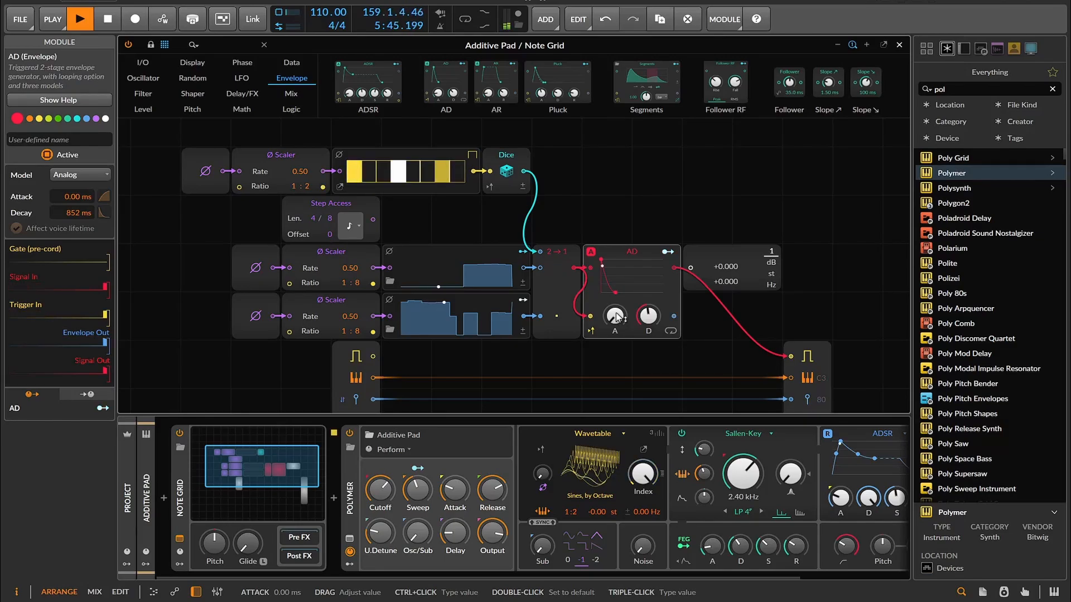
# Step: Set the AD envelope's attack to 4.95 s and decay to 497 ms, and stop playback
pyautogui.moveTo(648, 315)
pyautogui.mouseDown()
pyautogui.moveTo(647, 304)
pyautogui.moveTo(646, 317)
pyautogui.mouseUp()
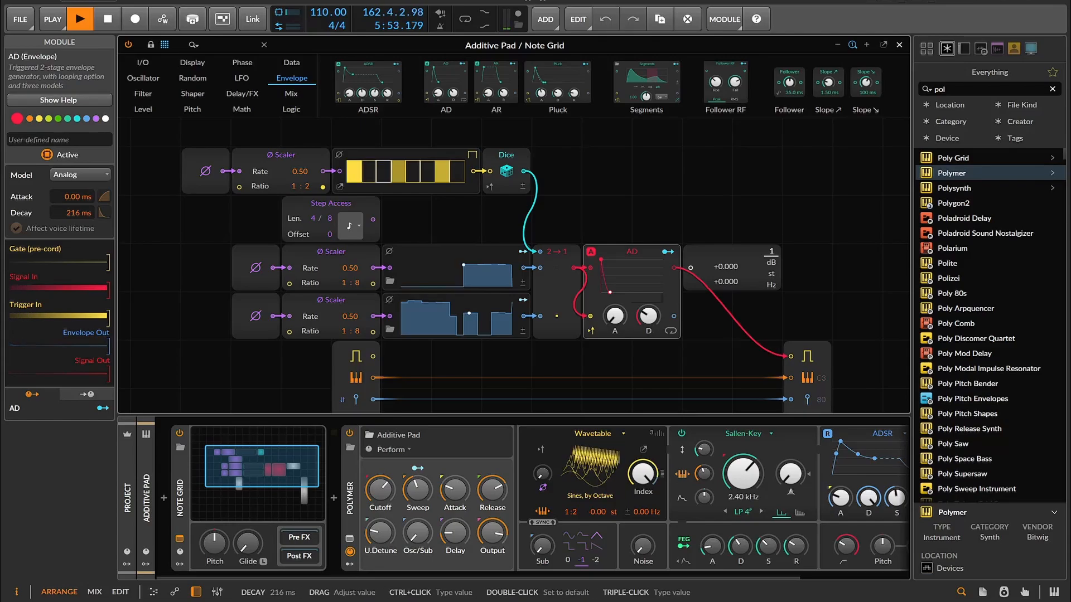
pyautogui.moveTo(650, 326); pyautogui.dragTo(613, 286)
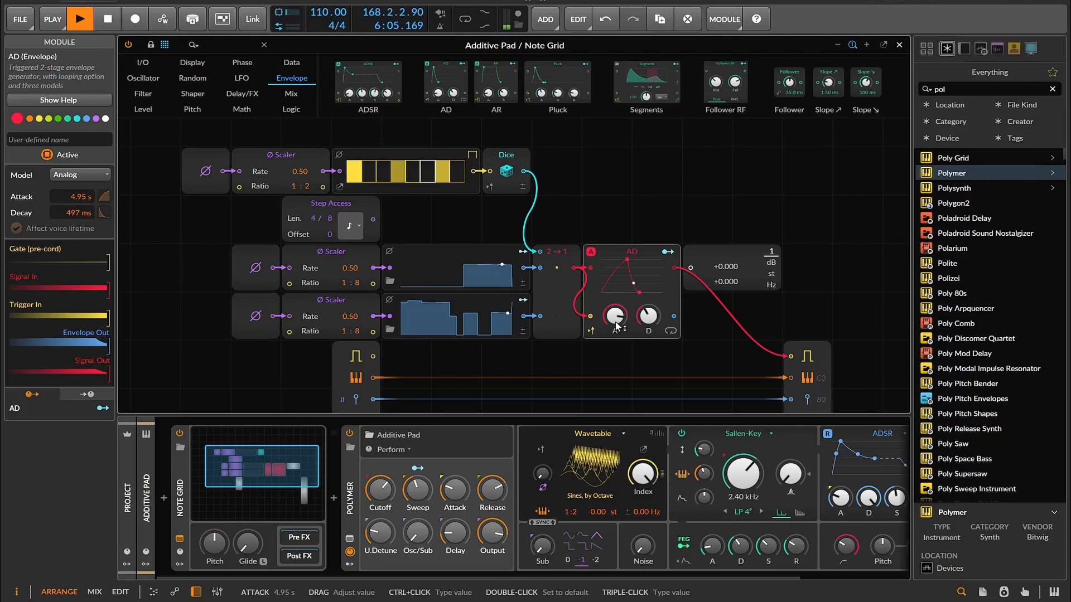
pyautogui.click(103, 30)
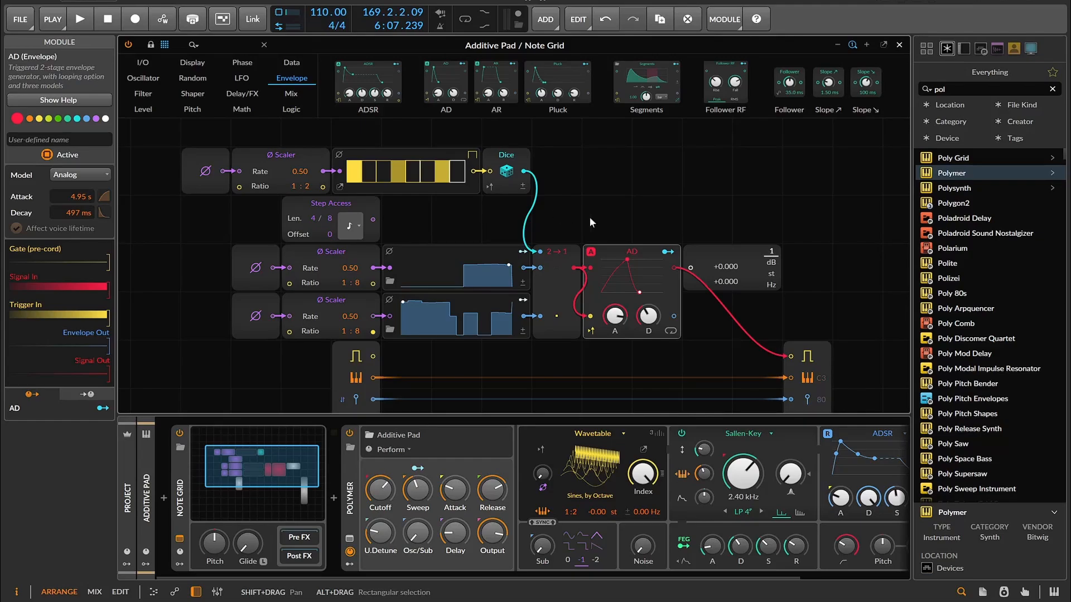
# Step: Replace the AD envelope after Merge with one between the lower data sequencer and Merge, also wiring that sequencer to the envelope's trigger input
pyautogui.press('Delete')
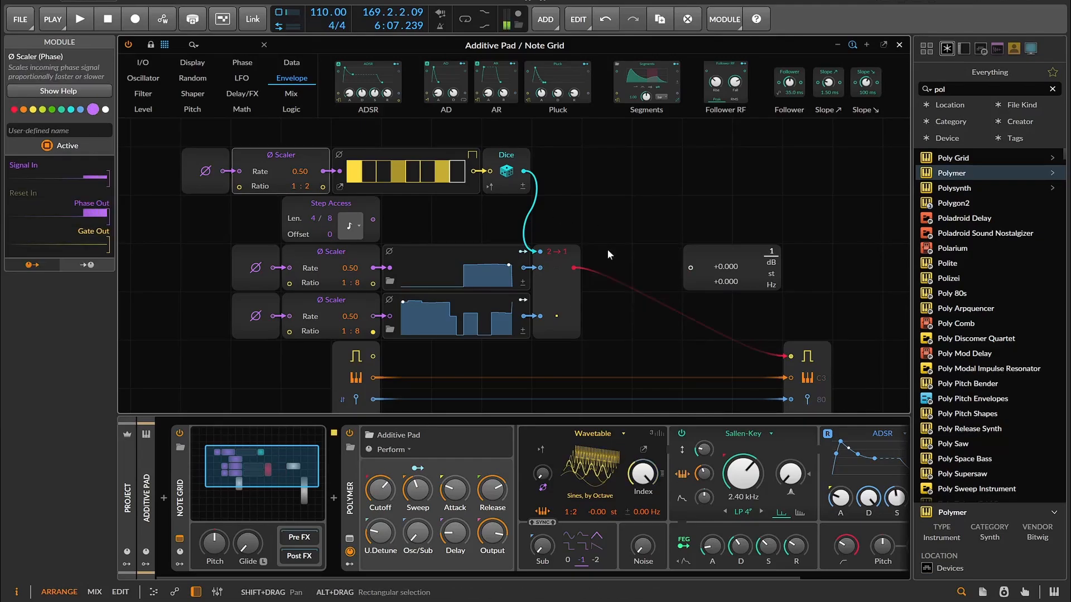
pyautogui.click(99, 21)
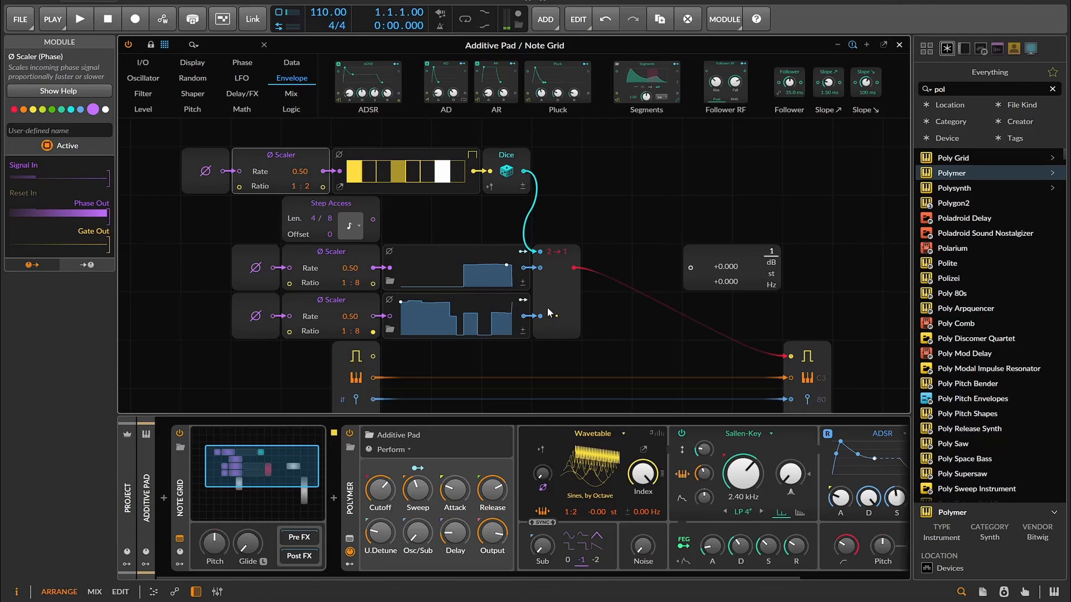
pyautogui.moveTo(547, 307); pyautogui.dragTo(597, 306)
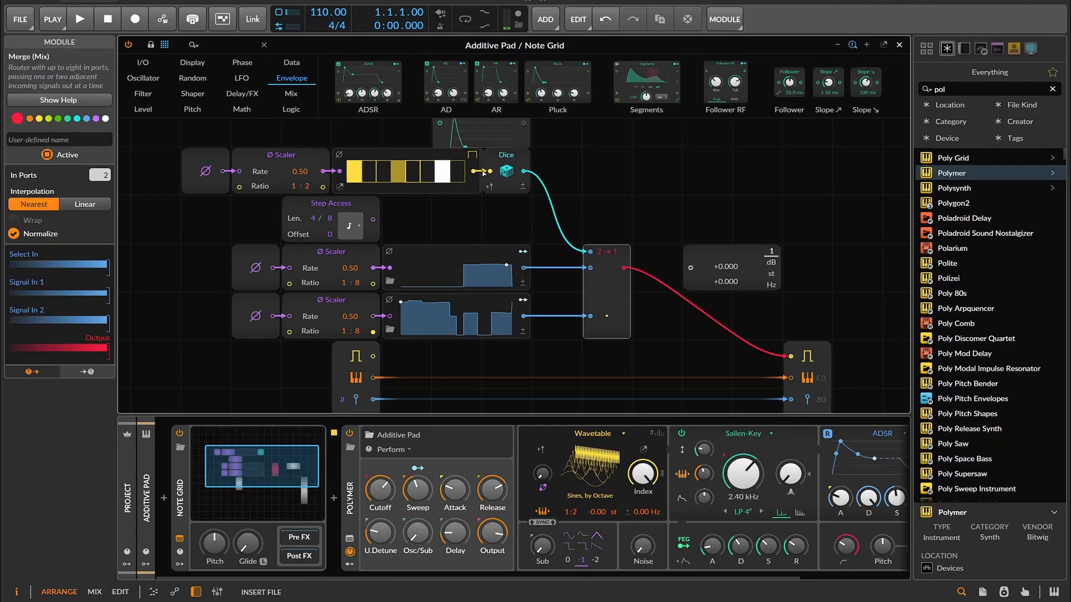
pyautogui.moveTo(530, 321); pyautogui.dragTo(542, 370)
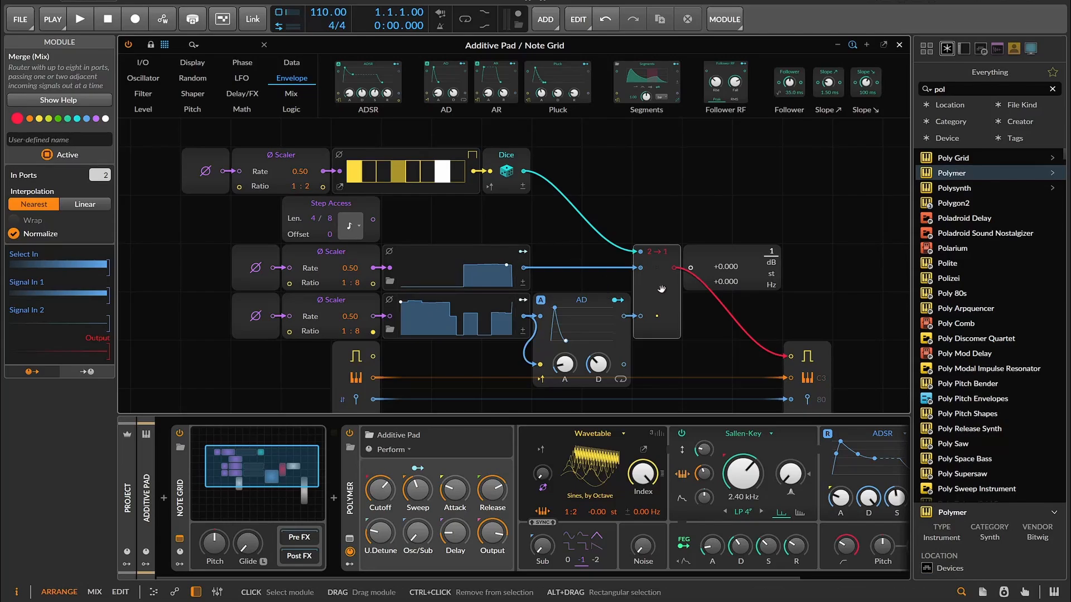
# Step: Clear every step except the first in the Gates sequencer and start playback
pyautogui.click(398, 173)
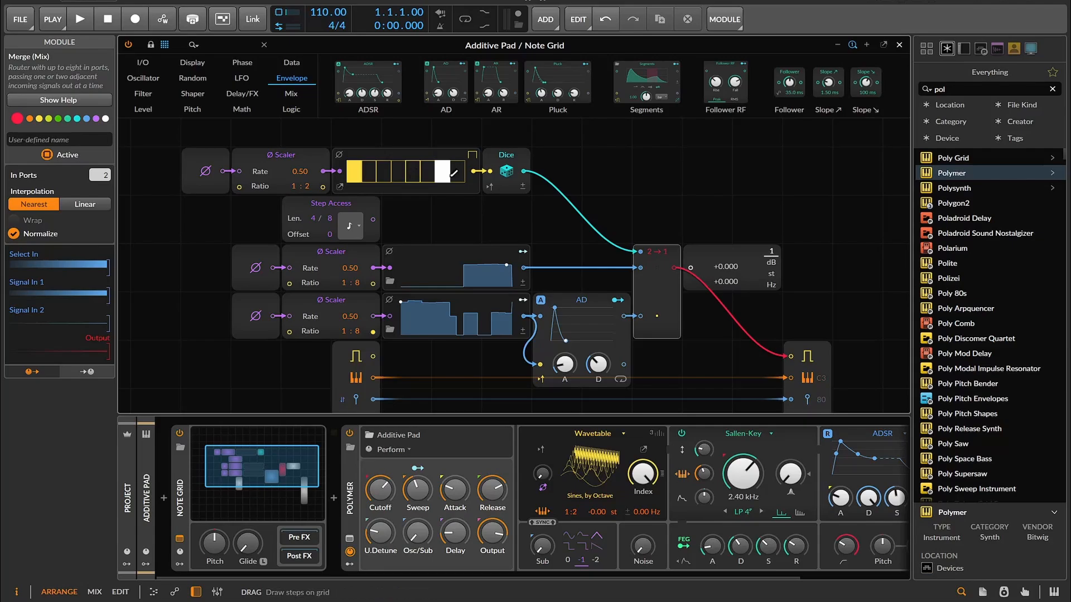
pyautogui.click(443, 173)
pyautogui.click(83, 22)
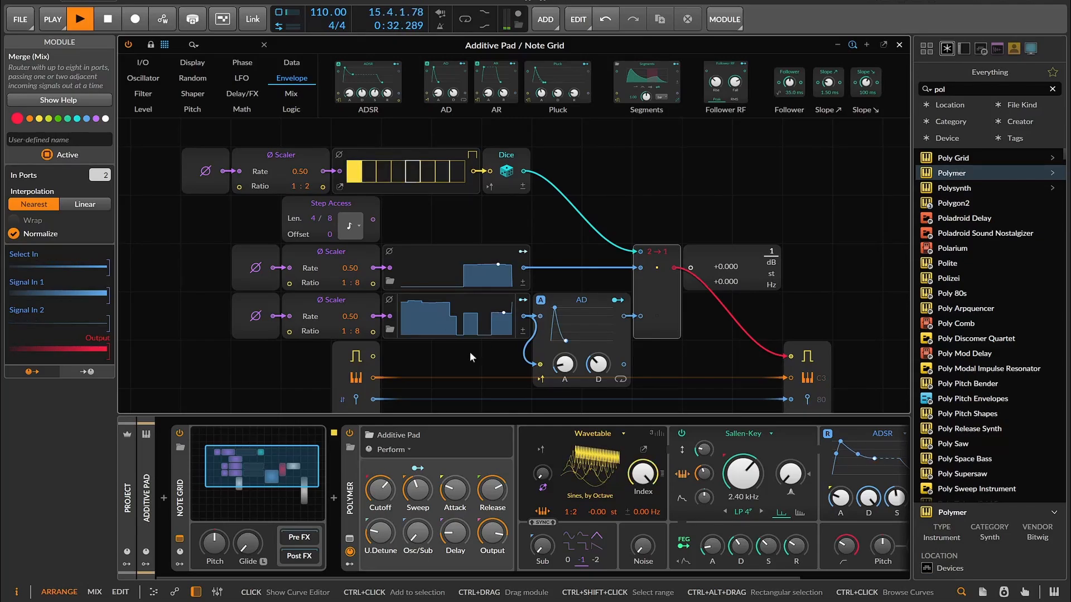
# Step: Set Note Out's pitch to G2 while the patch plays, and stop playback
pyautogui.scroll(-2, 703, 397)
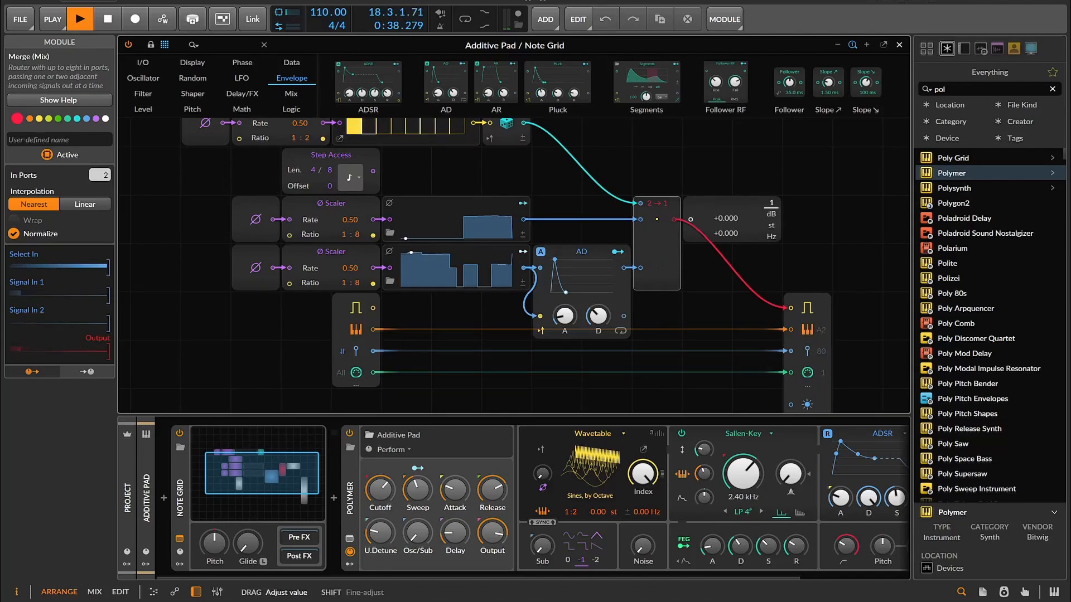
pyautogui.moveTo(821, 330); pyautogui.dragTo(821, 335)
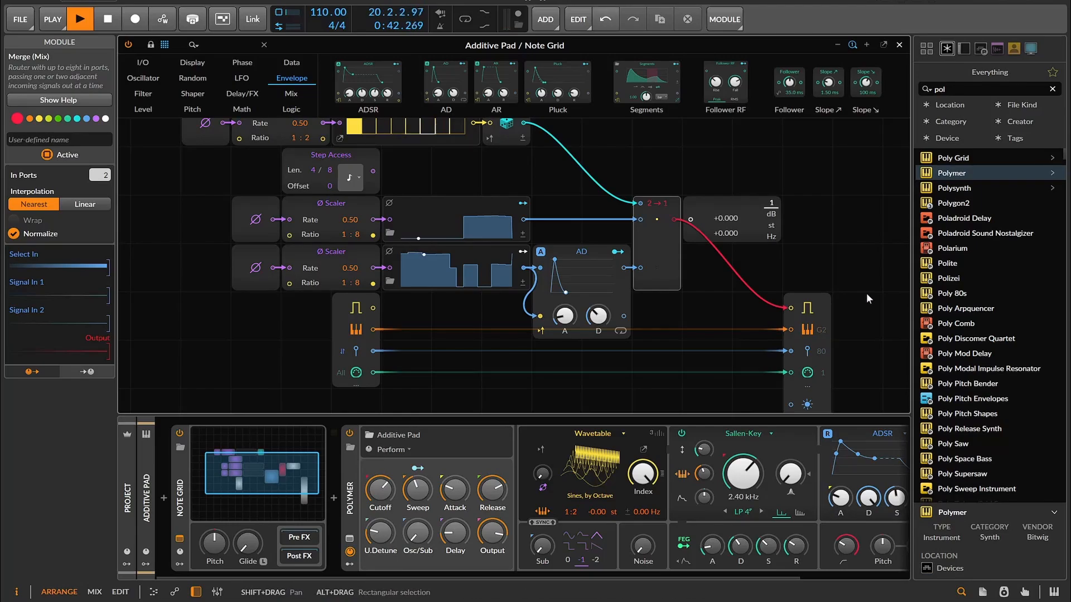
pyautogui.scroll(2, 774, 220)
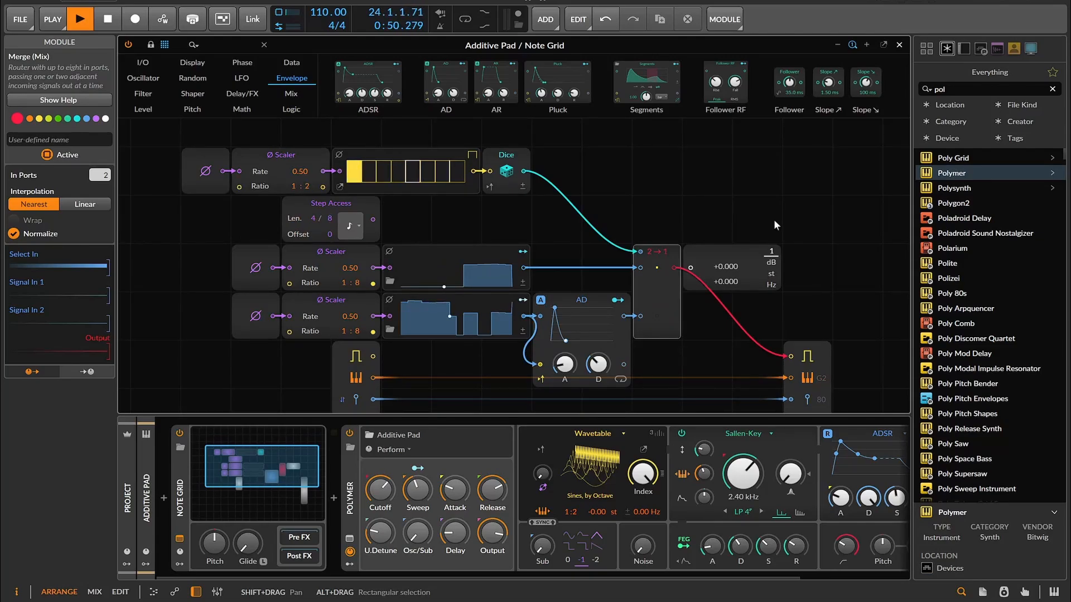
pyautogui.click(106, 21)
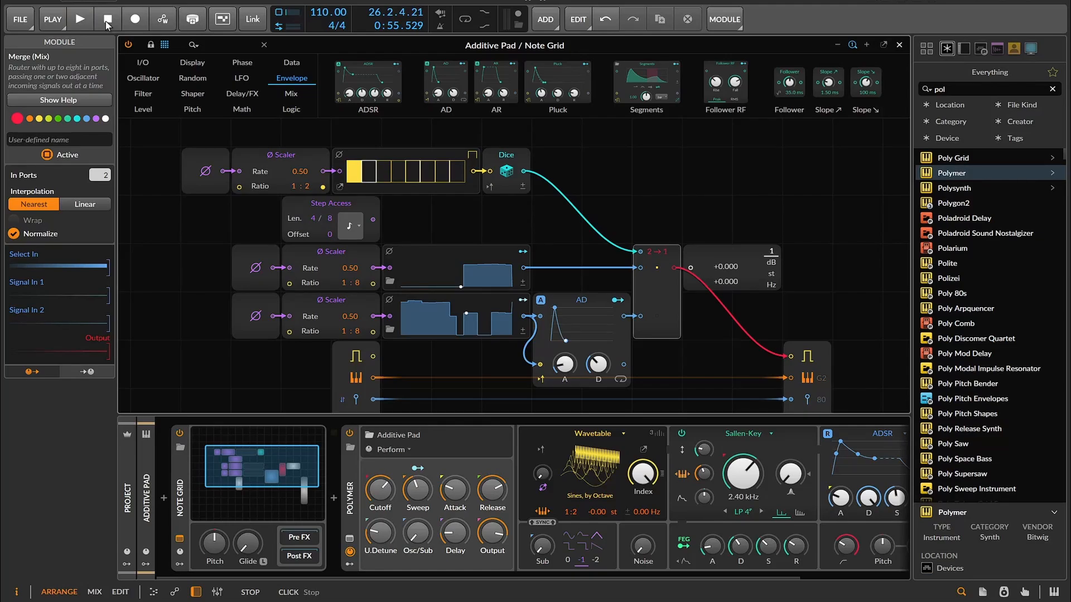
pyautogui.moveTo(590, 219); pyautogui.dragTo(541, 218)
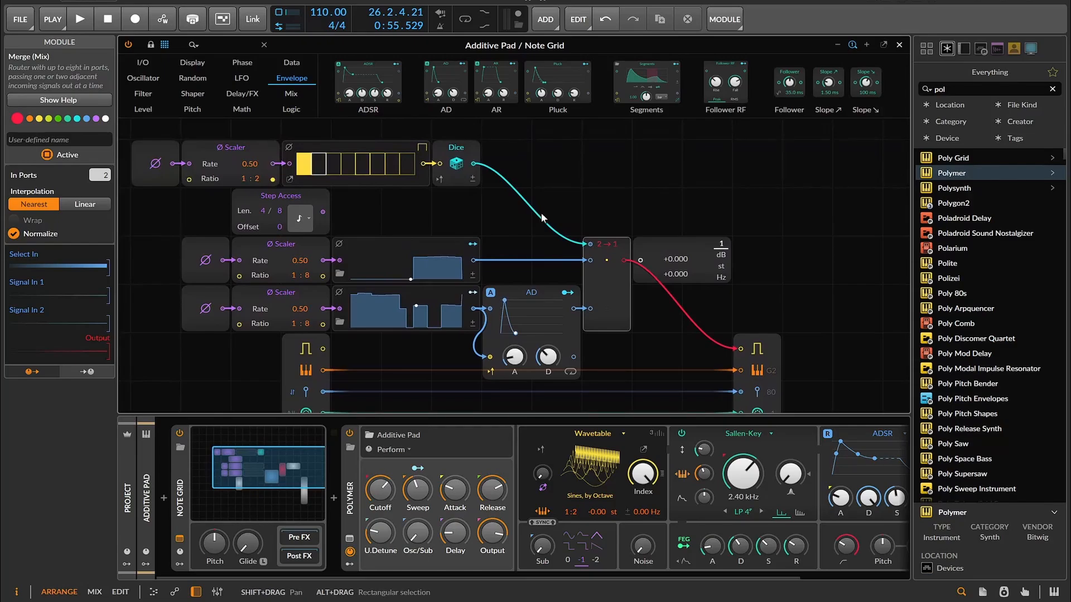